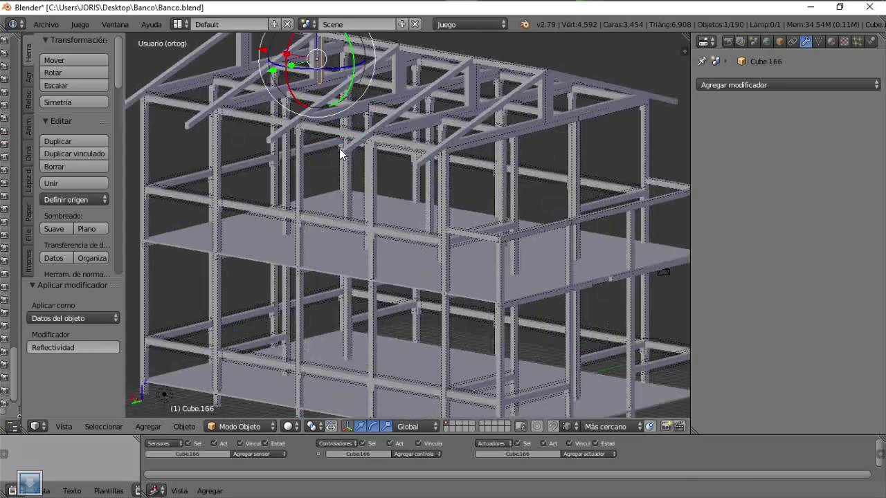
Duplicate a bench beam and move the copy vertically to another storey.
scroll(493, 328, down, 4)
scroll(637, 165, up, 4)
scroll(287, 340, up, 3)
right_click(287, 340)
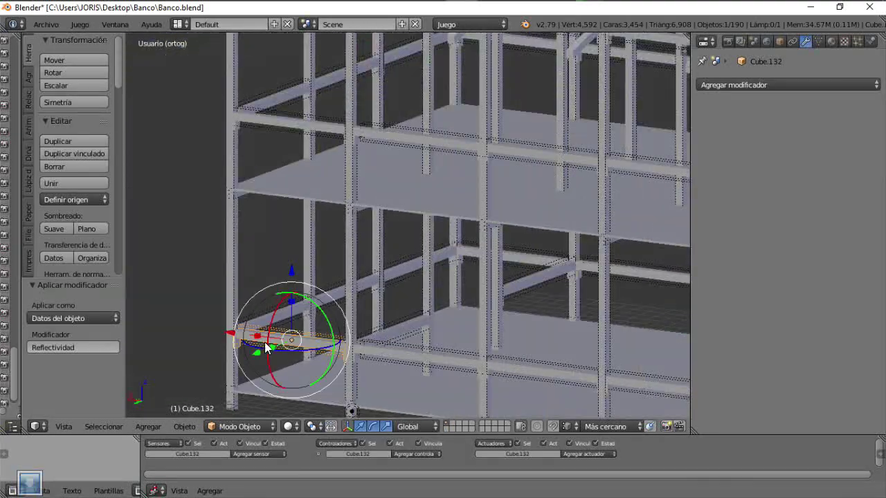
scroll(286, 340, up, 2)
key(shift+d)
key(z)
click(251, 172)
scroll(294, 216, up, 3)
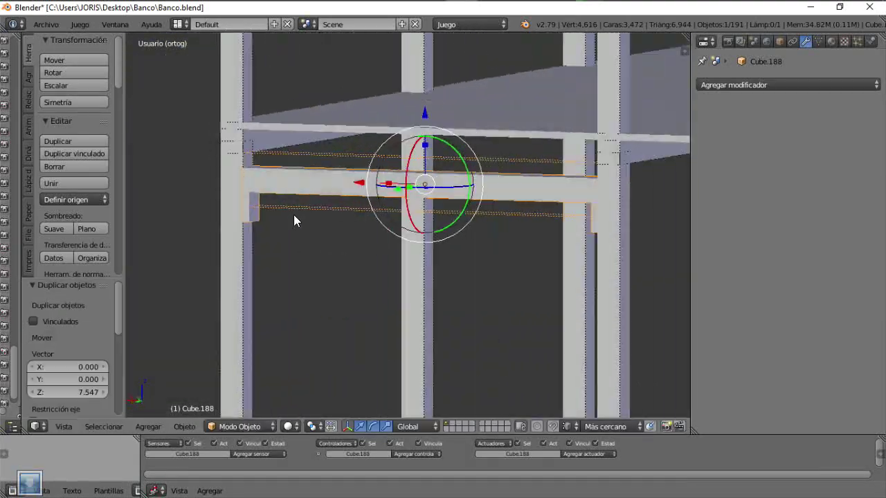
scroll(443, 110, up, 2)
Raise that beam slightly along Z, then place a second copy higher up in wireframe view.
key(g)
drag(440, 111, 234, 129)
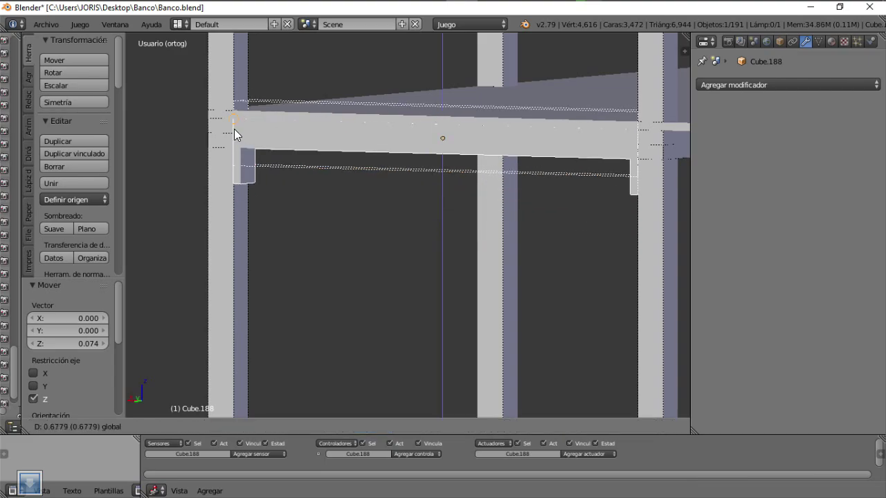
scroll(329, 172, down, 1)
scroll(390, 233, down, 2)
scroll(423, 244, down, 2)
middle_drag(424, 249, 351, 199)
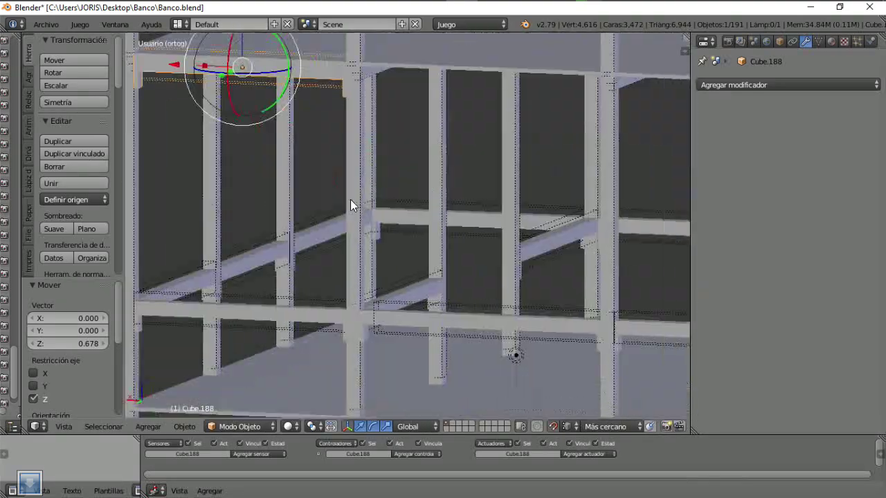
key(shift+d)
click(367, 78)
mouse_move(367, 139)
middle_down()
mouse_move(368, 206)
mouse_move(309, 194)
mouse_move(433, 315)
middle_up()
key(z)
Select another beam, fix its copy's vertical position, and return to solid shading.
right_click(427, 317)
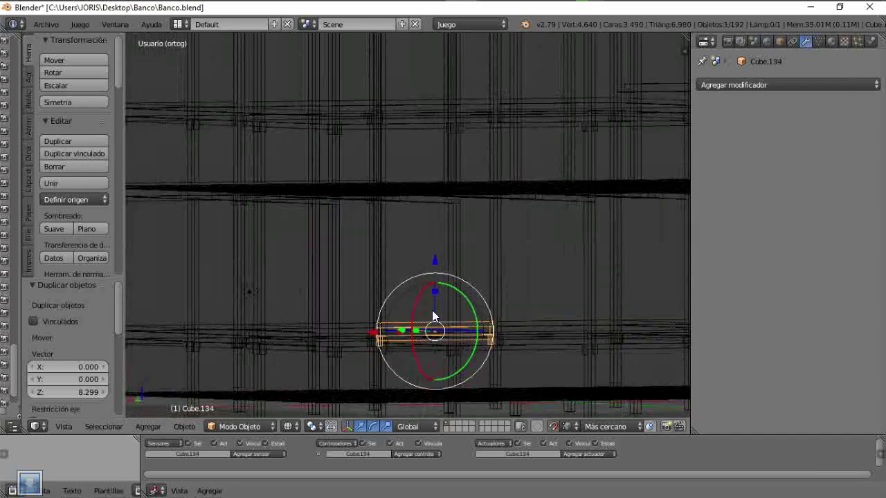
click(477, 192)
mouse_move(478, 193)
middle_down()
mouse_move(454, 182)
mouse_move(462, 217)
middle_up()
click(557, 200)
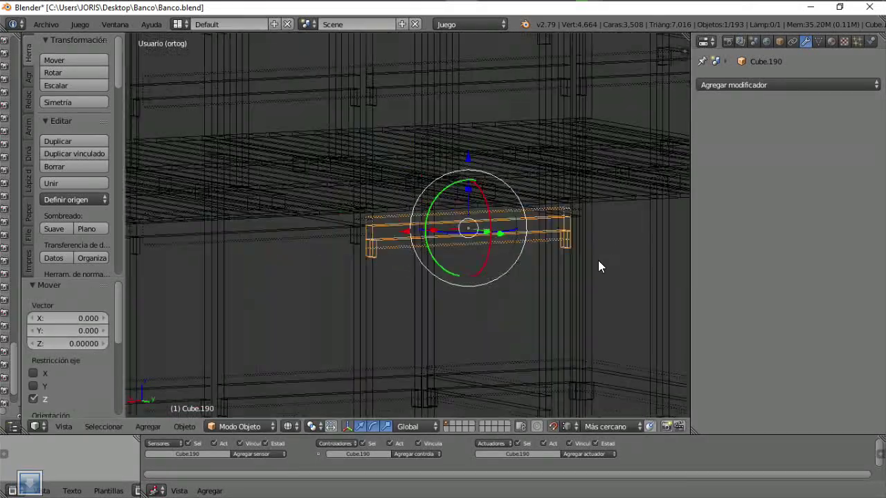
middle_drag(600, 263, 674, 214)
key(z)
scroll(623, 218, up, 3)
Adjust a beam's height along Z, then drop a new duplicate at another storey.
key(g)
key(z)
click(561, 197)
scroll(577, 253, down, 3)
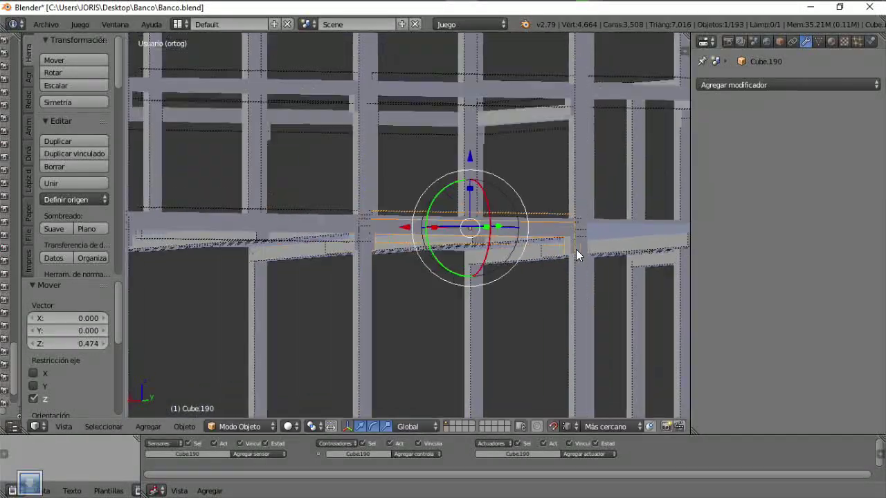
mouse_move(578, 253)
middle_down()
mouse_move(647, 233)
mouse_move(544, 303)
mouse_move(432, 330)
mouse_move(464, 268)
middle_up()
key(shift+d)
click(463, 268)
click(516, 62)
scroll(442, 204, up, 3)
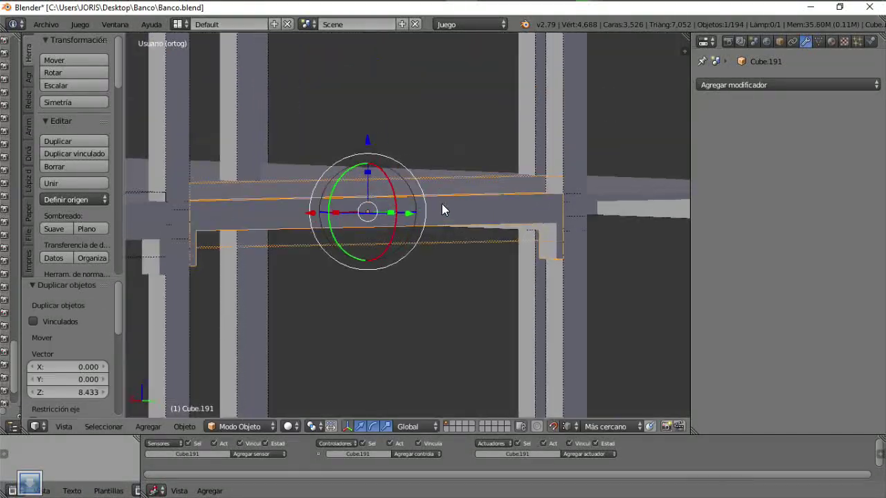
scroll(442, 204, up, 2)
Lower a beam slightly along Z and place another copy at its storey height.
key(g)
key(z)
click(553, 202)
scroll(556, 286, down, 3)
middle_drag(557, 285, 431, 356)
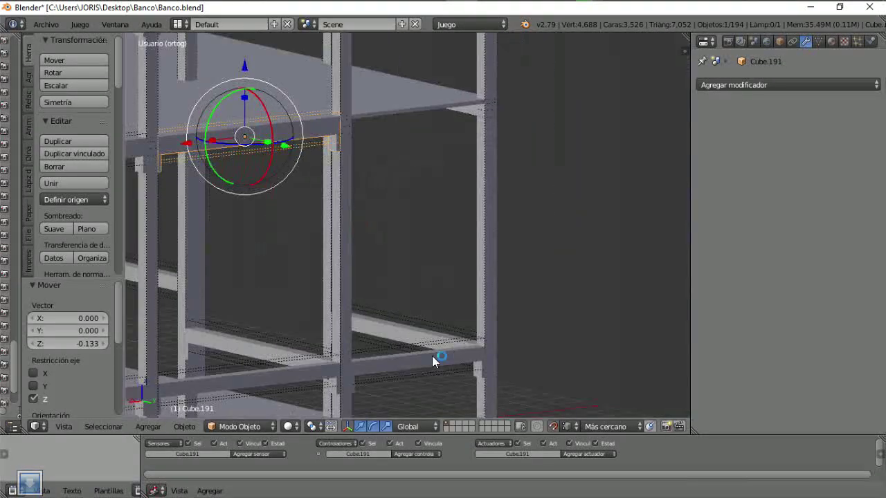
click(482, 105)
mouse_move(449, 119)
middle_down()
mouse_move(387, 220)
mouse_move(228, 191)
mouse_move(268, 216)
mouse_move(459, 283)
mouse_move(389, 374)
middle_up()
Copy a lower-storey beam and set the duplicate at its new height.
right_click(389, 373)
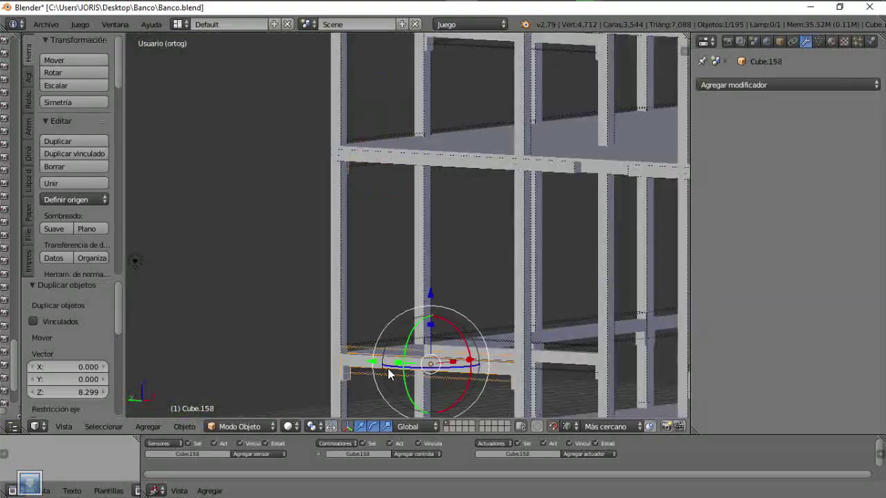
click(432, 243)
mouse_move(432, 243)
middle_down()
mouse_move(553, 251)
mouse_move(419, 188)
middle_up()
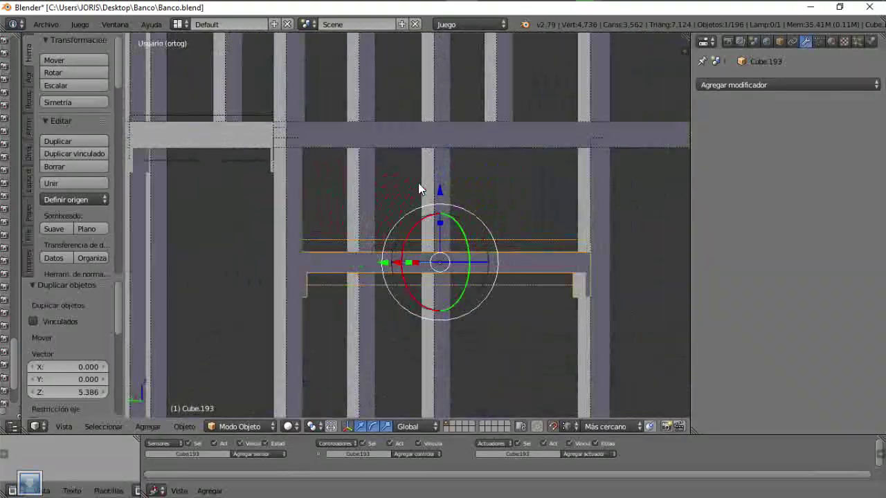
click(557, 142)
mouse_move(532, 176)
middle_down()
mouse_move(494, 178)
mouse_move(549, 211)
mouse_move(439, 270)
middle_up()
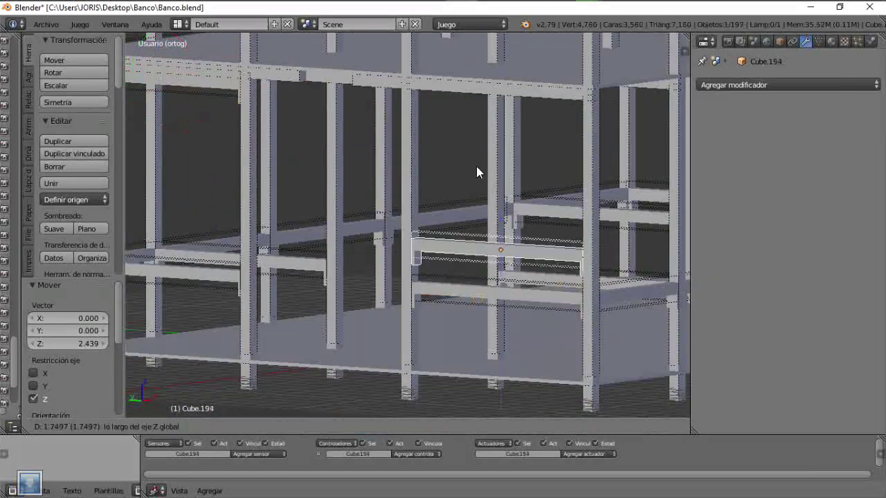
click(442, 103)
Confirm the last beam's vertical move and select another bench beam to duplicate.
middle_drag(442, 104, 527, 158)
click(379, 190)
mouse_move(379, 190)
middle_down()
mouse_move(494, 244)
mouse_move(307, 234)
mouse_move(376, 331)
mouse_move(432, 296)
mouse_move(452, 142)
mouse_move(439, 140)
middle_up()
right_click(376, 331)
key(shift+r)
Place the vertical copy and set bench beams' physics type to Sin colisiones.
key(g)
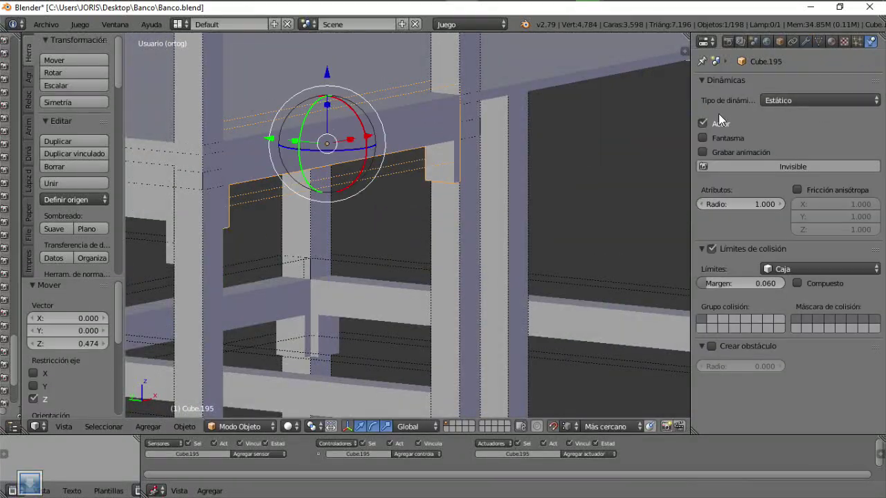
click(834, 106)
click(823, 114)
middle_drag(474, 198, 419, 316)
right_click(420, 315)
click(789, 100)
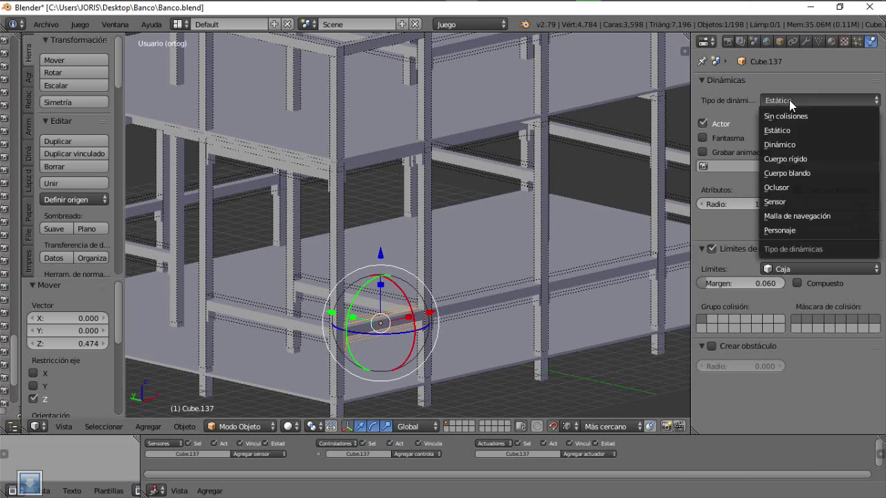
click(796, 115)
click(796, 100)
click(777, 125)
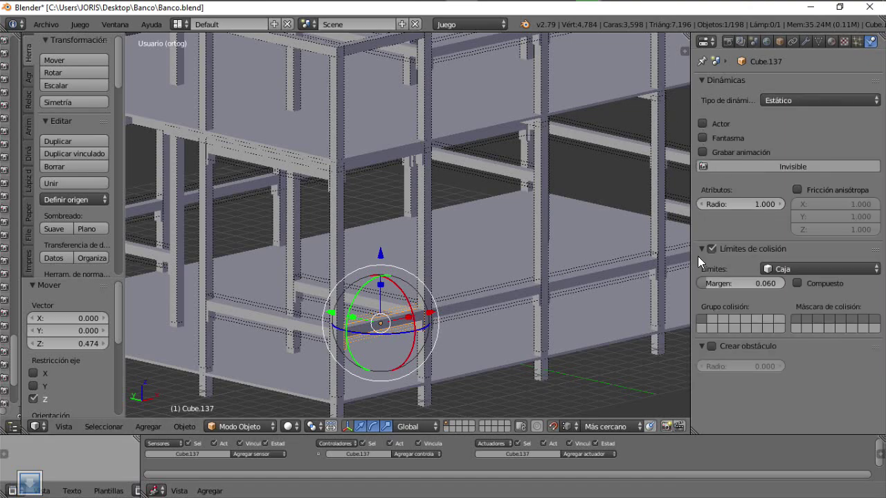
Set another beam to Sin colisiones and place a duplicated beam at its height.
right_click(483, 304)
click(796, 101)
click(789, 136)
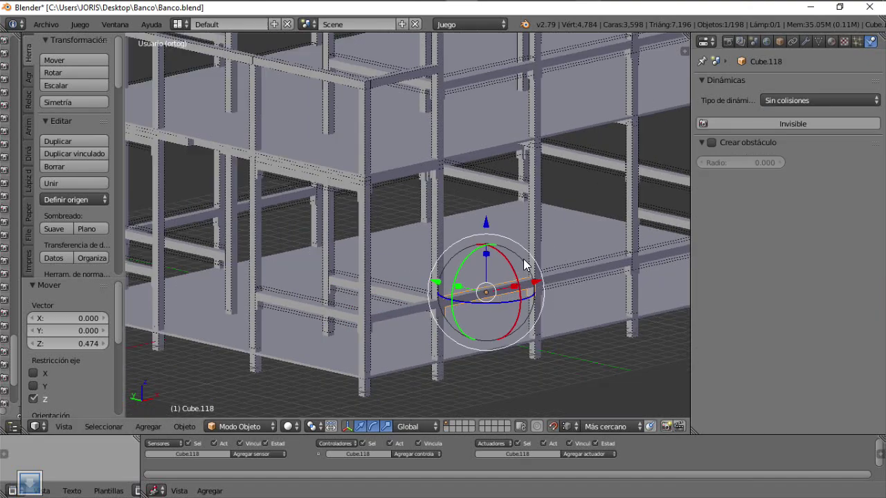
middle_drag(524, 263, 534, 254)
scroll(537, 206, up, 4)
middle_drag(537, 207, 516, 307)
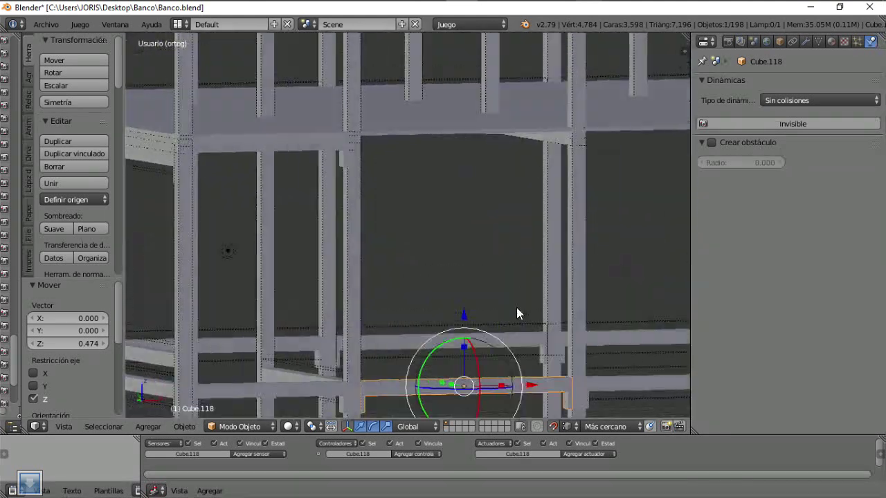
click(581, 132)
middle_drag(594, 125, 522, 233)
Make the next beam Sin colisiones, place a new copy, and lower it slightly.
right_click(512, 249)
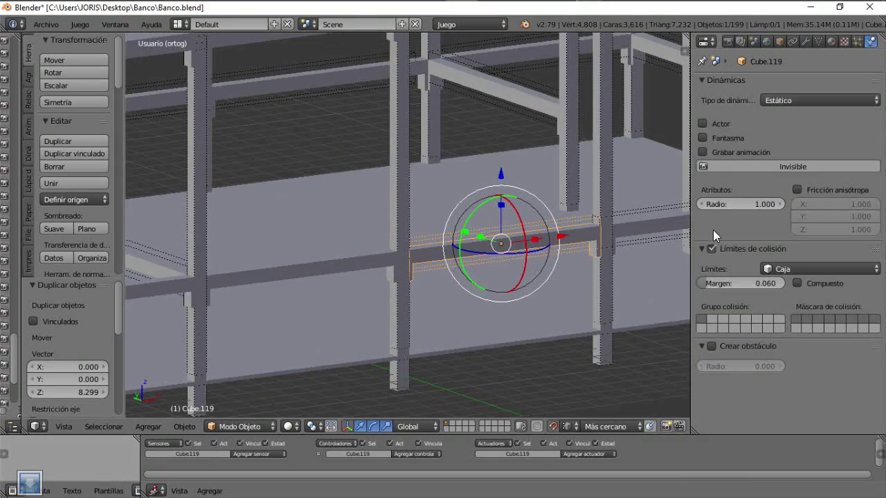
click(796, 100)
click(777, 116)
middle_drag(574, 263, 532, 319)
click(574, 72)
mouse_move(575, 72)
middle_down()
mouse_move(516, 289)
mouse_move(443, 186)
middle_up()
click(287, 311)
scroll(519, 207, down, 3)
middle_drag(519, 208, 456, 253)
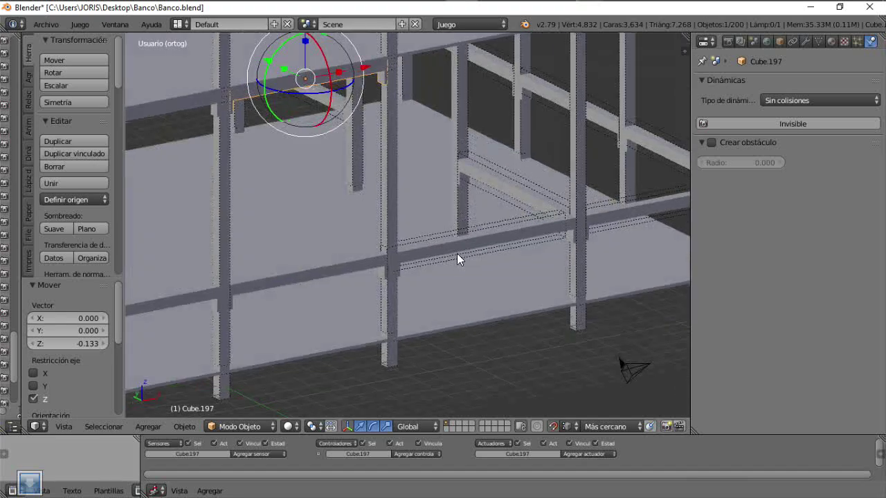
Give the following bench beam Sin colisiones physics and position another duplicate.
right_click(457, 253)
click(796, 101)
click(796, 100)
click(782, 134)
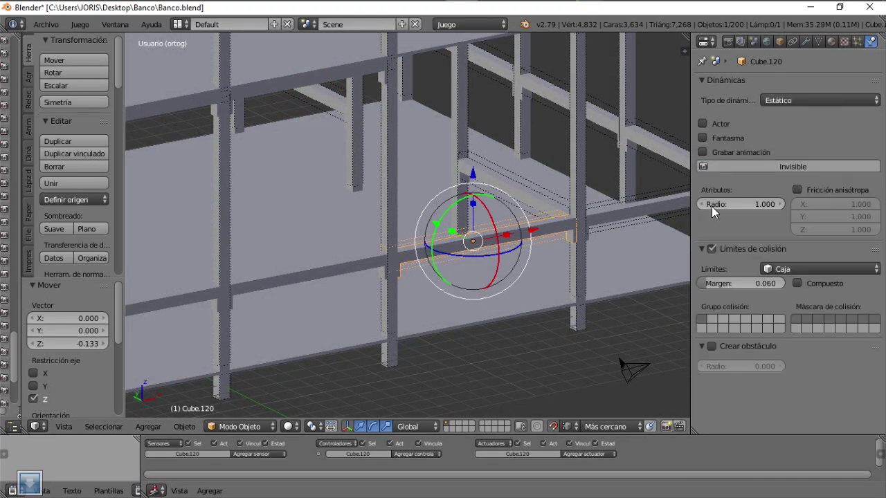
click(796, 101)
click(782, 120)
middle_drag(595, 291, 523, 313)
click(566, 87)
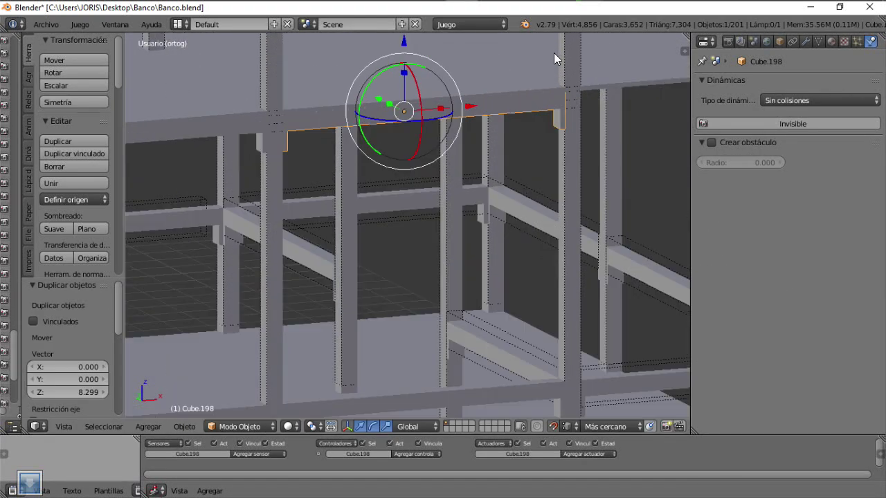
mouse_move(553, 52)
middle_down()
mouse_move(491, 321)
mouse_move(465, 334)
middle_up()
Set one more beam to Sin colisiones, then place and reposition its copy.
right_click(466, 335)
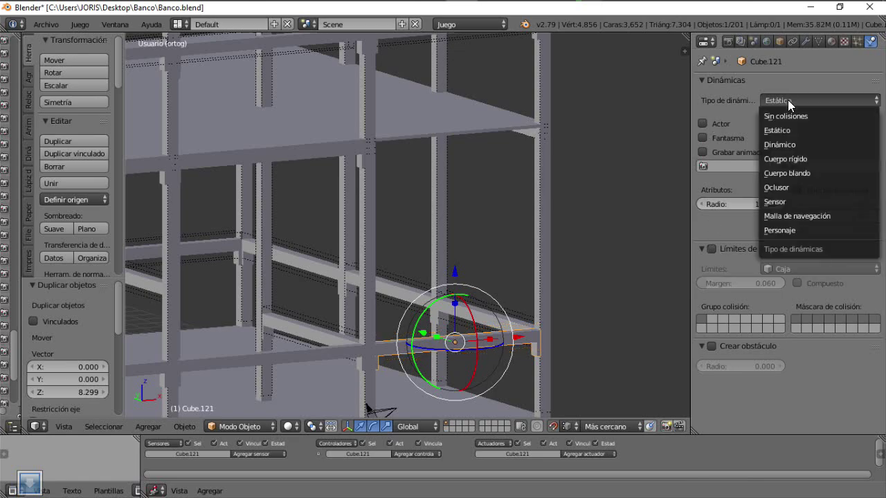
click(786, 115)
middle_drag(540, 305, 481, 364)
click(481, 208)
middle_drag(481, 208, 413, 207)
key(g)
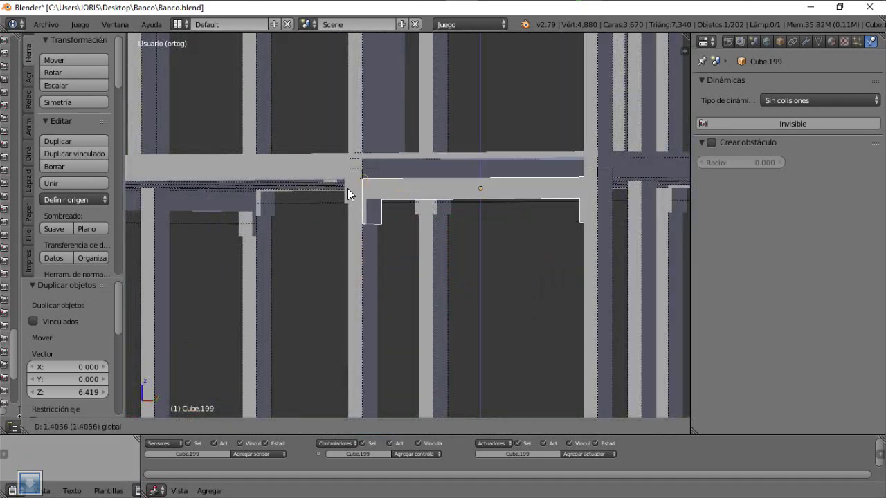
click(365, 171)
mouse_move(365, 172)
middle_down()
mouse_move(362, 272)
mouse_move(386, 253)
middle_up()
Duplicate a beam near the shelves and move the copy vertically into place.
right_click(415, 277)
key(shift+d)
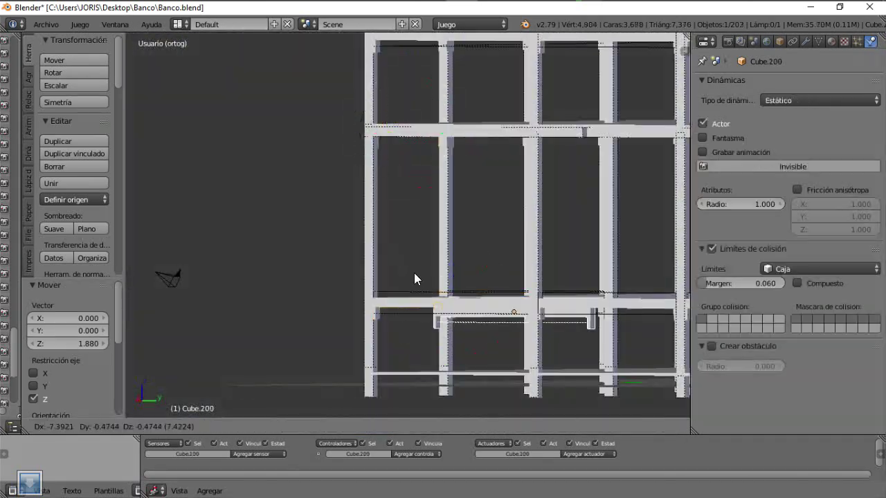
click(382, 145)
mouse_move(381, 146)
shift+middle_down()
mouse_move(432, 218)
mouse_move(307, 190)
shift+middle_up()
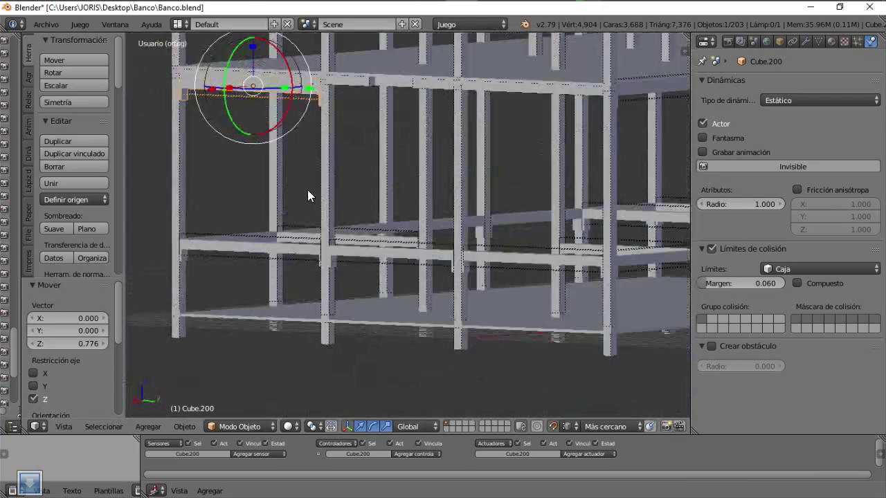
key(g)
key(z)
click(368, 247)
key(shift+d)
middle_drag(368, 247, 398, 211)
Lift the copied beam slightly along Z and set it to Sin colisiones.
mouse_move(372, 78)
middle_down()
mouse_move(416, 288)
mouse_move(418, 270)
middle_up()
right_click(418, 270)
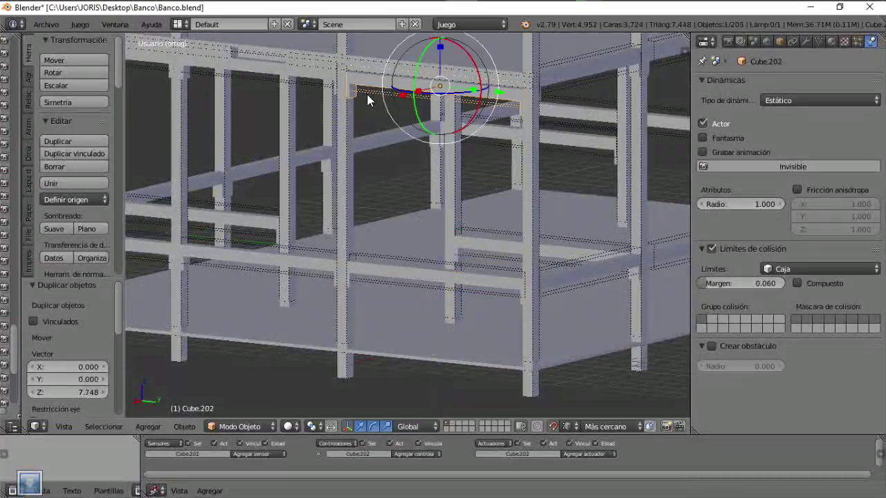
mouse_move(367, 94)
middle_down()
mouse_move(408, 185)
mouse_move(283, 194)
mouse_move(528, 218)
middle_up()
right_click(470, 196)
key(g)
key(z)
click(469, 196)
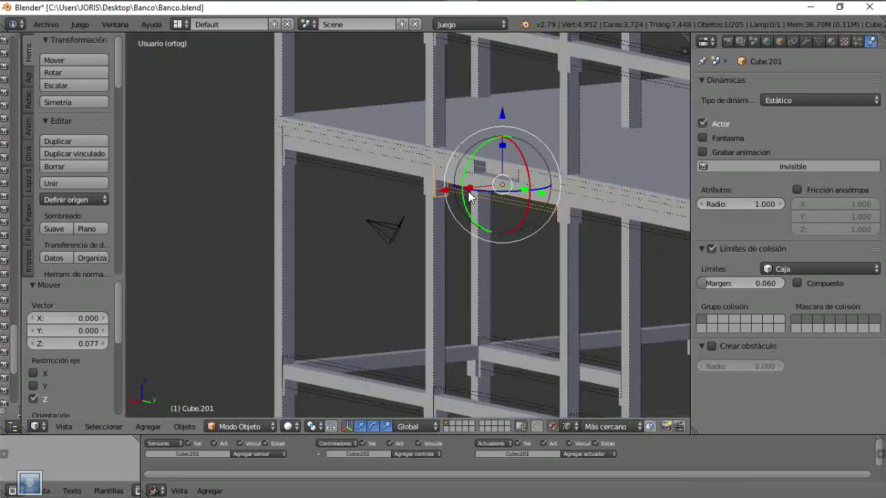
click(785, 115)
Switch two new bench beams and Cube.130 from Estático to Sin colisiones physics.
right_click(358, 174)
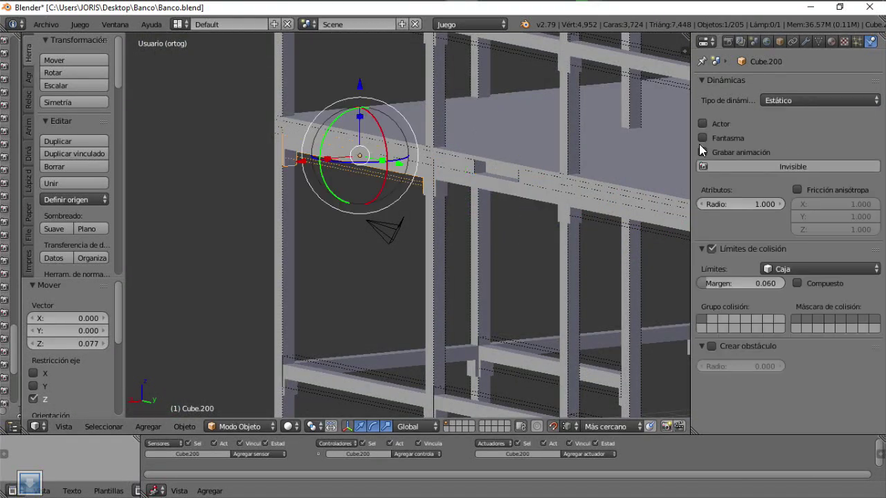
click(778, 100)
click(778, 116)
right_click(387, 270)
mouse_move(384, 231)
middle_down()
mouse_move(388, 270)
mouse_move(498, 284)
middle_up()
click(812, 97)
click(777, 116)
right_click(501, 280)
click(782, 97)
click(778, 116)
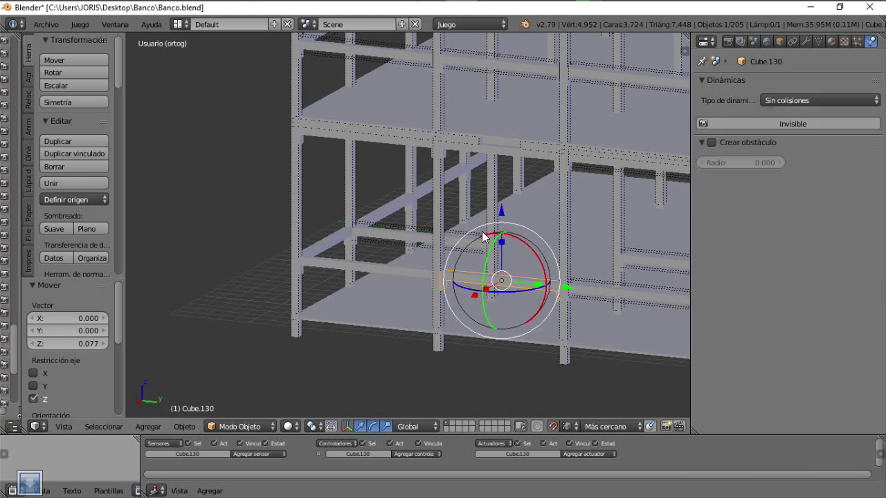
Set beams Cube.131 and Cube.202 to Sin colisiones.
middle_drag(489, 233, 417, 260)
right_click(416, 260)
click(782, 100)
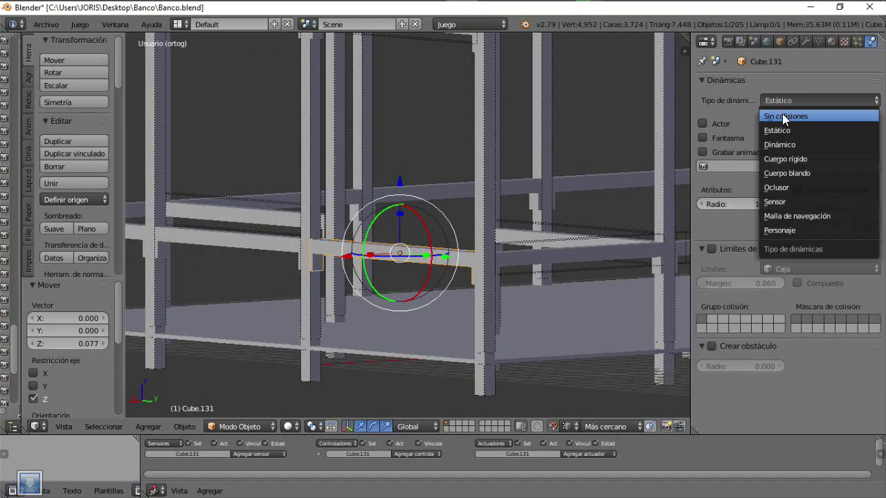
click(778, 115)
middle_drag(480, 310, 632, 206)
right_click(416, 185)
click(782, 101)
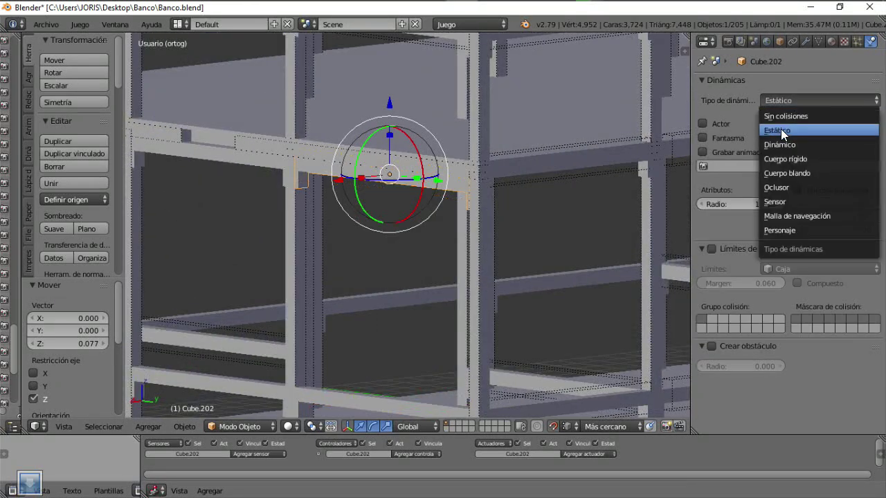
click(779, 132)
click(782, 100)
click(778, 116)
Set beams Cube.132, Cube.188 and Cube.133 to Sin colisiones.
mouse_move(526, 228)
middle_down()
mouse_move(445, 254)
mouse_move(518, 280)
mouse_move(464, 270)
middle_up()
right_click(464, 270)
click(782, 101)
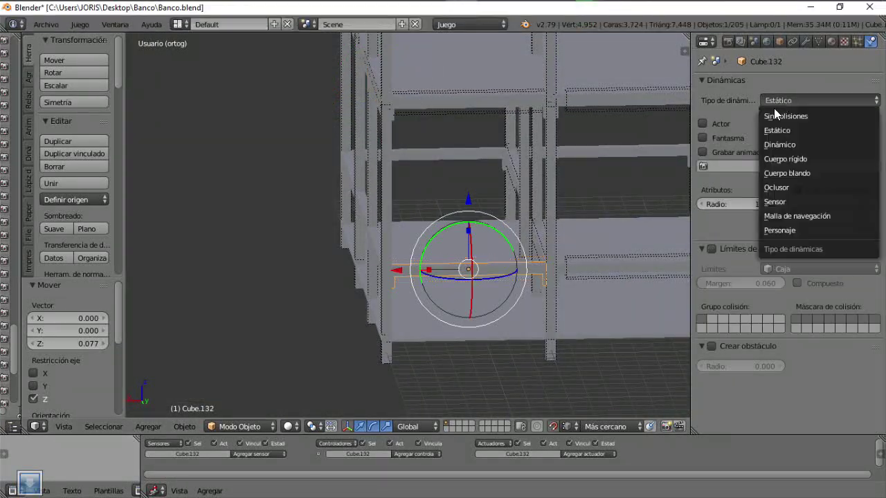
click(778, 116)
mouse_move(498, 229)
middle_down()
mouse_move(448, 223)
mouse_move(462, 193)
middle_up()
right_click(462, 193)
click(782, 101)
click(778, 116)
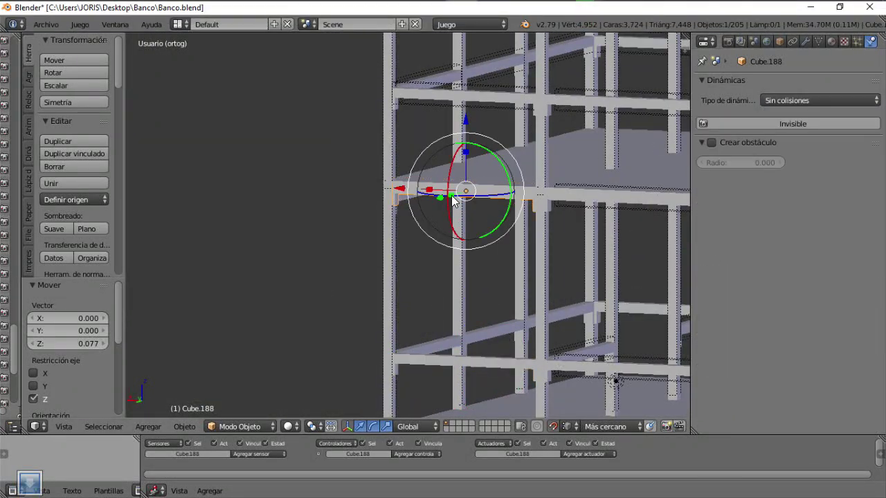
mouse_move(484, 228)
middle_down()
mouse_move(395, 233)
mouse_move(457, 311)
middle_up()
right_click(457, 311)
click(780, 118)
Set beams Cube.189, Cube.134 and Cube.190 to Sin colisiones, folding away collision bounds.
middle_drag(499, 228, 427, 149)
right_click(426, 149)
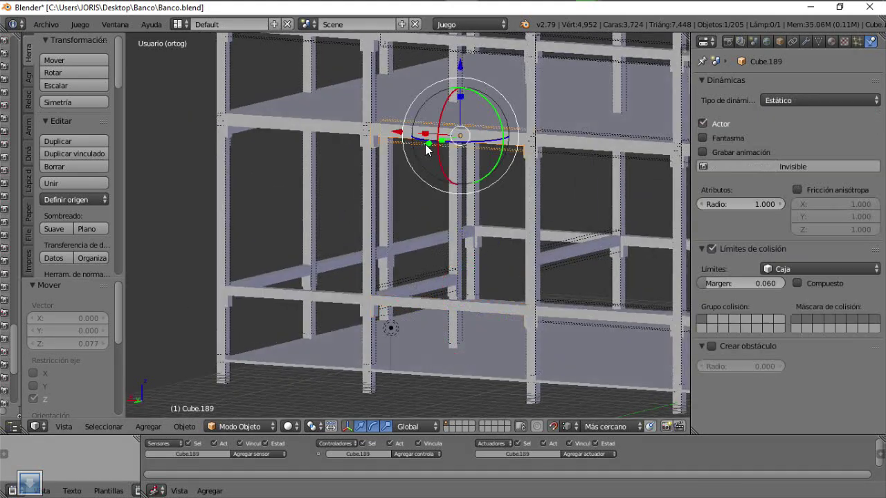
click(782, 101)
click(778, 115)
right_click(579, 302)
mouse_move(416, 227)
middle_down()
mouse_move(579, 302)
mouse_move(511, 209)
mouse_move(378, 320)
middle_up()
click(701, 249)
click(782, 100)
click(786, 117)
right_click(512, 208)
click(782, 100)
click(778, 115)
Set beams Cube.135, Cube.136 and Cube.192 to Sin colisiones.
click(782, 100)
click(778, 115)
right_click(501, 348)
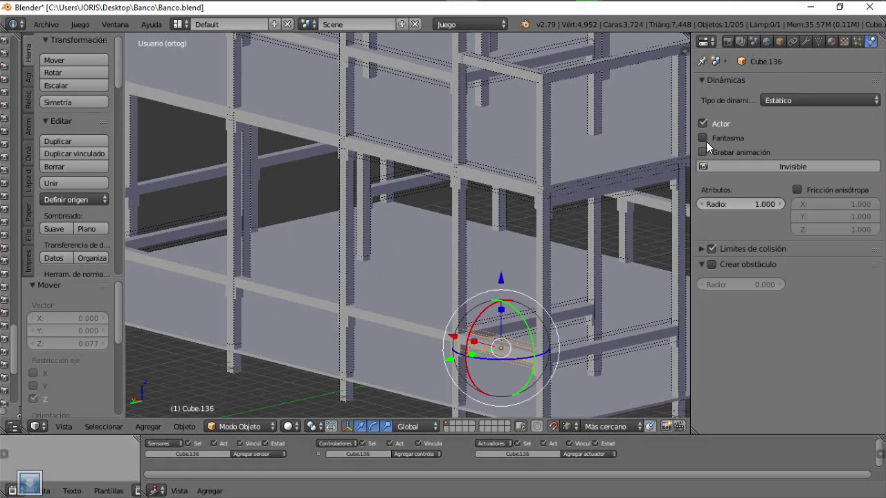
click(782, 101)
click(778, 116)
click(782, 101)
click(774, 126)
click(781, 101)
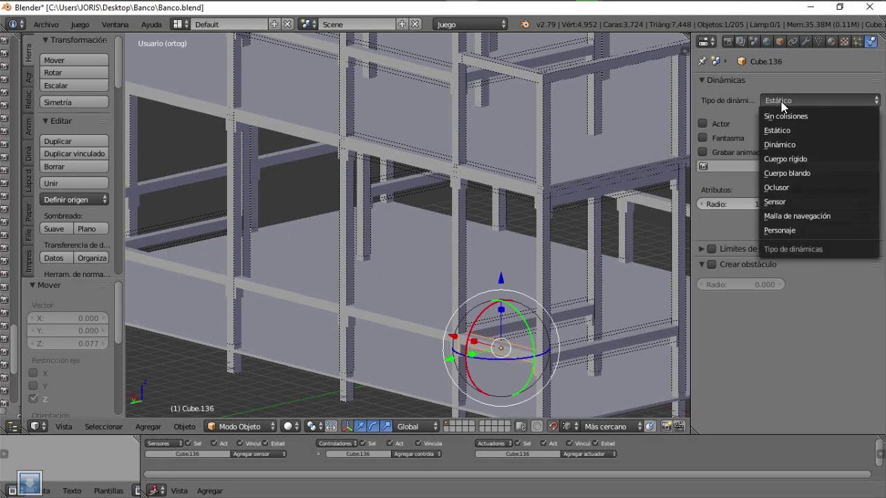
click(778, 115)
click(782, 101)
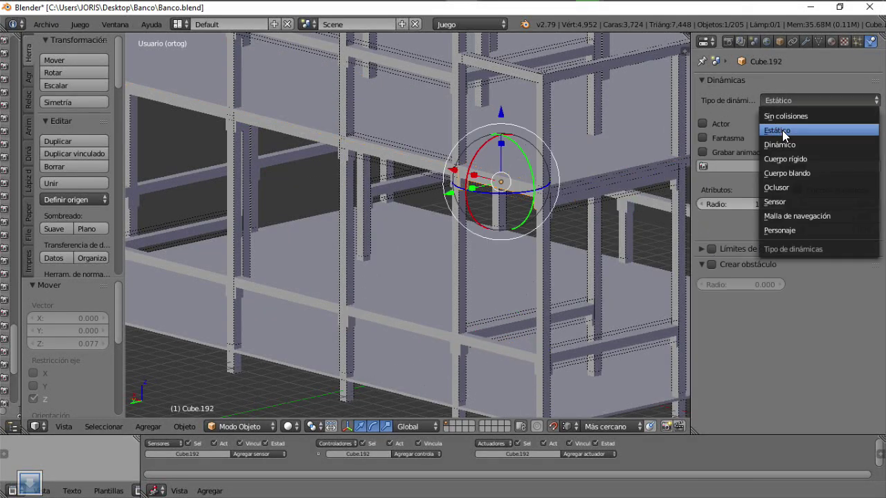
click(778, 116)
Set beams Cube.191, Cube.163, Cube.160 and the next beam to Sin colisiones.
right_click(382, 168)
click(782, 100)
click(776, 116)
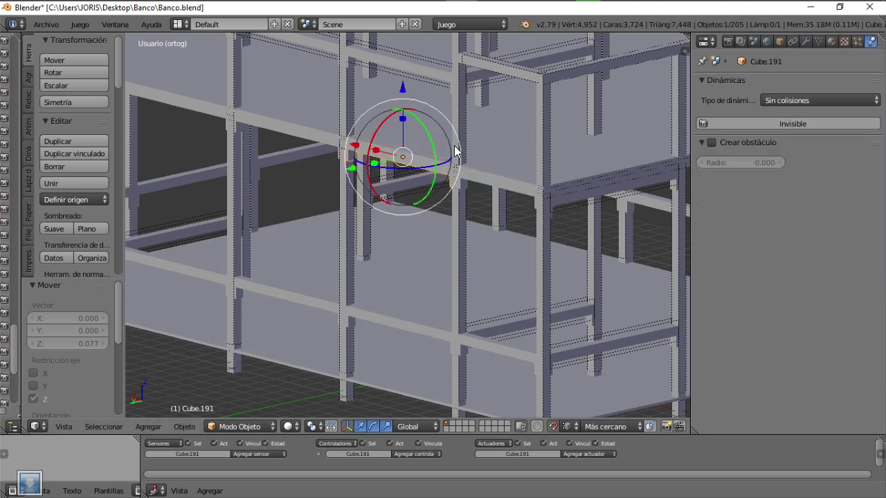
mouse_move(526, 208)
middle_down()
mouse_move(377, 238)
mouse_move(131, 176)
middle_up()
click(782, 101)
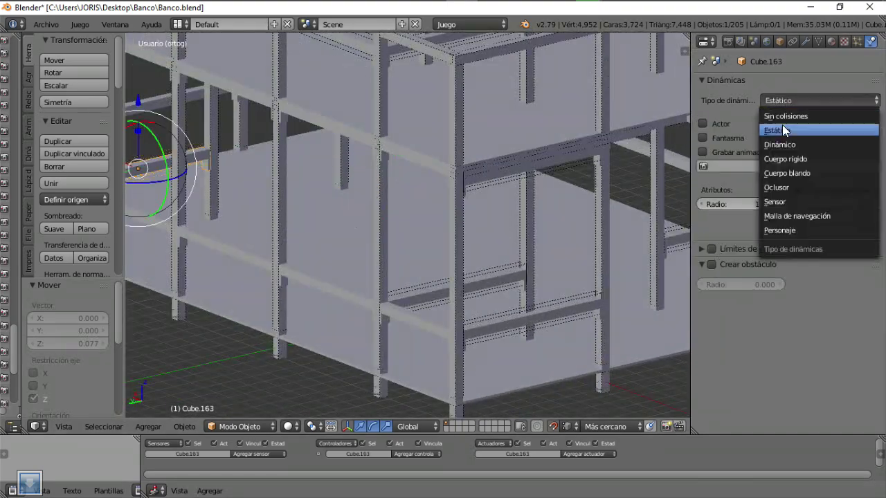
click(778, 115)
middle_drag(484, 228, 441, 259)
right_click(350, 279)
click(777, 102)
click(778, 115)
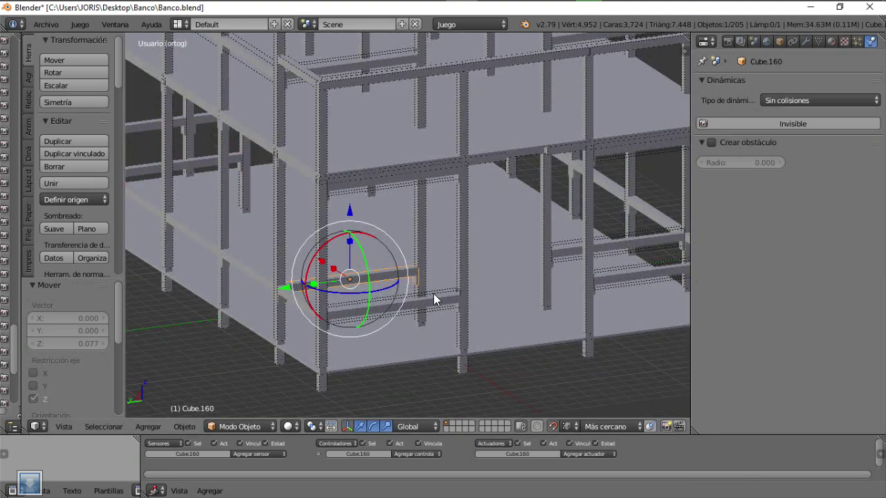
click(779, 102)
click(776, 114)
Set Cube.193, the following beam and Cube.051 to Sin colisiones.
mouse_move(554, 166)
middle_down()
mouse_move(382, 188)
mouse_move(317, 113)
middle_up()
click(779, 102)
click(775, 115)
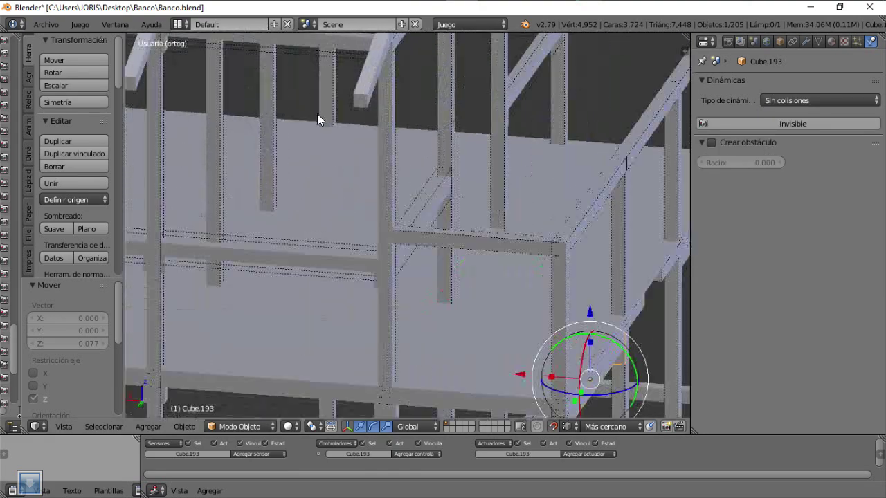
right_click(470, 164)
click(779, 102)
click(775, 115)
middle_drag(556, 232, 400, 214)
right_click(400, 214)
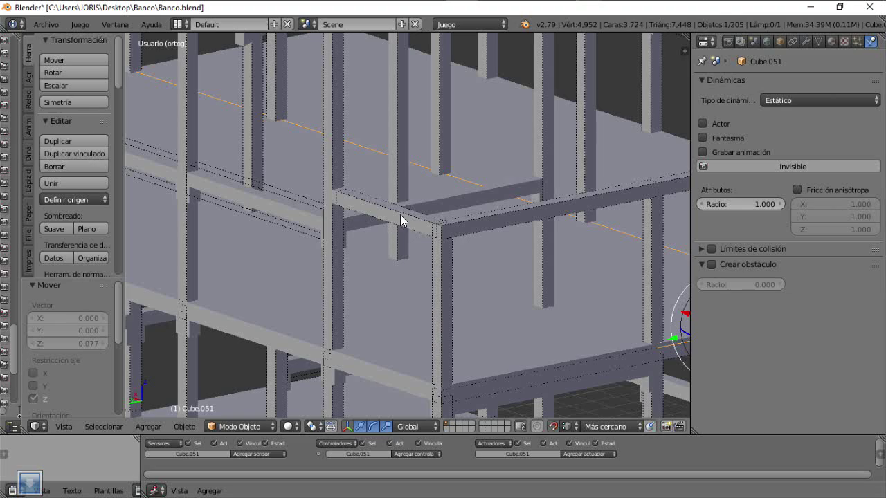
click(780, 102)
click(775, 115)
Set the last beams Cube.085, Cube.159 and Cube.194 to Sin colisiones.
middle_drag(497, 181, 519, 333)
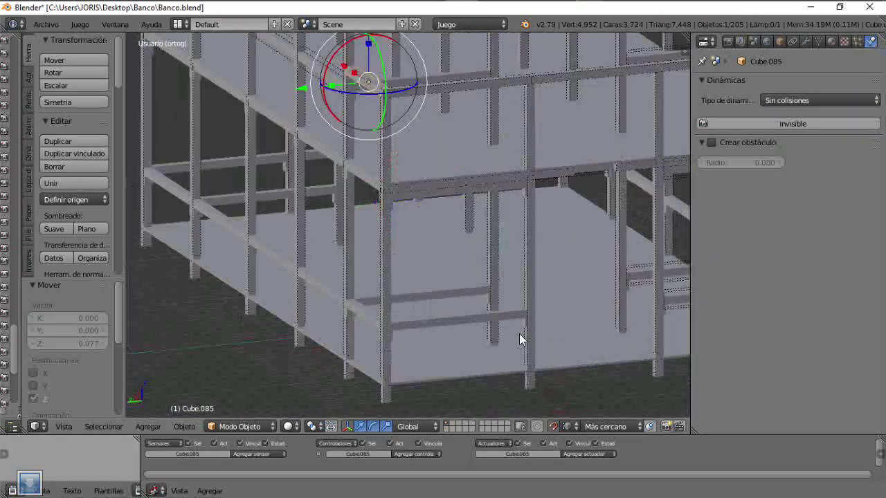
scroll(274, 254, up, 3)
click(779, 102)
click(784, 117)
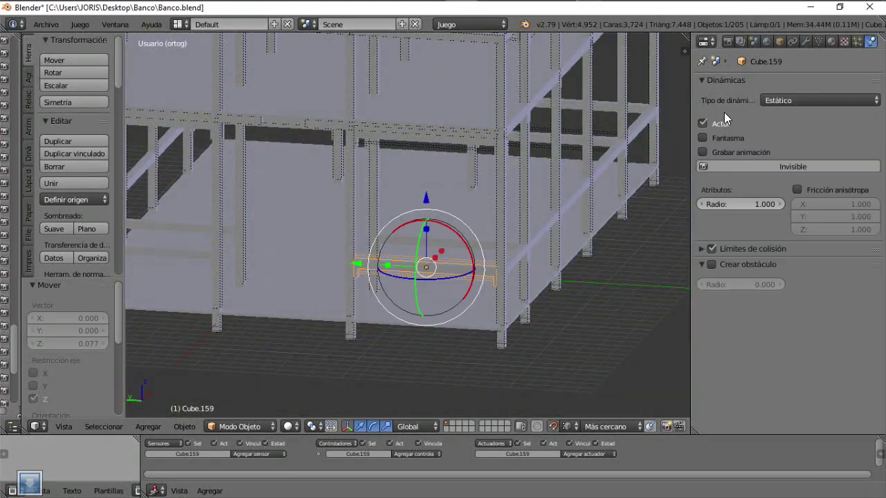
click(780, 102)
click(775, 115)
middle_drag(510, 257, 487, 199)
right_click(498, 140)
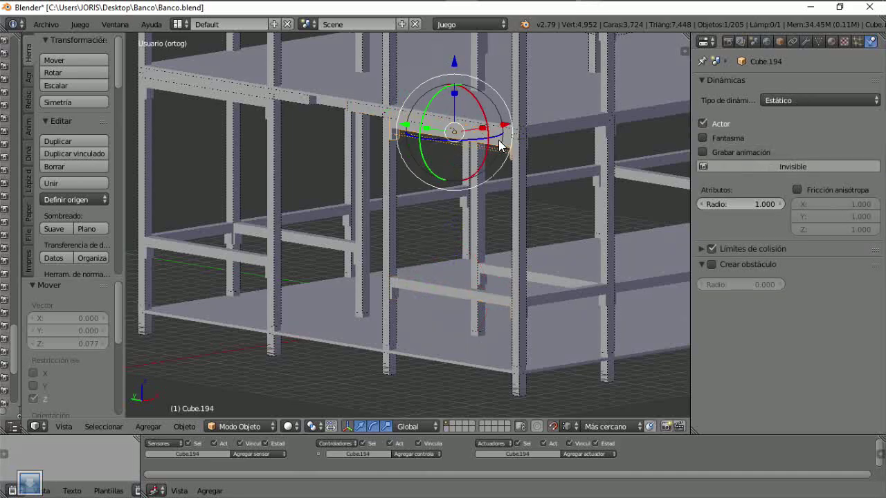
click(779, 102)
click(775, 115)
Save the building file via Archivo > Guardar.
middle_drag(623, 208, 544, 200)
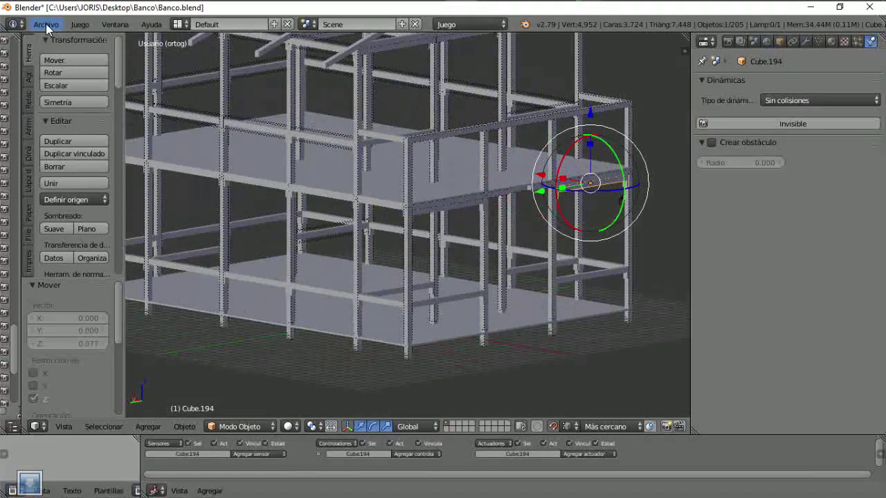
click(46, 24)
click(62, 155)
Select the vertical post Cube.046 to be copied.
mouse_move(480, 183)
middle_down()
mouse_move(489, 172)
mouse_move(243, 253)
mouse_move(453, 252)
mouse_move(467, 272)
mouse_move(463, 250)
mouse_move(512, 312)
middle_up()
scroll(293, 267, up, 3)
right_click(411, 222)
scroll(303, 216, down, 2)
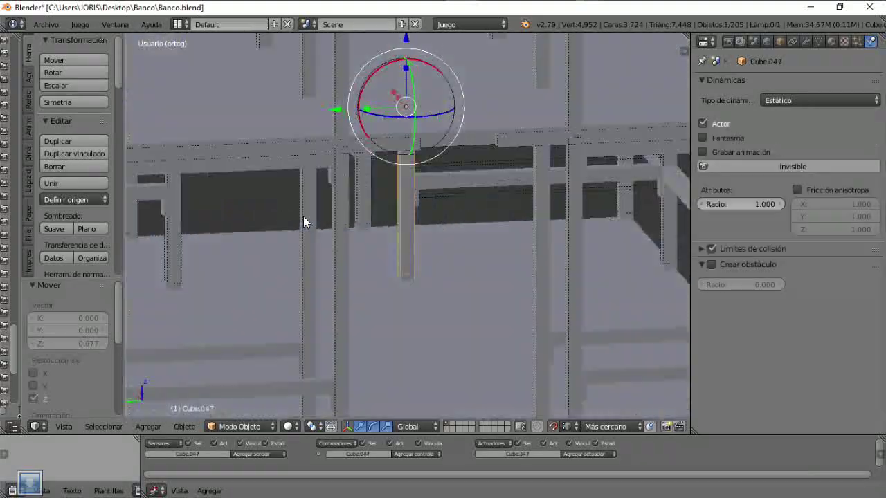
mouse_move(303, 215)
middle_down()
mouse_move(573, 217)
mouse_move(531, 197)
mouse_move(519, 233)
mouse_move(600, 196)
mouse_move(519, 235)
mouse_move(554, 201)
mouse_move(579, 233)
mouse_move(569, 352)
middle_up()
scroll(449, 209, up, 3)
right_click(429, 207)
scroll(465, 215, down, 2)
right_click(573, 218)
Place a duplicate post shifted 4.268 along Y, creating Cube.203.
scroll(591, 157, up, 3)
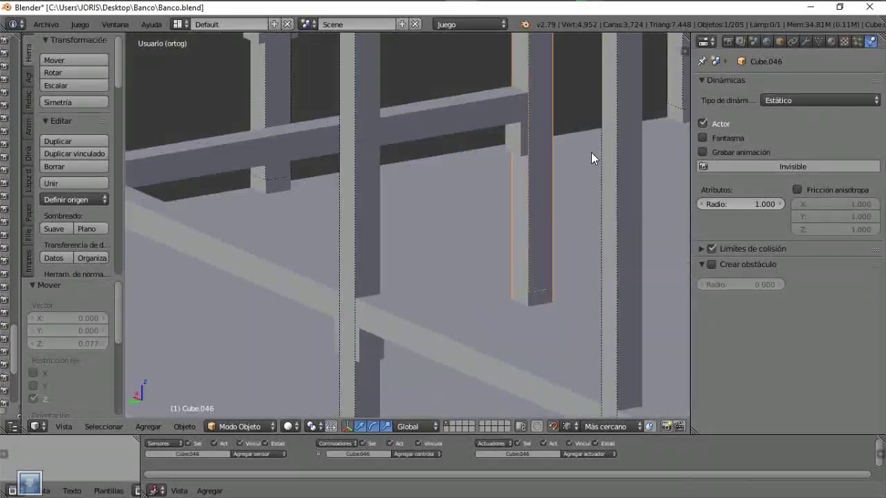
key(z)
mouse_move(591, 156)
middle_down()
mouse_move(559, 243)
mouse_move(528, 275)
mouse_move(536, 216)
middle_up()
key(z)
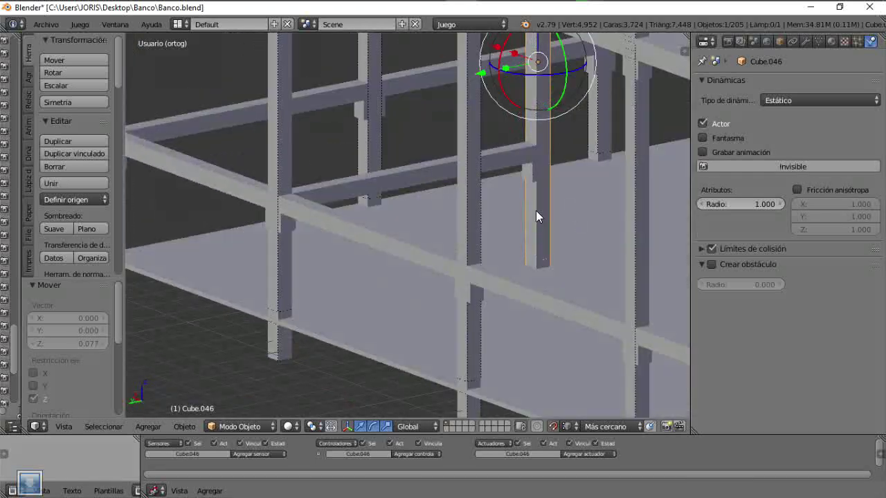
click(428, 215)
mouse_move(420, 215)
middle_down()
mouse_move(427, 220)
mouse_move(385, 182)
middle_up()
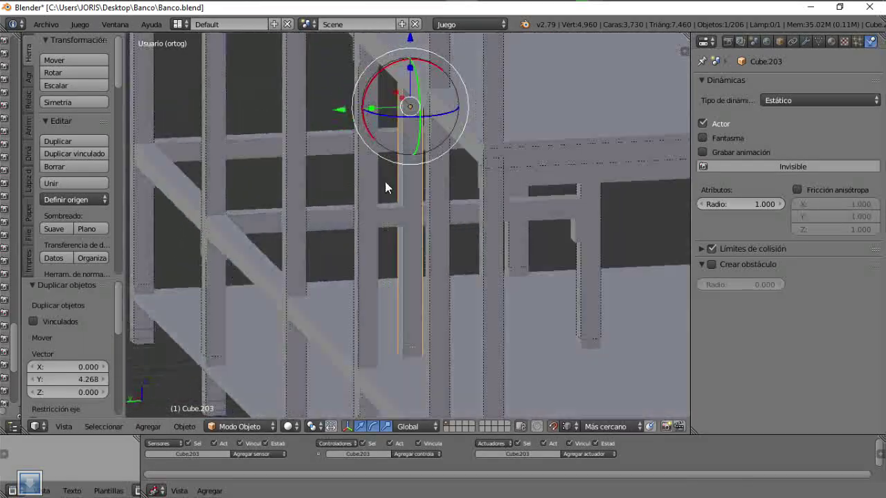
Finish placing the new post and select beam Cube.163's end face in Edit Mode.
key(g)
click(345, 115)
mouse_move(345, 114)
middle_down()
mouse_move(540, 187)
mouse_move(495, 177)
mouse_move(379, 211)
mouse_move(344, 188)
middle_up()
key(Tab)
key(z)
click(306, 189)
key(z)
middle_drag(518, 192, 478, 201)
Extend beam Cube.163's end face along Y up to the new post.
key(g)
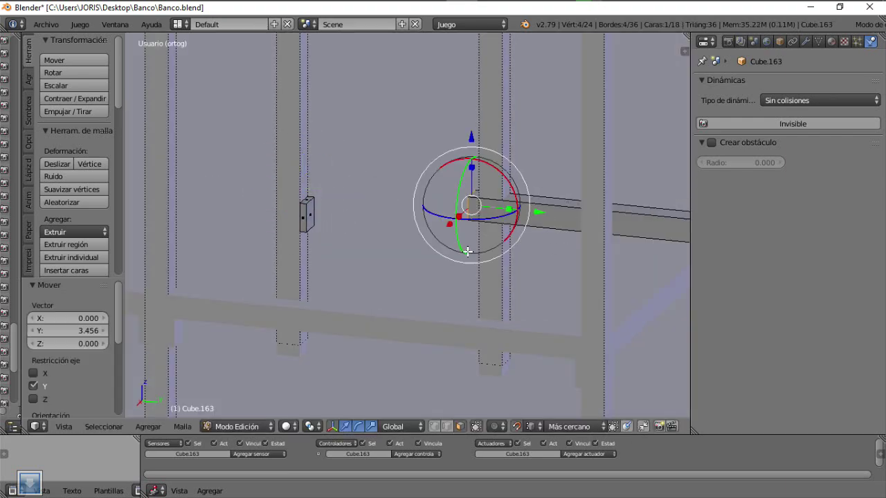
mouse_move(524, 271)
middle_down()
mouse_move(508, 263)
mouse_move(638, 216)
middle_up()
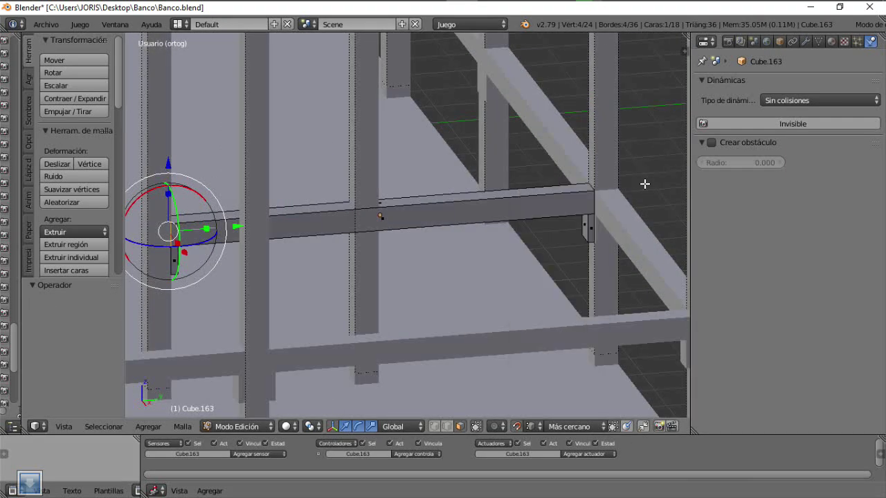
middle_drag(644, 184, 405, 231)
key(g)
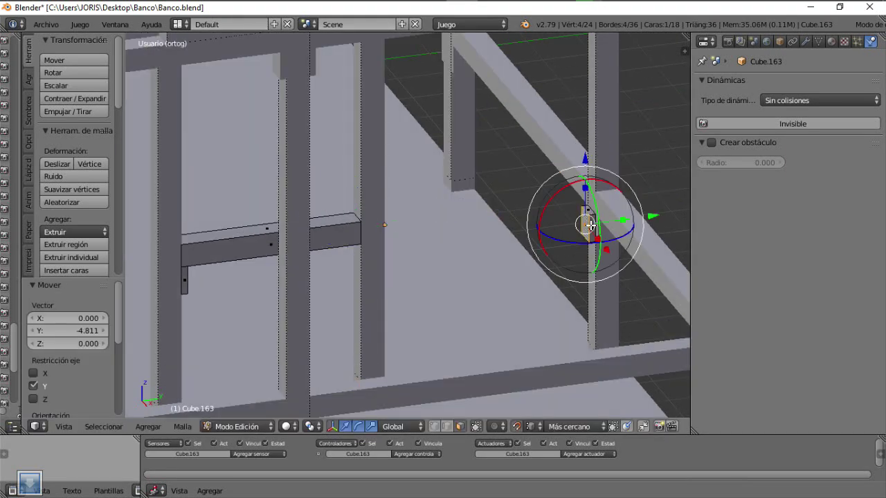
click(360, 247)
key(KP_Decimal)
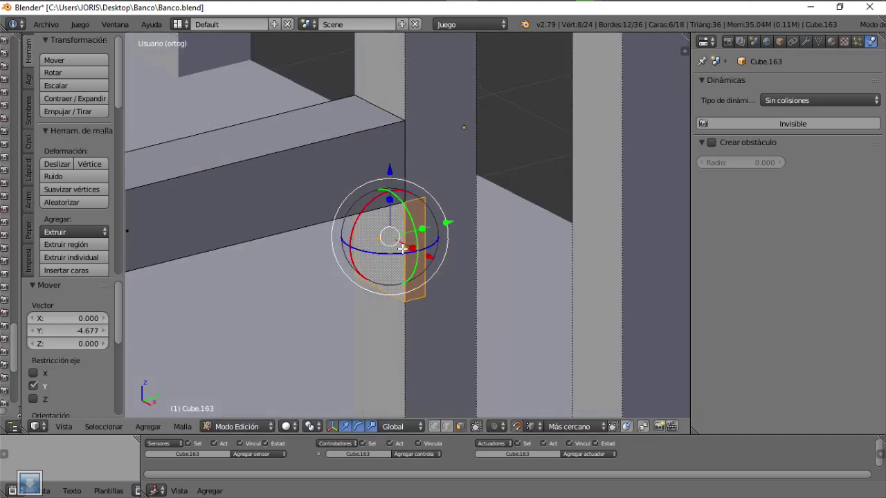
mouse_move(405, 186)
middle_down()
mouse_move(627, 227)
mouse_move(465, 205)
mouse_move(417, 162)
middle_up()
key(Tab)
Set beam Cube.162's physics type to Sin colisiones.
right_click(416, 106)
key(Tab)
mouse_move(416, 106)
middle_down()
mouse_move(475, 237)
mouse_move(460, 218)
mouse_move(443, 249)
mouse_move(544, 265)
mouse_move(424, 223)
mouse_move(423, 184)
mouse_move(477, 231)
middle_up()
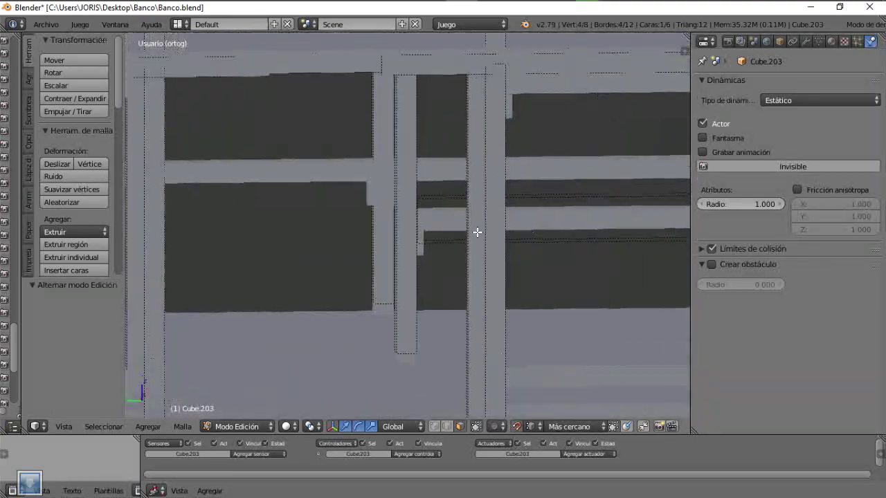
key(Tab)
right_click(554, 223)
click(820, 100)
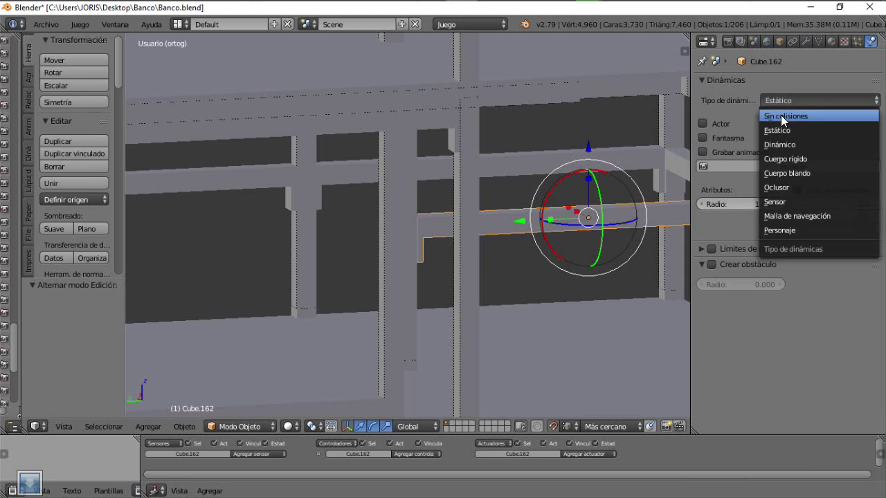
click(781, 115)
middle_drag(685, 208, 595, 224)
mouse_move(383, 260)
middle_down()
mouse_move(484, 211)
mouse_move(644, 180)
middle_up()
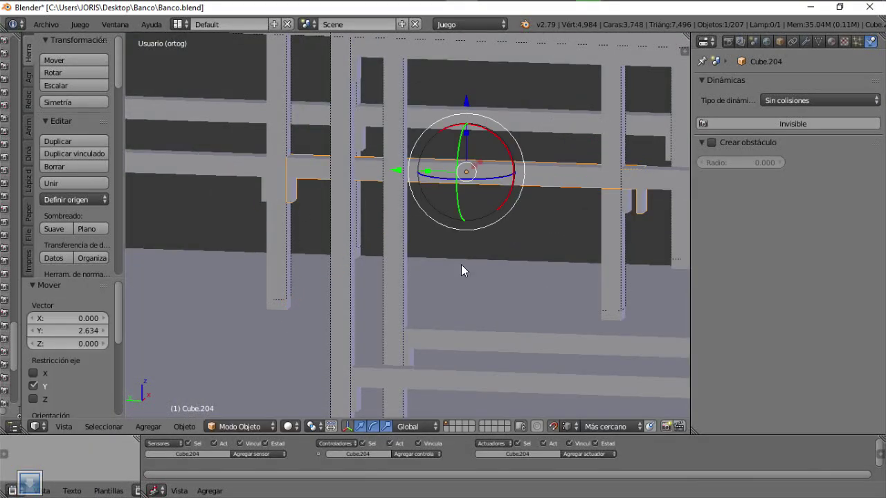
scroll(485, 229, up, 3)
Move a piece of beam Cube.162 along Y in Edit Mode.
key(Tab)
key(z)
mouse_move(423, 300)
shift+middle_down()
mouse_move(474, 222)
mouse_move(473, 200)
shift+middle_up()
key(g)
key(y)
click(484, 282)
middle_drag(484, 281, 529, 122)
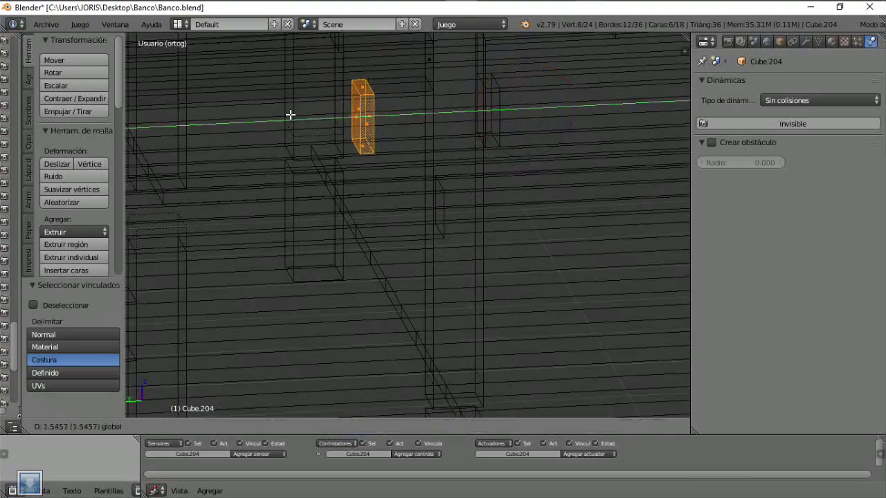
click(429, 88)
key(z)
mouse_move(429, 88)
middle_down()
mouse_move(482, 170)
mouse_move(432, 169)
middle_up()
key(Tab)
key(Tab)
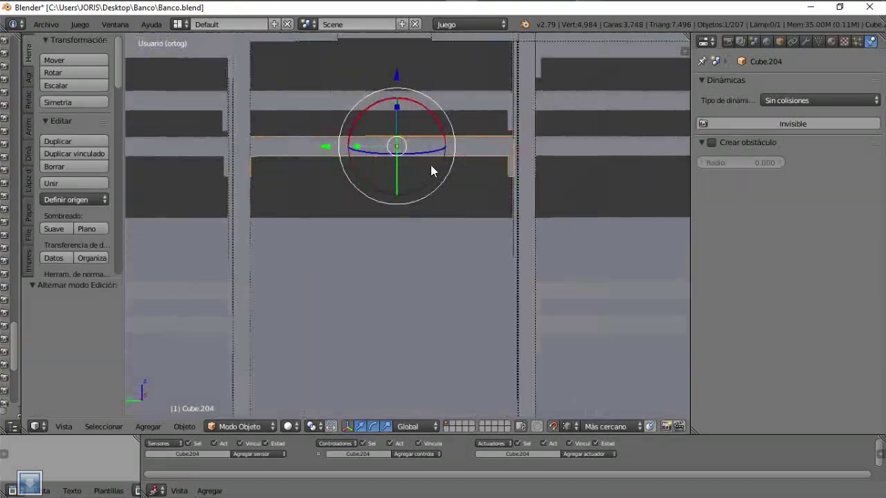
Snap the 3D cursor to the beam's selected face and set the beam's origin there.
click(410, 147)
key(shift+s)
click(410, 146)
key(Tab)
click(74, 199)
click(104, 228)
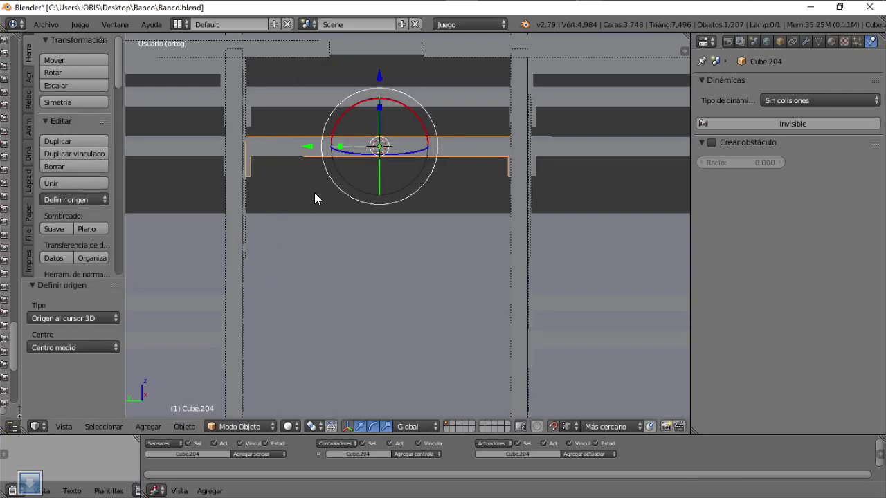
mouse_move(314, 192)
middle_down()
mouse_move(13, 63)
mouse_move(429, 165)
mouse_move(597, 193)
mouse_move(441, 172)
mouse_move(467, 188)
mouse_move(462, 256)
middle_up()
Centre the neighbouring bench board's origin on the 3D cursor.
right_click(463, 256)
key(KP_Decimal)
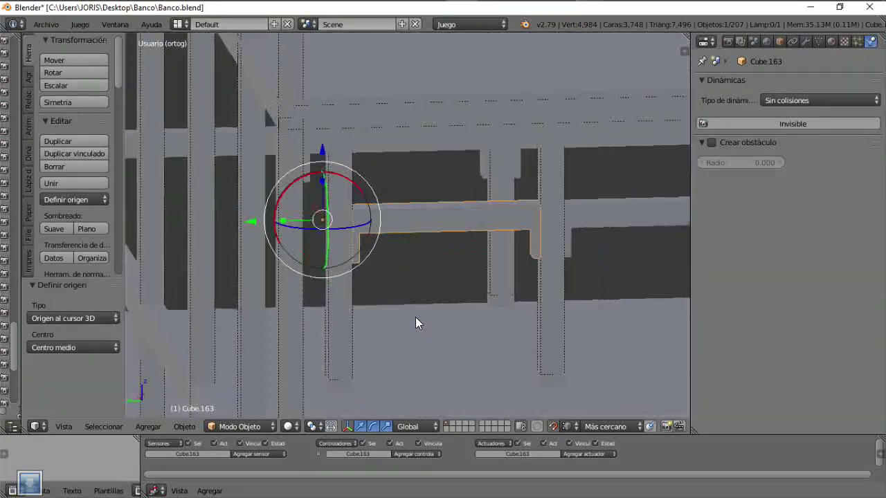
key(Tab)
key(shift+s)
click(423, 225)
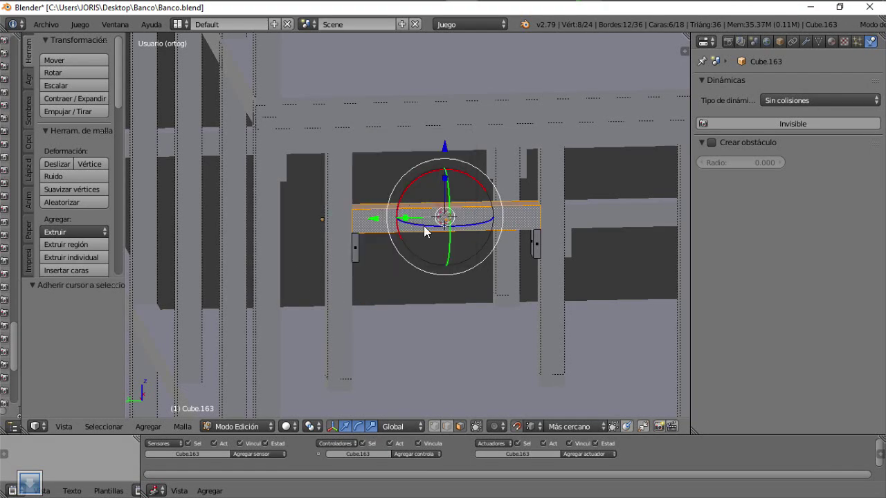
click(88, 245)
mouse_move(291, 263)
middle_down()
mouse_move(398, 291)
mouse_move(332, 311)
mouse_move(395, 297)
mouse_move(395, 306)
middle_up()
Duplicate the bench board and slide the copy along Y.
key(shift+d)
key(y)
scroll(405, 223, up, 3)
drag(396, 307, 406, 191)
scroll(405, 223, down, 3)
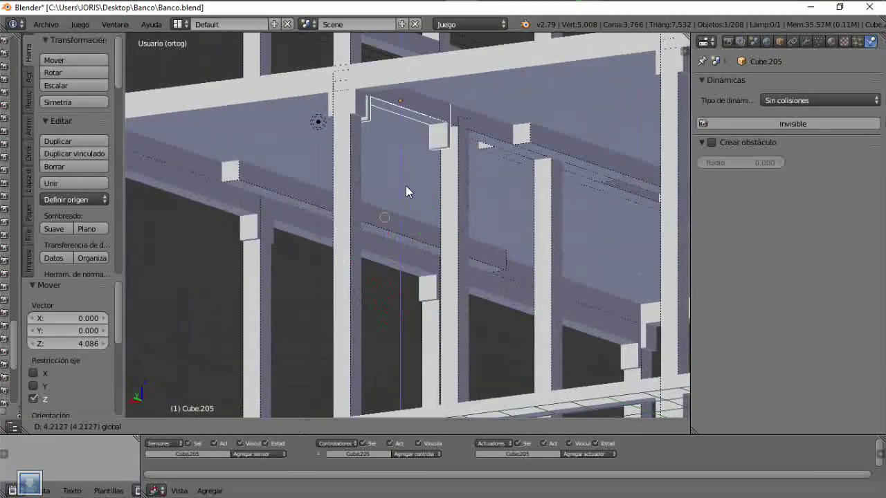
key(y)
click(453, 133)
mouse_move(285, 152)
middle_down()
mouse_move(434, 124)
mouse_move(422, 189)
mouse_move(547, 170)
mouse_move(546, 159)
mouse_move(494, 191)
middle_up()
Rotate the copied board's linked geometry and reset its origin to the 3D cursor.
key(Tab)
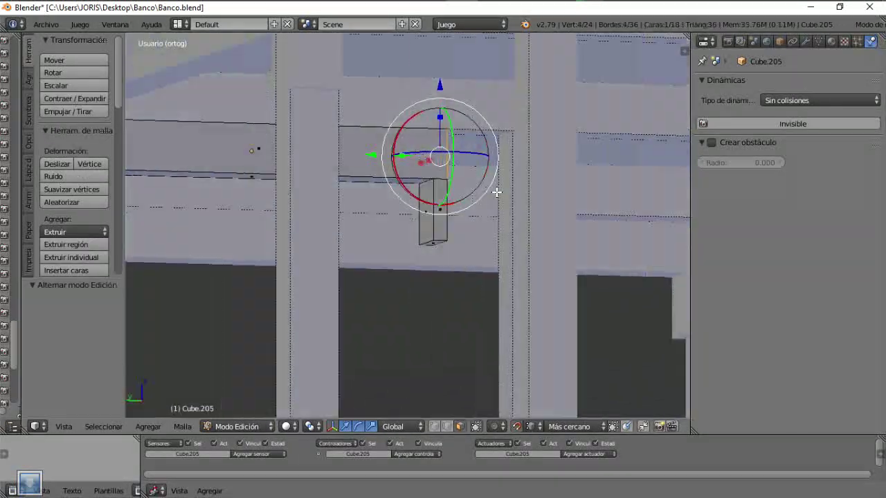
key(r)
click(449, 139)
middle_drag(425, 164, 403, 240)
key(l)
click(506, 189)
middle_drag(506, 189, 380, 166)
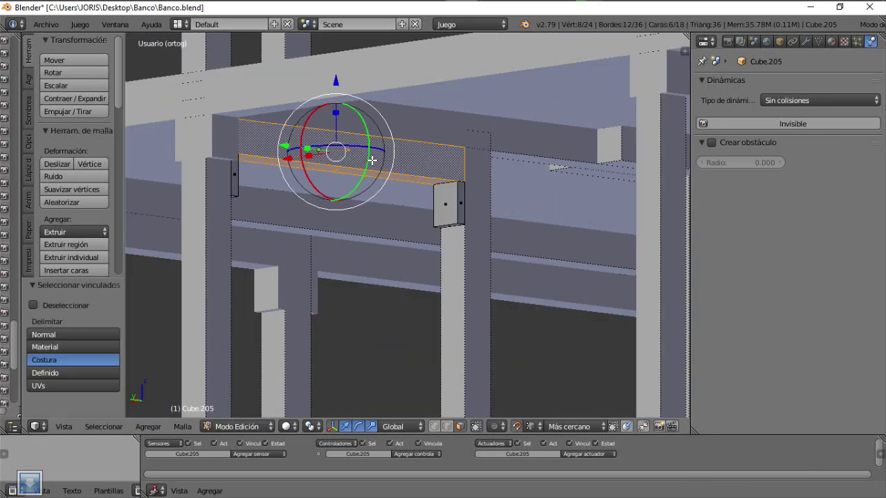
key(Tab)
click(72, 200)
click(66, 245)
Raise the copied board along Z to 1.920 between the posts.
middle_drag(369, 206, 344, 69)
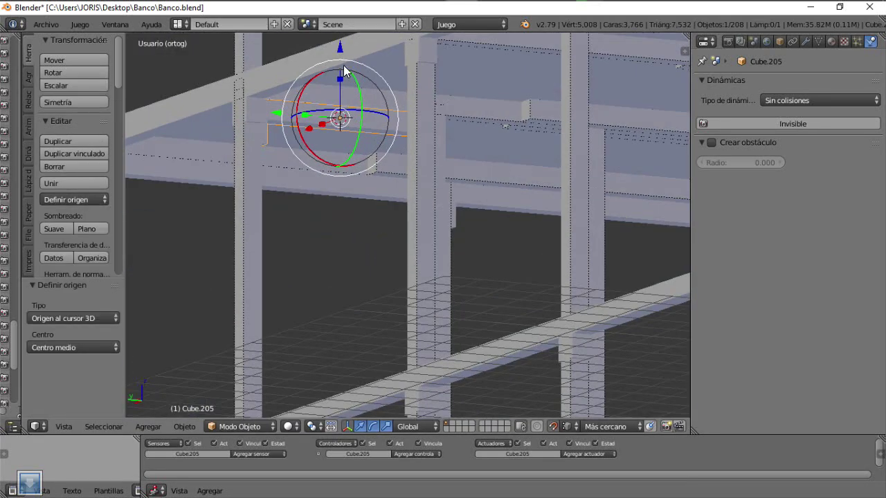
click(351, 244)
mouse_move(351, 244)
middle_down()
mouse_move(379, 197)
mouse_move(368, 253)
mouse_move(259, 108)
mouse_move(181, 175)
mouse_move(254, 211)
mouse_move(443, 224)
mouse_move(386, 253)
mouse_move(461, 300)
mouse_move(439, 277)
mouse_move(494, 251)
mouse_move(633, 260)
mouse_move(400, 274)
mouse_move(444, 302)
middle_up()
click(311, 109)
right_click(494, 250)
Move copies of the bench board up along Z to the upper storeys.
click(90, 124)
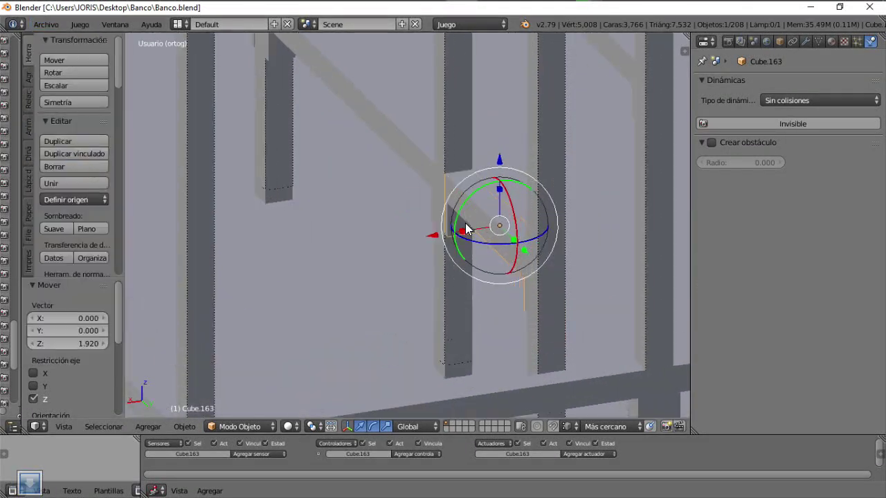
mouse_move(465, 223)
middle_down()
mouse_move(450, 237)
mouse_move(463, 247)
mouse_move(353, 188)
mouse_move(492, 306)
mouse_move(534, 360)
mouse_move(519, 327)
middle_up()
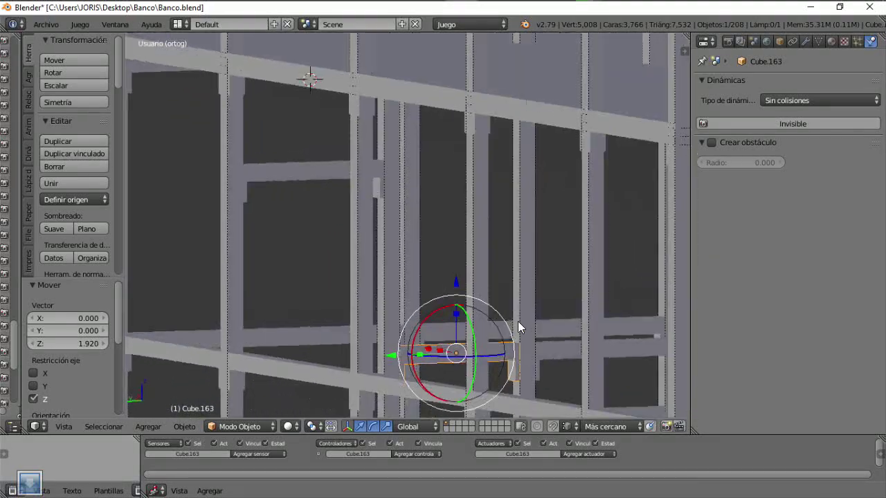
mouse_move(525, 230)
middle_down()
mouse_move(533, 222)
mouse_move(450, 121)
middle_up()
key(g)
key(z)
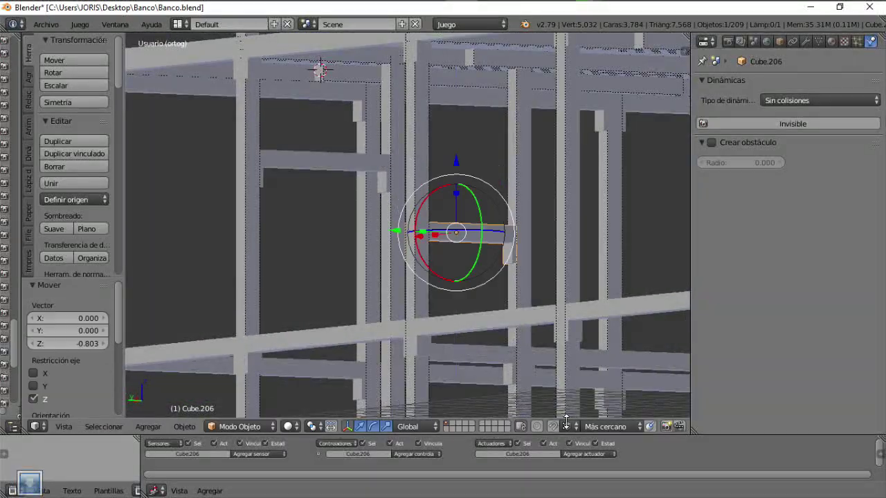
click(380, 166)
middle_drag(379, 166, 512, 191)
click(384, 163)
mouse_move(383, 164)
middle_down()
mouse_move(576, 222)
mouse_move(534, 314)
mouse_move(507, 288)
middle_up()
click(368, 146)
mouse_move(369, 146)
middle_down()
mouse_move(478, 281)
mouse_move(475, 251)
middle_up()
click(375, 144)
mouse_move(375, 144)
middle_down()
mouse_move(496, 244)
mouse_move(403, 249)
mouse_move(463, 232)
mouse_move(418, 145)
mouse_move(431, 135)
mouse_move(465, 170)
mouse_move(460, 148)
mouse_move(443, 180)
mouse_move(471, 140)
mouse_move(453, 151)
mouse_move(351, 160)
mouse_move(377, 202)
mouse_move(332, 235)
middle_up()
Snap the 3D cursor to the board centre and duplicate its top face along Z.
key(shift+s)
click(472, 139)
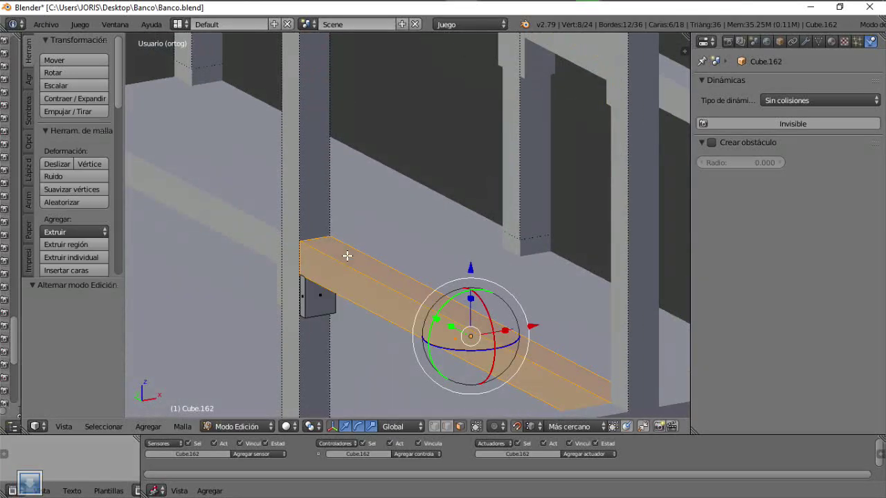
key(Tab)
mouse_move(381, 284)
middle_down()
mouse_move(421, 241)
mouse_move(433, 261)
middle_up()
key(shift+d)
key(z)
click(449, 245)
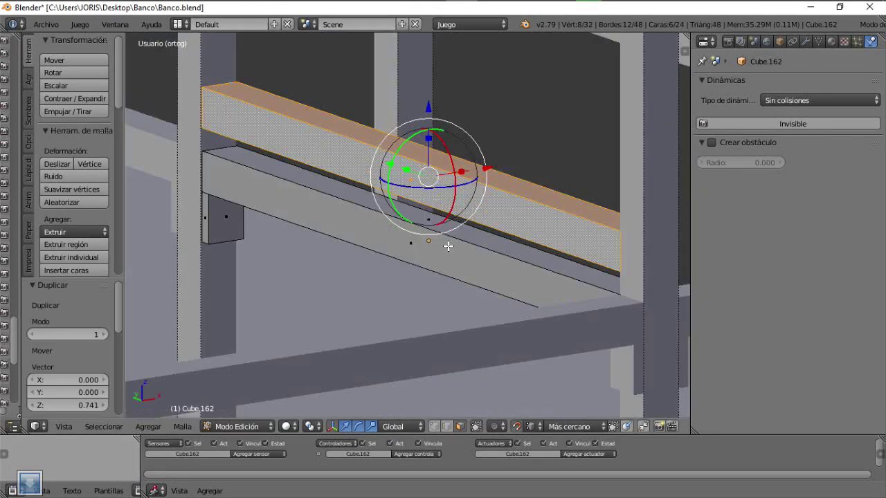
scroll(454, 208, up, 3)
Scale the copied face down and flatten it along Z into a thin rail strip.
key(s)
click(436, 168)
mouse_move(436, 168)
middle_down()
mouse_move(392, 171)
mouse_move(408, 222)
middle_up()
key(z)
click(413, 150)
scroll(409, 164, up, 3)
key(s)
click(412, 192)
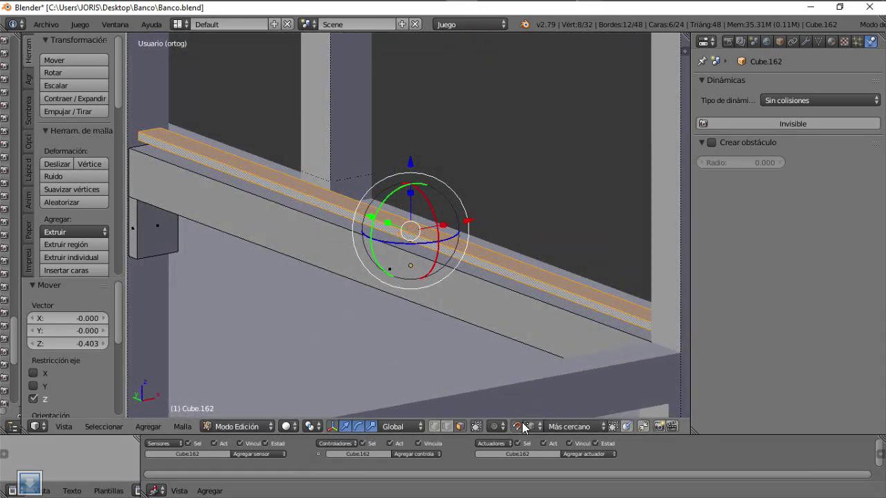
click(151, 149)
scroll(151, 149, down, 3)
Copy the rail strip up along Z to the top beam.
mouse_move(311, 207)
middle_down()
mouse_move(349, 246)
mouse_move(334, 192)
mouse_move(366, 219)
mouse_move(503, 206)
mouse_move(360, 201)
mouse_move(355, 292)
middle_up()
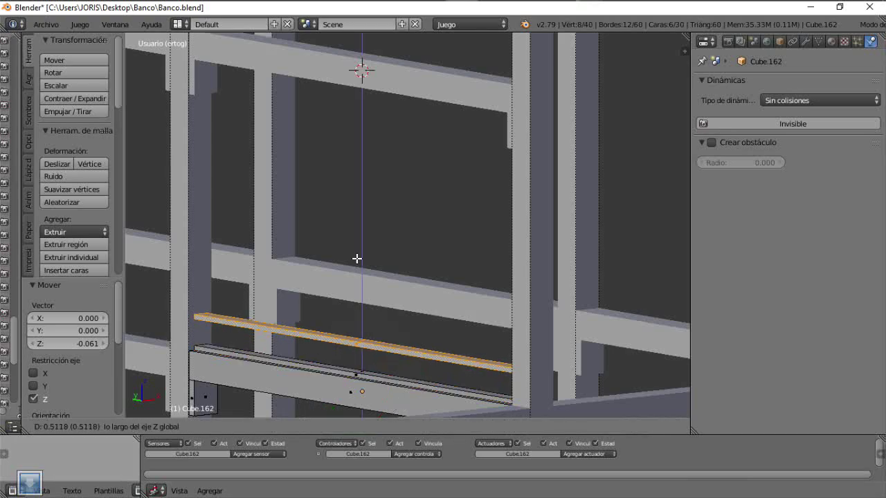
click(356, 258)
click(218, 181)
mouse_move(218, 181)
middle_down()
mouse_move(245, 193)
mouse_move(330, 125)
mouse_move(271, 171)
mouse_move(274, 181)
mouse_move(437, 160)
mouse_move(437, 265)
mouse_move(437, 164)
mouse_move(412, 251)
middle_up()
Select the upper strip's linked faces and return to Object Mode.
key(Tab)
key(Tab)
right_click(412, 346)
key(l)
middle_drag(413, 346, 408, 276)
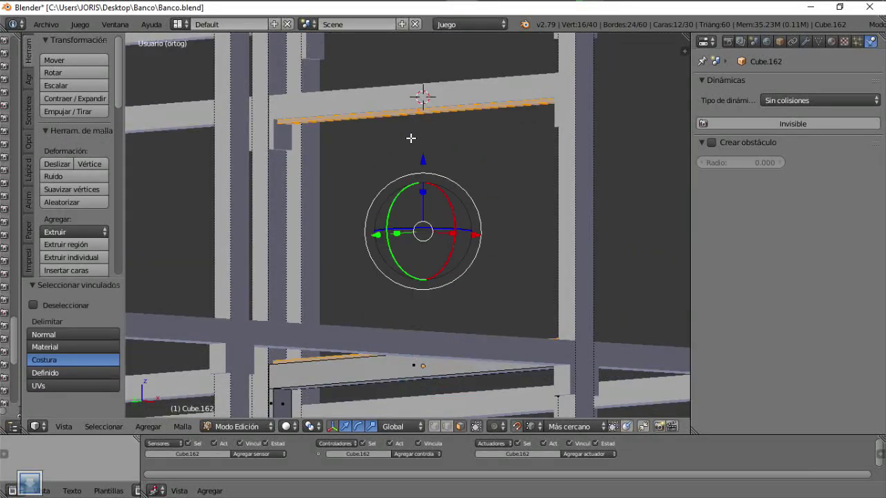
key(Tab)
middle_drag(404, 228, 399, 340)
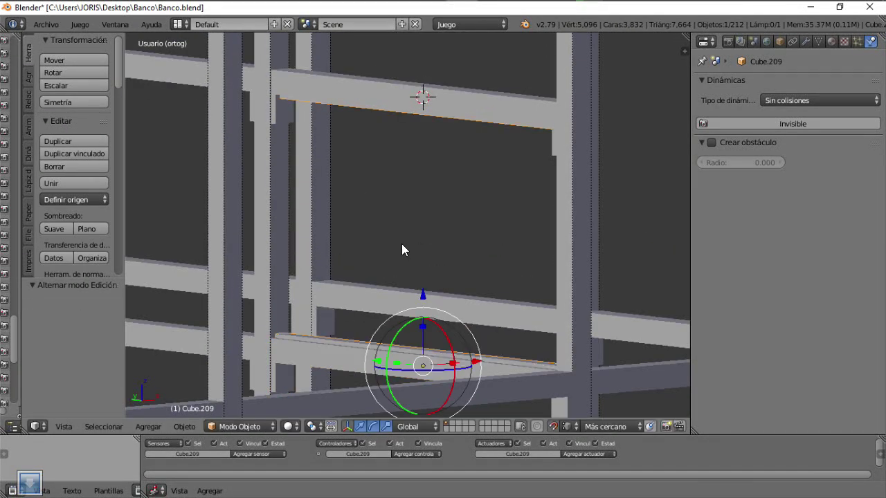
Snap the 3D cursor to the selected strip's centre.
key(shift+s)
click(405, 249)
mouse_move(138, 248)
middle_down()
mouse_move(351, 194)
mouse_move(438, 197)
mouse_move(366, 148)
mouse_move(368, 227)
mouse_move(420, 229)
mouse_move(346, 352)
mouse_move(384, 289)
middle_up()
key(Tab)
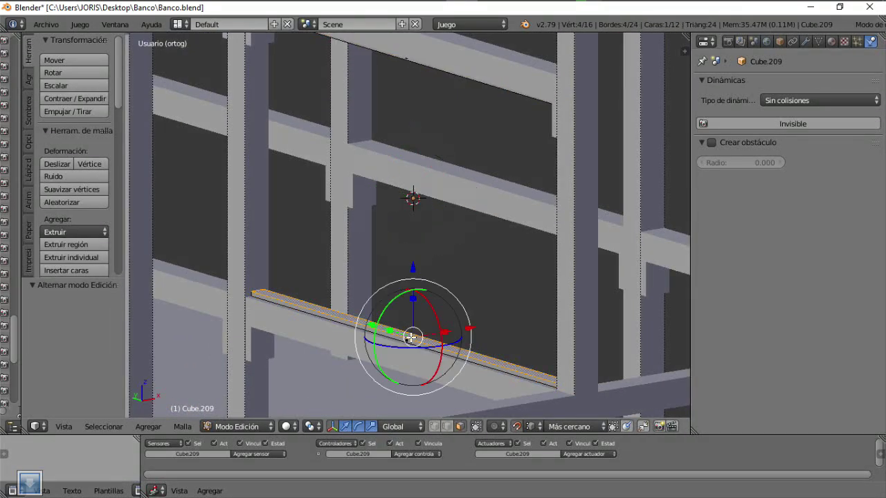
middle_drag(414, 196, 421, 273)
Add a cube at the 3D cursor and scale it down to 0.228.
key(shift+s)
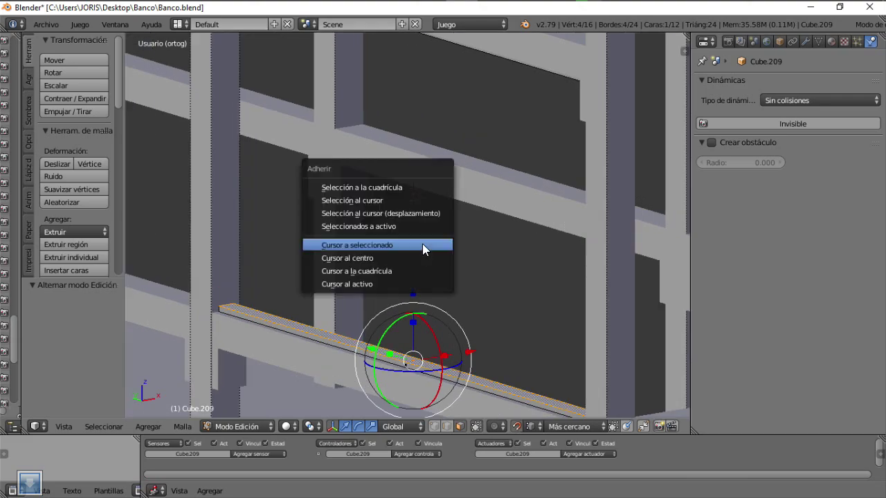
key(shift+a)
click(304, 148)
scroll(422, 175, up, 3)
key(s)
click(394, 178)
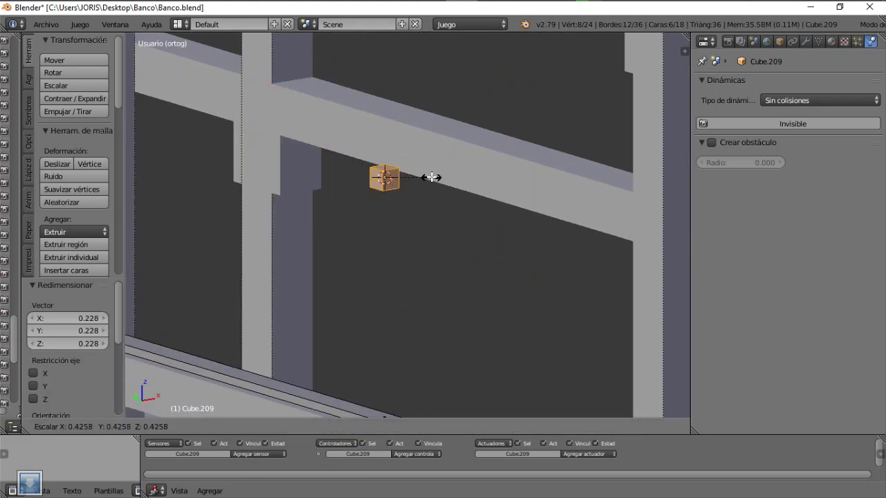
click(477, 179)
mouse_move(476, 179)
middle_down()
mouse_move(450, 238)
mouse_move(394, 247)
mouse_move(424, 249)
mouse_move(352, 186)
mouse_move(400, 220)
middle_up()
Scale the cube along Z into a tall upright post.
key(s)
key(z)
click(360, 336)
mouse_move(360, 336)
middle_down()
mouse_move(390, 303)
mouse_move(443, 284)
mouse_move(388, 299)
mouse_move(379, 274)
middle_up()
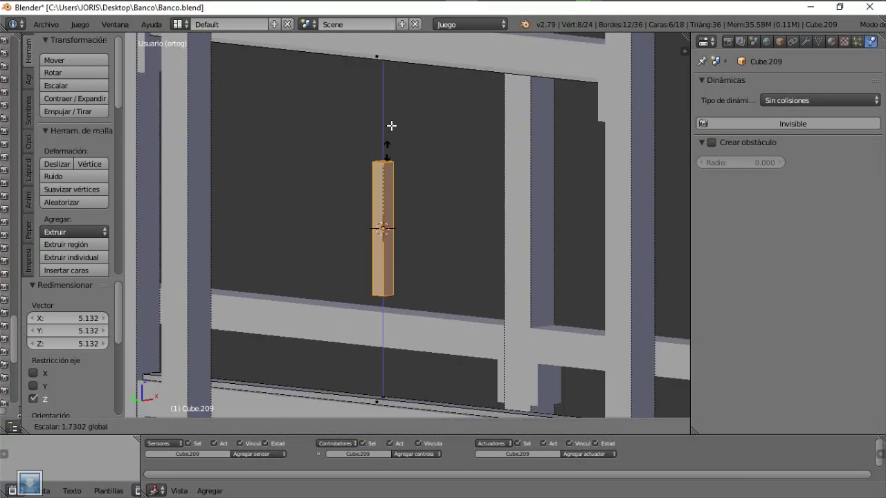
click(391, 104)
middle_drag(391, 104, 406, 269)
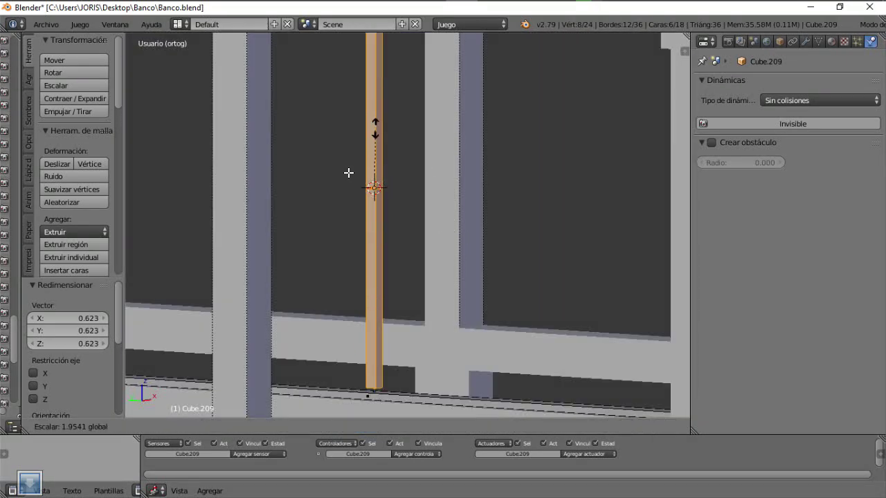
click(348, 173)
Raise the post along Z and return to solid shading.
mouse_move(348, 172)
middle_down()
mouse_move(373, 187)
mouse_move(395, 268)
middle_up()
click(381, 211)
scroll(370, 326, up, 3)
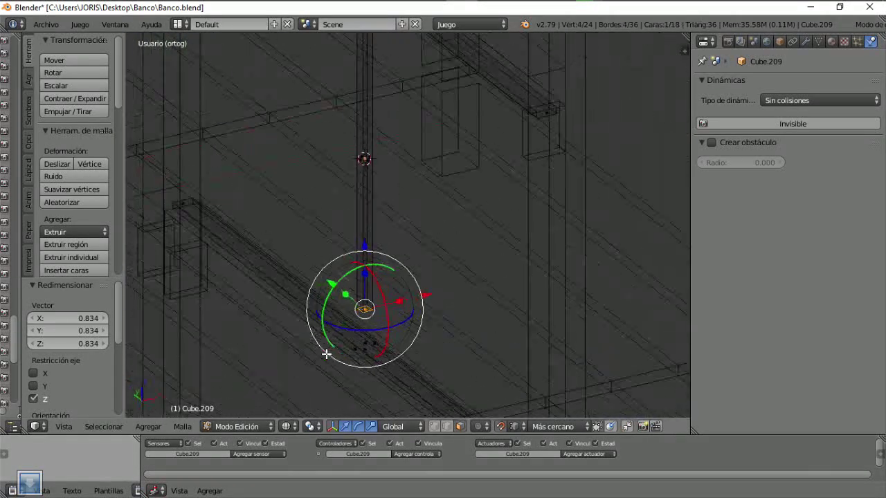
mouse_move(313, 276)
middle_down()
mouse_move(462, 125)
mouse_move(237, 107)
middle_up()
click(592, 205)
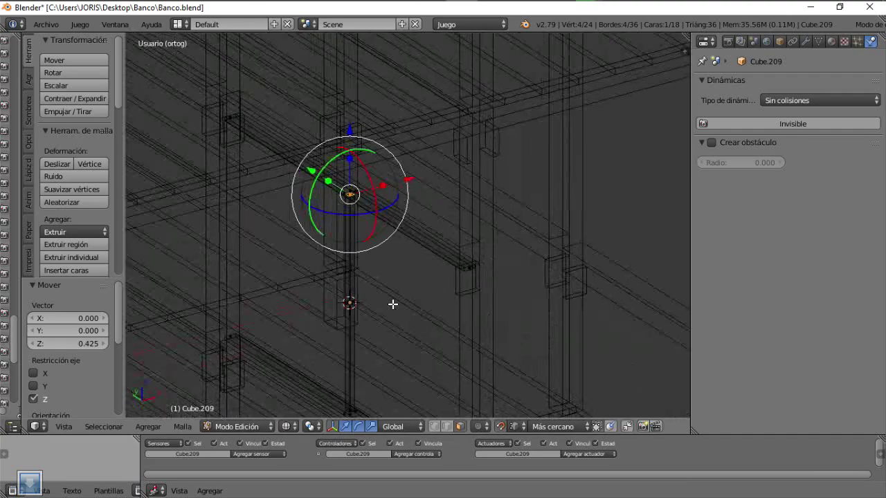
key(z)
mouse_move(394, 303)
middle_down()
mouse_move(450, 245)
mouse_move(447, 256)
mouse_move(415, 249)
mouse_move(475, 277)
mouse_move(415, 249)
mouse_move(238, 232)
mouse_move(296, 241)
mouse_move(222, 270)
middle_up()
Separate the post from Cube.209 into its own object, Cube.210.
key(Tab)
key(Tab)
scroll(303, 255, up, 2)
mouse_move(304, 254)
middle_down()
mouse_move(244, 229)
mouse_move(263, 208)
mouse_move(279, 228)
mouse_move(234, 247)
middle_up()
key(Tab)
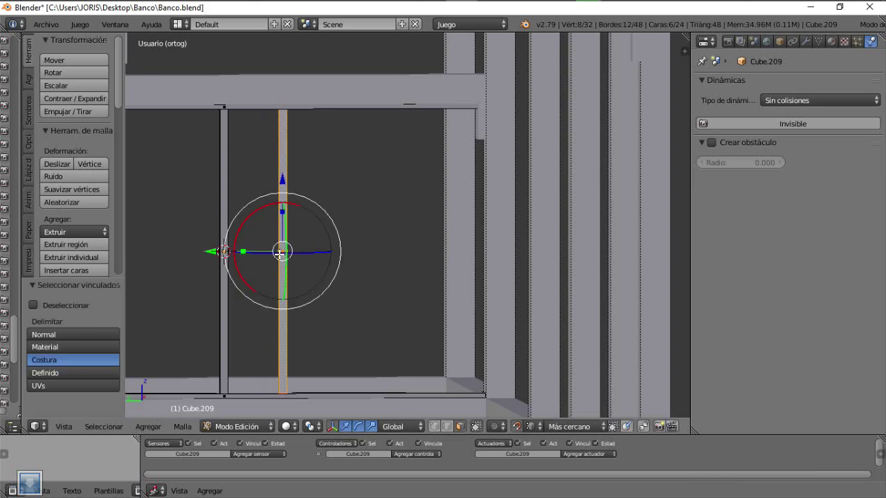
middle_drag(282, 255, 255, 259)
key(p)
click(255, 259)
key(Tab)
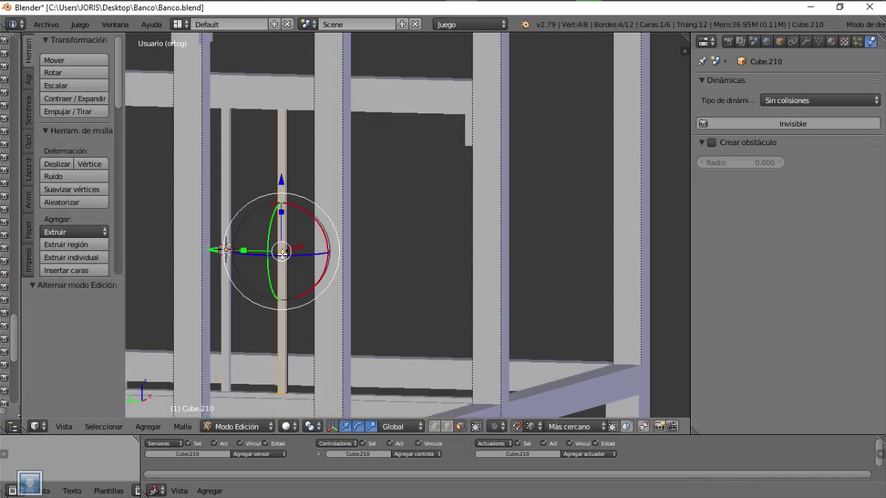
Set the post's origin to the 3D cursor and move it -0.997 along Y.
key(a)
key(shift+s)
click(51, 199)
click(69, 235)
mouse_move(69, 235)
middle_down()
mouse_move(322, 286)
mouse_move(235, 279)
mouse_move(245, 192)
middle_up()
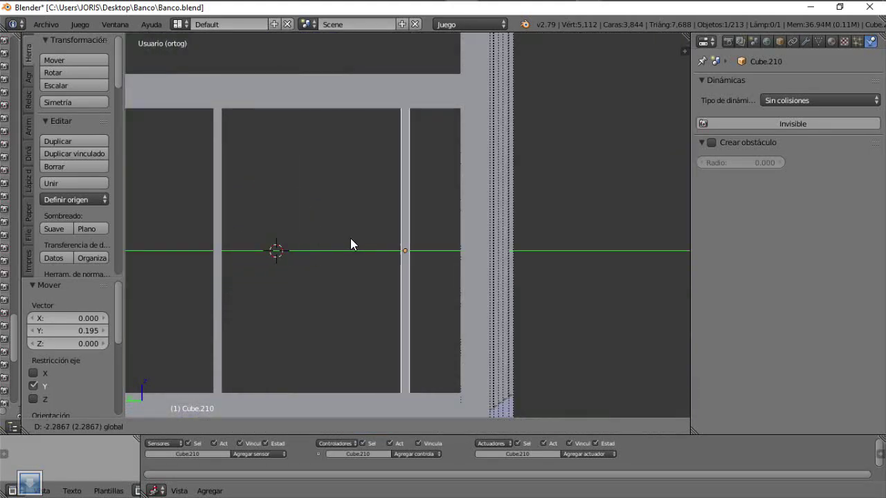
click(350, 243)
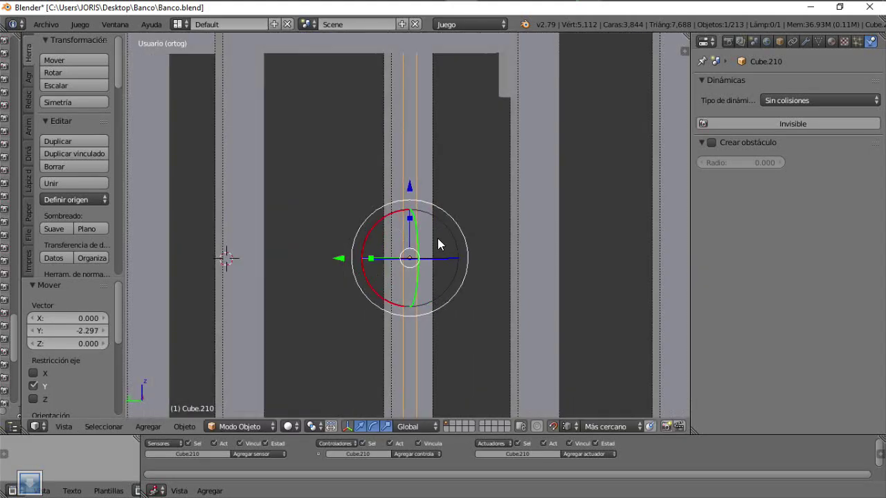
click(449, 104)
middle_drag(448, 104, 451, 247)
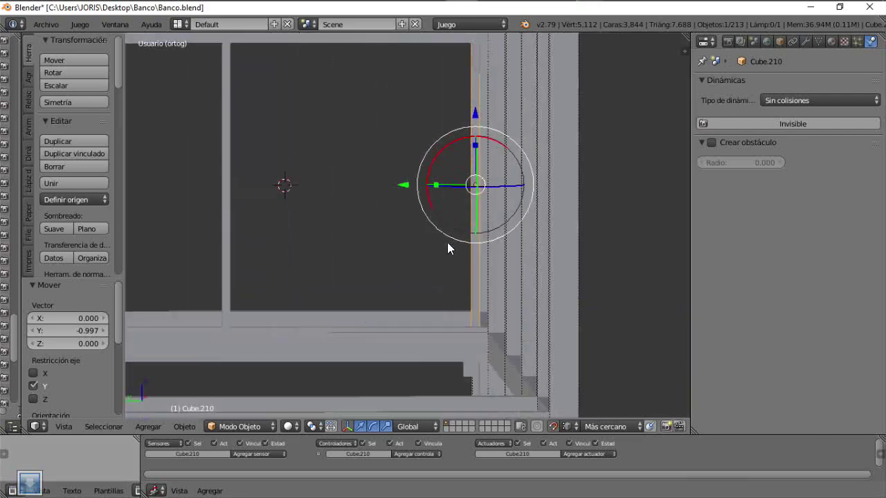
Duplicate the upright bar and place the copy beside it along Y.
key(shift+d)
key(y)
click(467, 257)
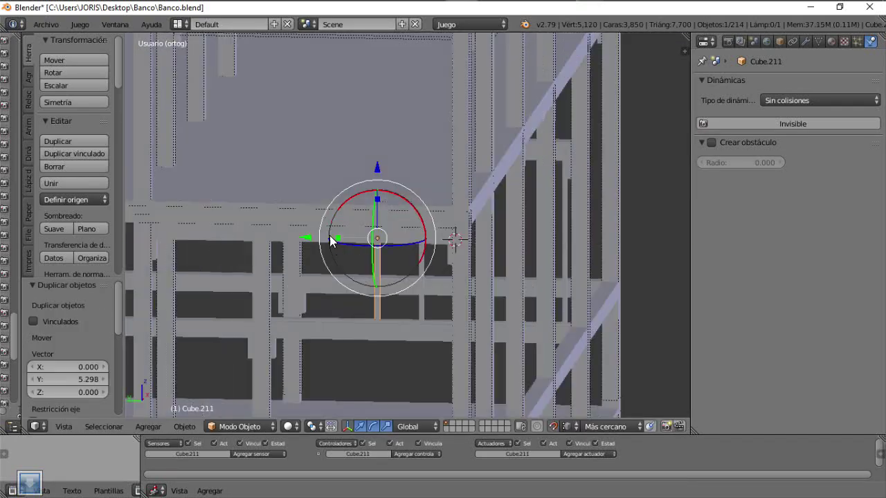
key(g)
key(y)
click(237, 140)
mouse_move(464, 231)
middle_down()
mouse_move(364, 251)
mouse_move(387, 263)
middle_up()
Add an Array modifier to the copied bar and adjust its relative offset.
click(806, 42)
click(787, 85)
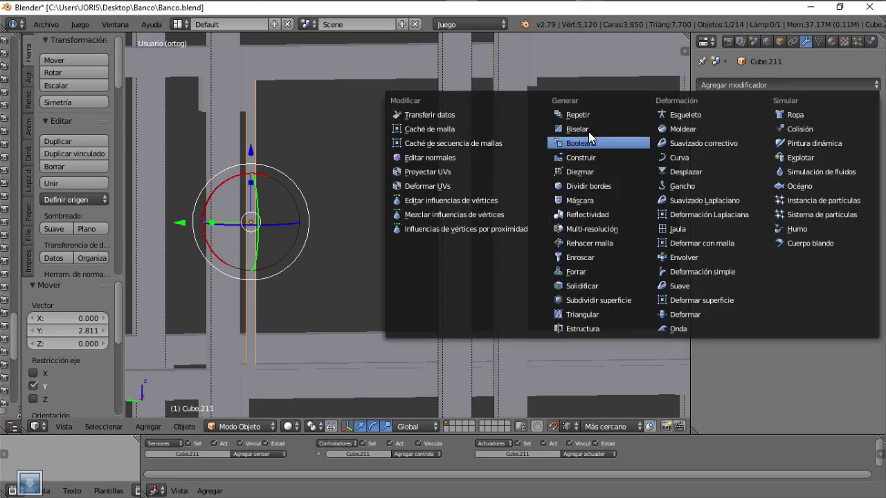
click(626, 115)
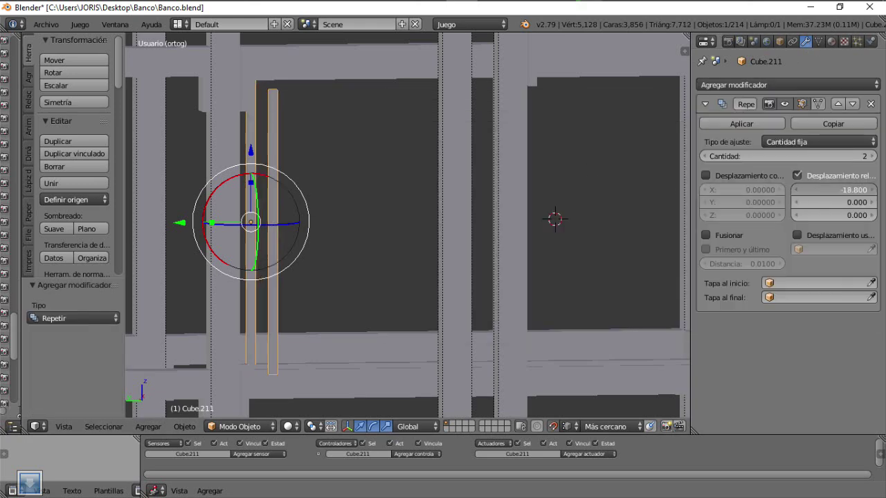
drag(834, 189, 692, 246)
middle_drag(619, 229, 769, 236)
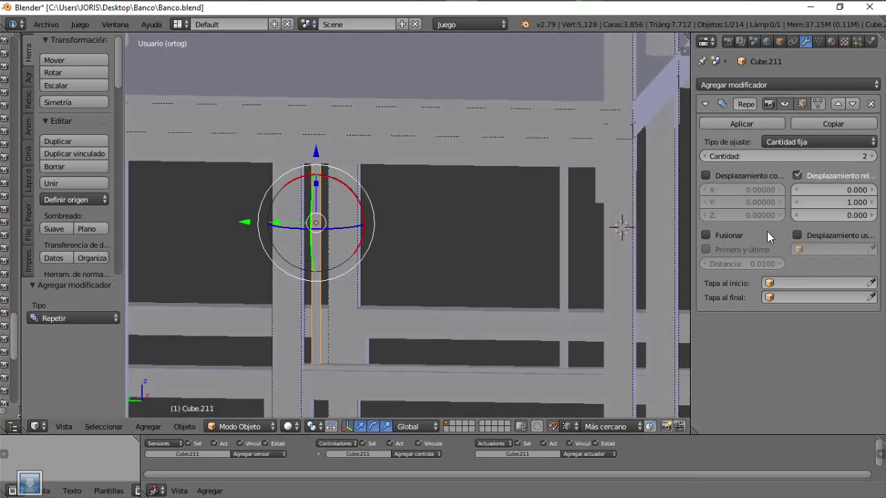
mouse_move(453, 275)
middle_down()
mouse_move(851, 222)
mouse_move(432, 239)
mouse_move(694, 235)
middle_up()
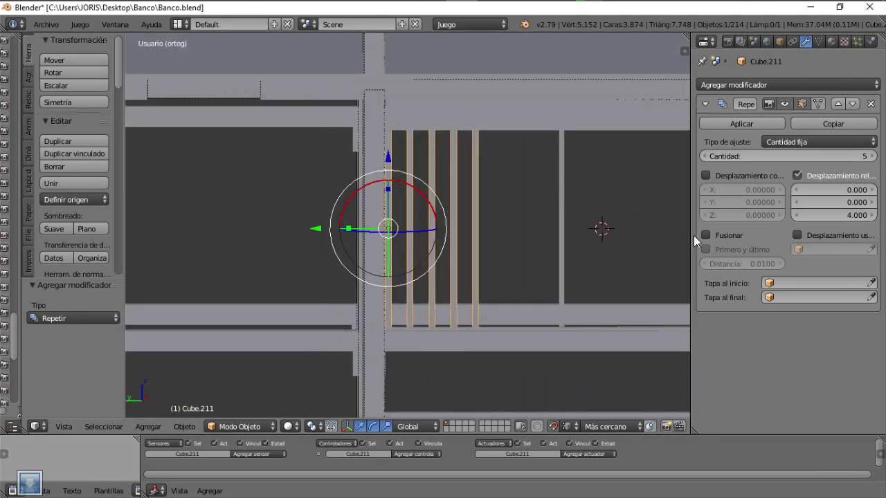
mouse_move(627, 272)
middle_down()
mouse_move(638, 271)
mouse_move(471, 279)
mouse_move(351, 259)
mouse_move(400, 253)
middle_up()
Give the original bar an Array modifier with a negative Z offset, discarding a mistaken Mirror.
right_click(569, 207)
click(787, 84)
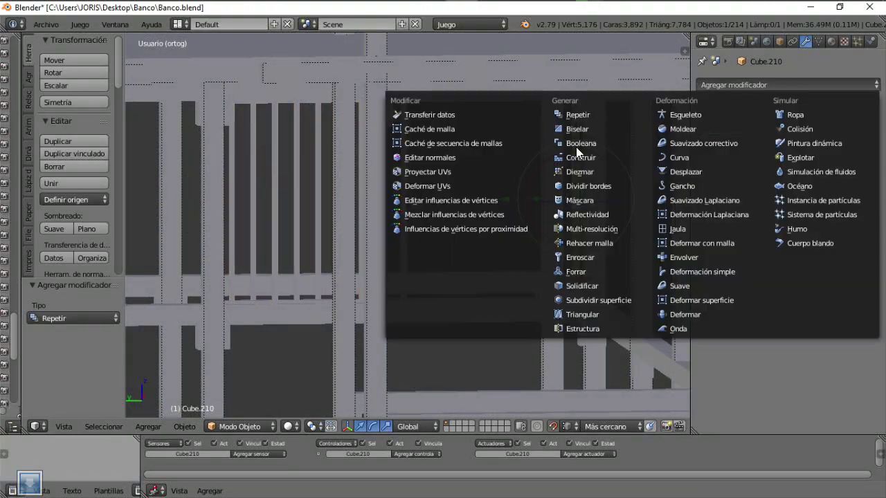
click(576, 210)
click(870, 103)
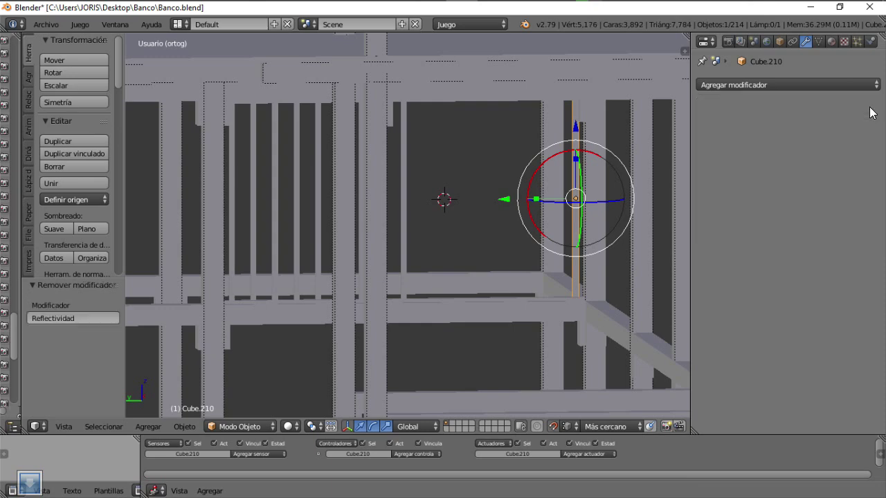
click(787, 85)
click(575, 113)
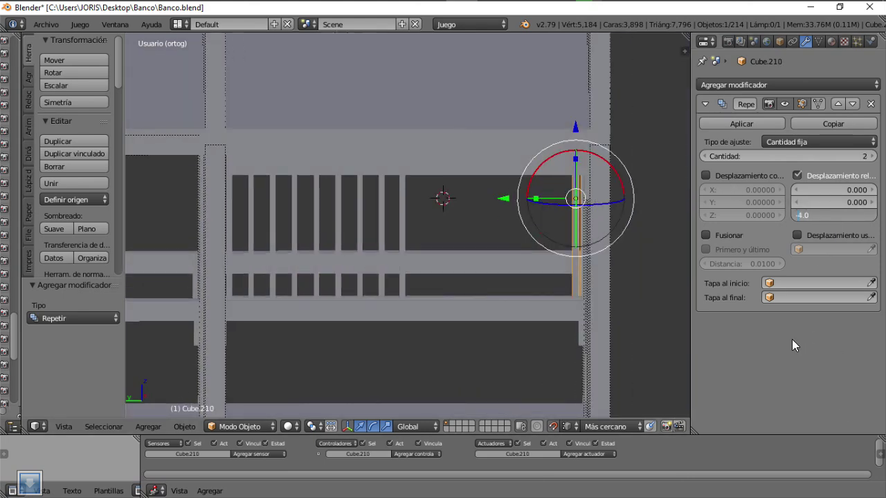
key(Return)
middle_drag(622, 312, 500, 275)
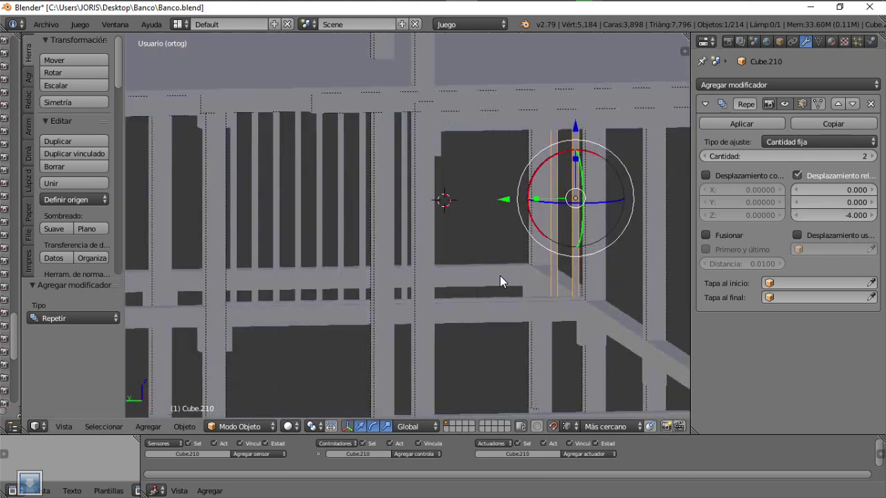
Set both arrays to 7 copies with relative Z offsets of 3.7 and -3.7.
key(ctrl+KP_3)
click(874, 157)
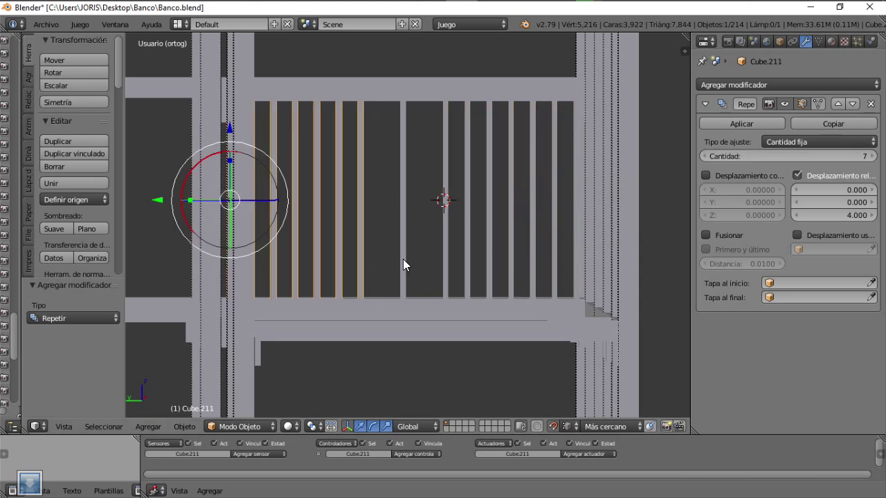
click(798, 213)
click(799, 213)
click(799, 213)
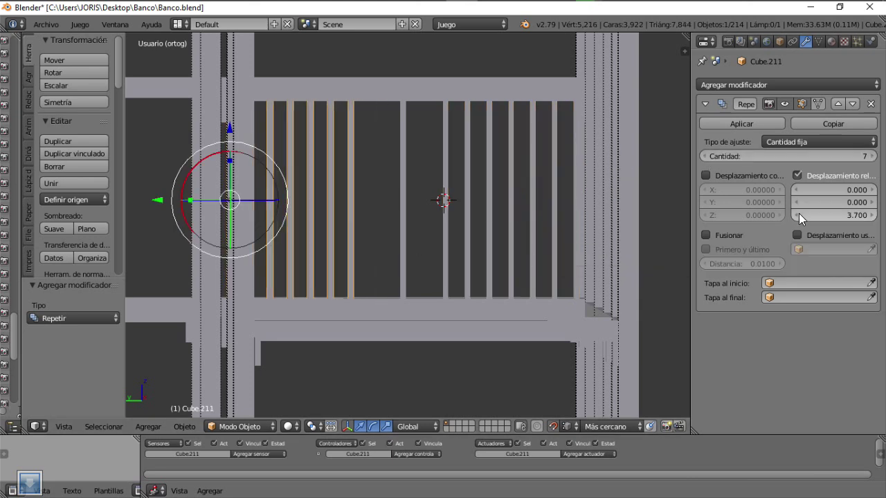
click(874, 156)
click(797, 212)
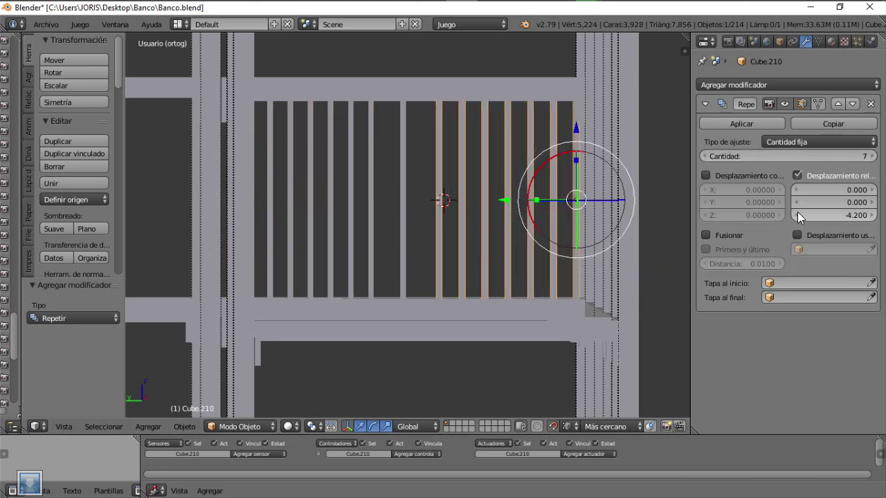
click(797, 212)
click(798, 212)
text(-3.700)
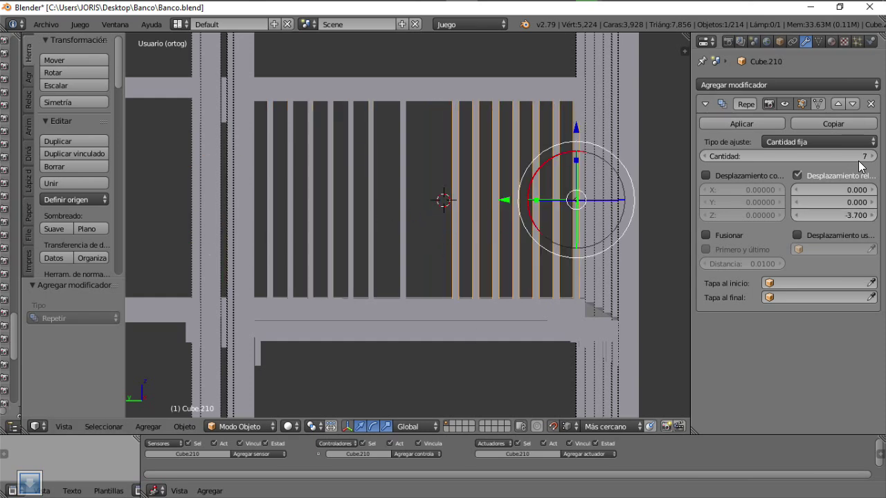
Select the Cube.209 railing piece and enter Edit Mode.
right_click(409, 277)
key(Tab)
scroll(411, 281, up, 5)
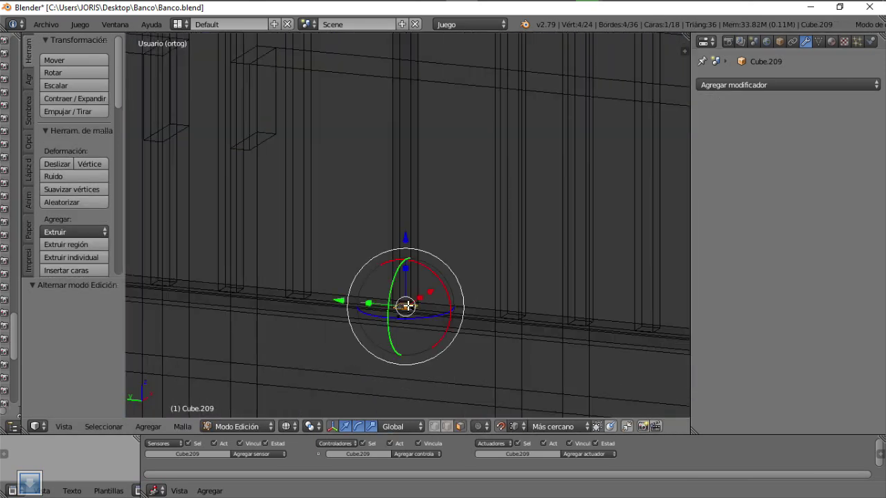
Rotate the duplicated bar in Cube.209 90 degrees about X.
scroll(408, 304, down, 3)
click(427, 99)
mouse_move(427, 98)
middle_down()
mouse_move(376, 208)
mouse_move(442, 201)
mouse_move(454, 219)
mouse_move(482, 212)
mouse_move(436, 194)
mouse_move(422, 258)
mouse_move(455, 220)
mouse_move(463, 249)
mouse_move(438, 271)
mouse_move(452, 235)
mouse_move(481, 228)
mouse_move(534, 134)
mouse_move(446, 110)
middle_up()
key(Tab)
key(Tab)
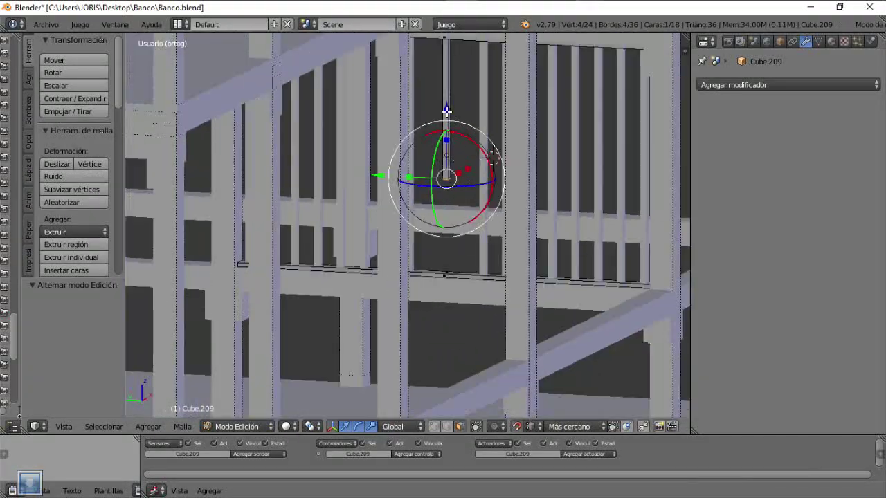
middle_drag(486, 161, 451, 142)
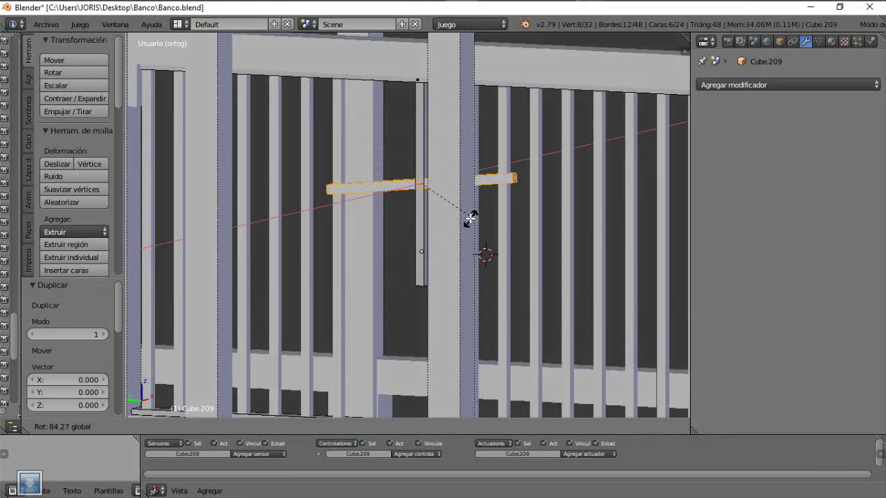
text(90)
key(Return)
Lower the crosspiece along Z and shift it along Y into place.
click(425, 266)
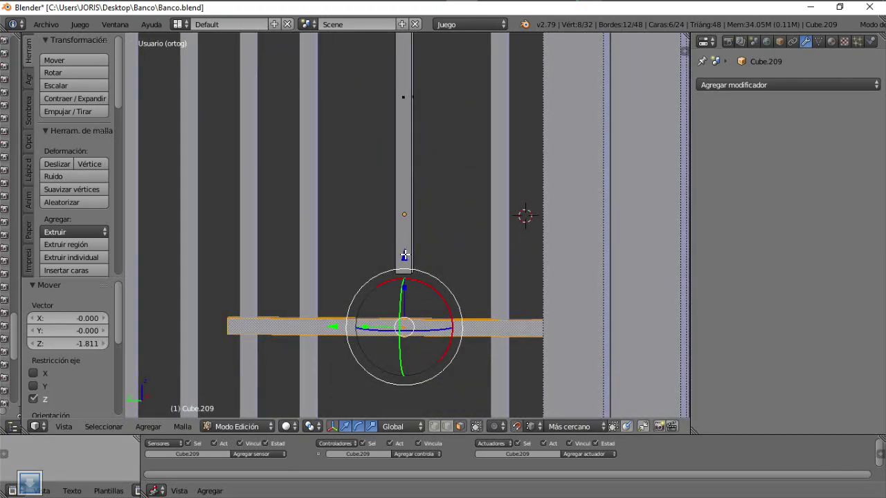
middle_drag(425, 267, 402, 296)
mouse_move(520, 283)
middle_down()
mouse_move(516, 301)
mouse_move(530, 237)
mouse_move(523, 218)
middle_up()
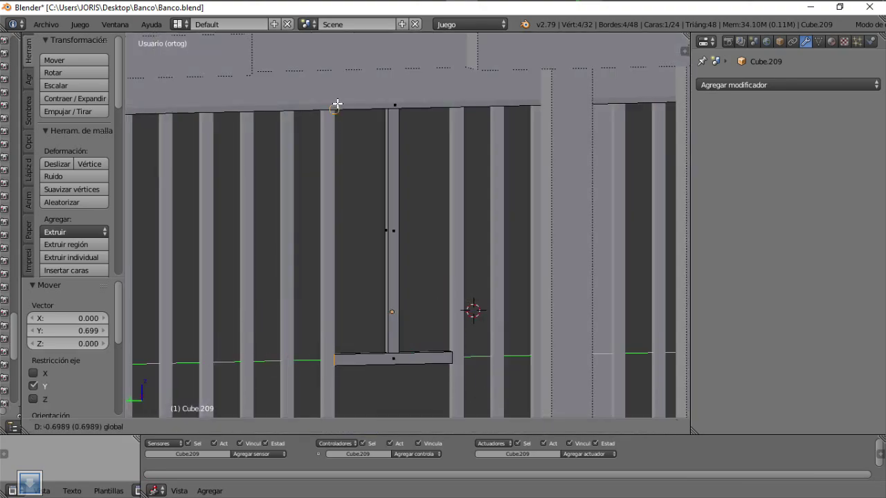
click(337, 104)
mouse_move(336, 104)
middle_down()
mouse_move(464, 316)
mouse_move(435, 261)
mouse_move(403, 290)
mouse_move(450, 286)
mouse_move(447, 196)
mouse_move(392, 190)
mouse_move(457, 229)
mouse_move(451, 242)
middle_up()
Slide an extra slat along Y beside the others, ending at -0.378.
key(Tab)
key(Tab)
scroll(402, 182, up, 2)
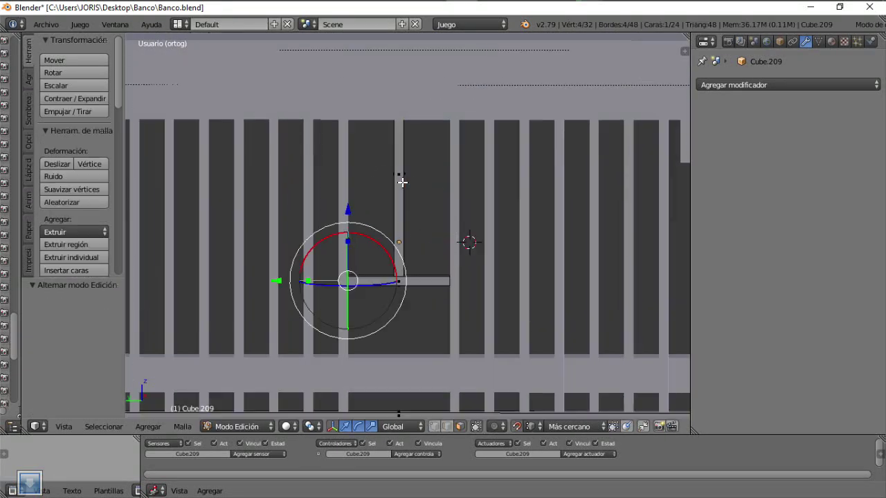
drag(402, 193, 440, 243)
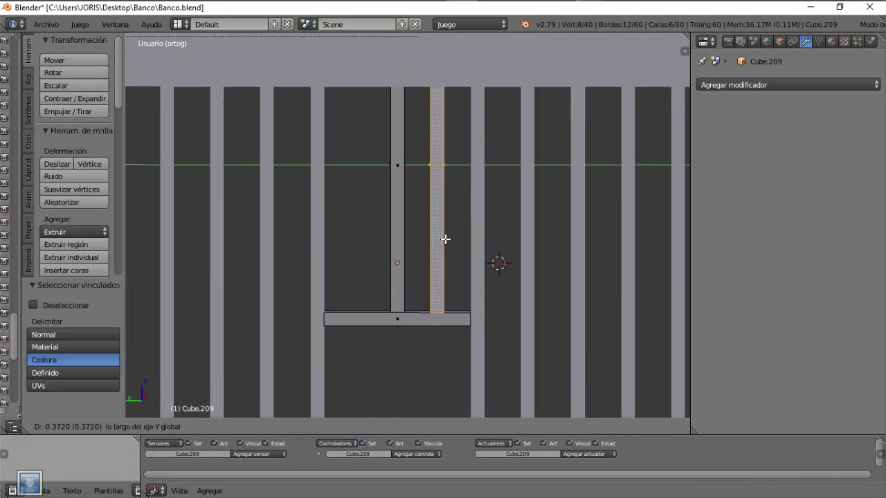
Confirm the slat's position, return to Object Mode and save the file.
click(372, 230)
key(Tab)
scroll(423, 291, down, 3)
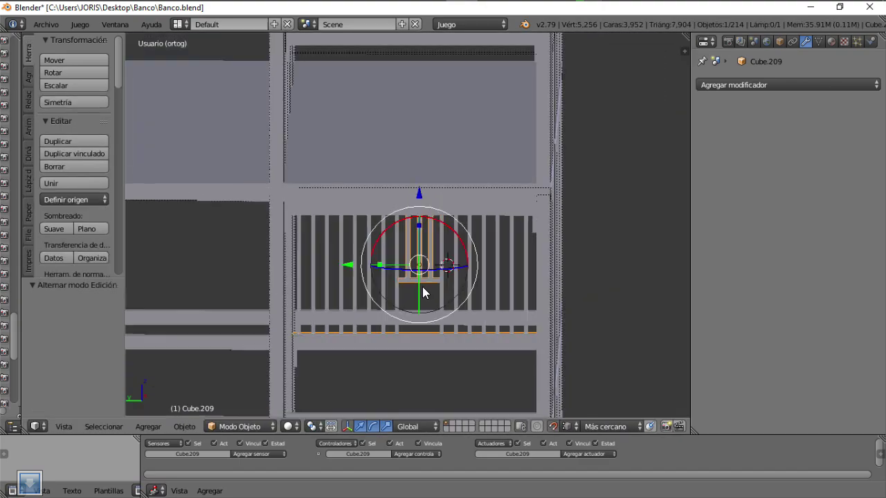
mouse_move(423, 291)
middle_down()
mouse_move(476, 283)
mouse_move(158, 290)
mouse_move(432, 277)
mouse_move(326, 316)
middle_up()
key(Tab)
key(Tab)
key(KP_1)
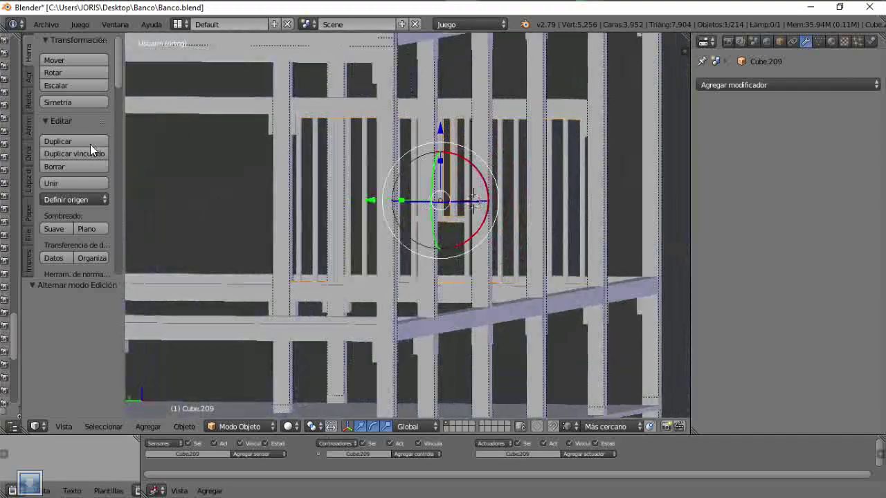
key(ctrl+s)
Select the baluster railing piece in front view.
scroll(416, 247, up, 2)
mouse_move(417, 248)
middle_down()
mouse_move(390, 254)
mouse_move(402, 259)
mouse_move(354, 152)
middle_up()
scroll(390, 254, down, 3)
right_click(354, 153)
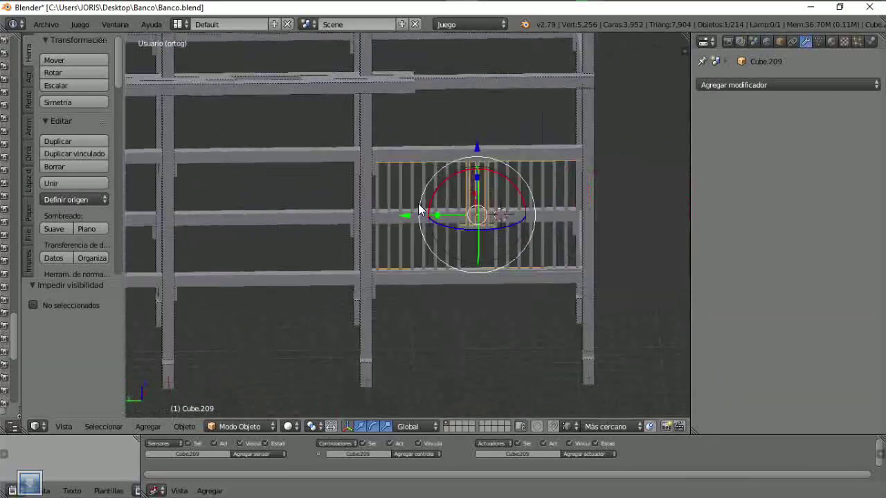
middle_drag(428, 209, 348, 255)
right_click(505, 308)
right_click(506, 308)
key(KP_1)
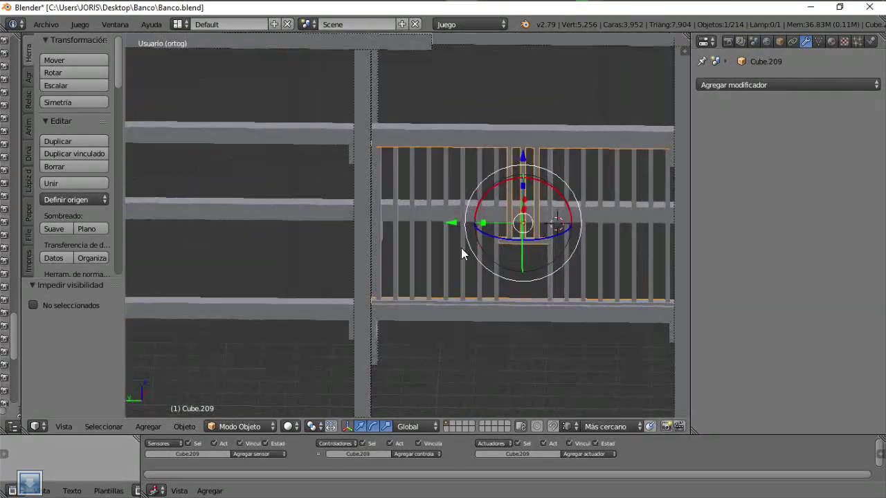
Move the copy along Y, switch to wireframe and snap the cursor to the lower bench bar.
scroll(480, 240, down, 2)
click(341, 244)
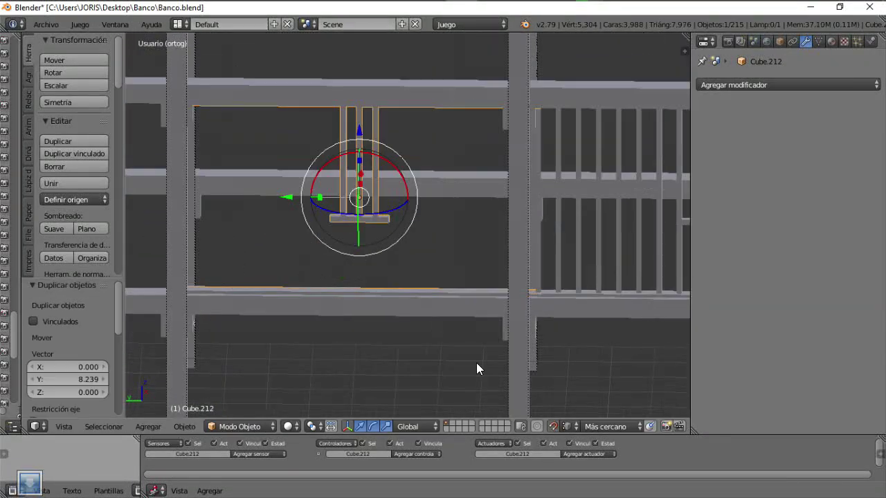
scroll(450, 228, up, 3)
key(z)
mouse_move(569, 165)
middle_down()
mouse_move(537, 233)
mouse_move(487, 212)
mouse_move(494, 220)
middle_up()
right_click(443, 111)
right_click(386, 311)
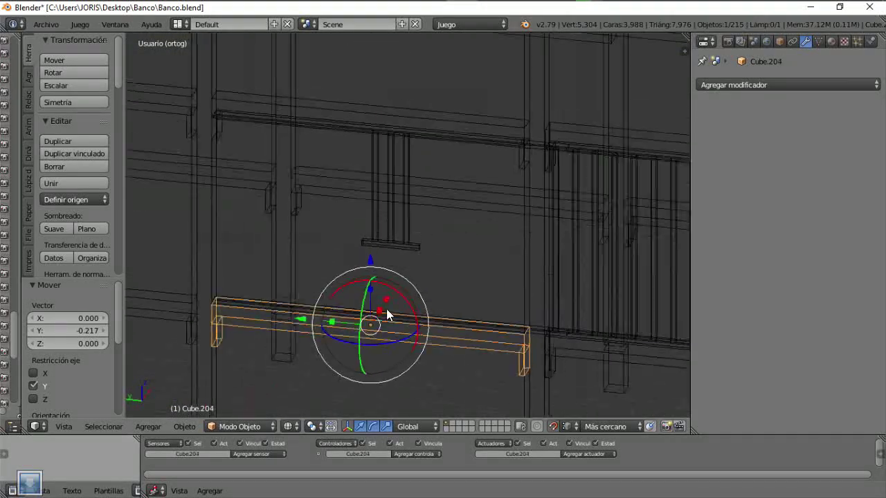
middle_drag(386, 312, 383, 282)
middle_drag(375, 333, 388, 291)
key(shift+s)
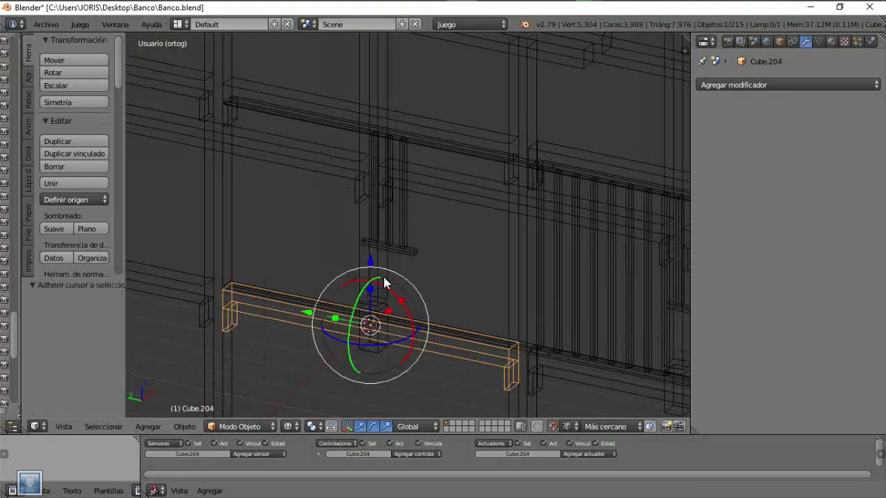
Select railing piece Cube.212 and enter its Edit Mode.
right_click(408, 250)
middle_drag(409, 251, 407, 253)
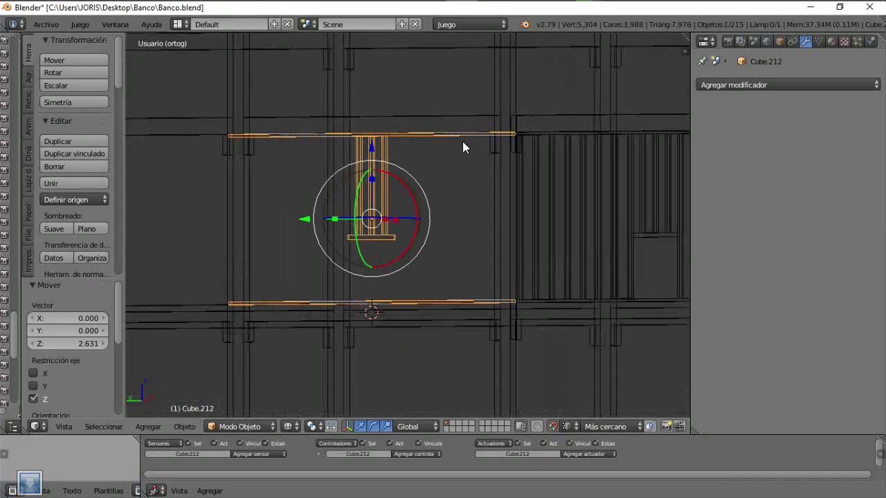
key(Tab)
scroll(229, 189, up, 2)
scroll(229, 189, up, 3)
Slide the bar's vertices back and forth along Y until they fit between the posts.
middle_drag(229, 189, 267, 180)
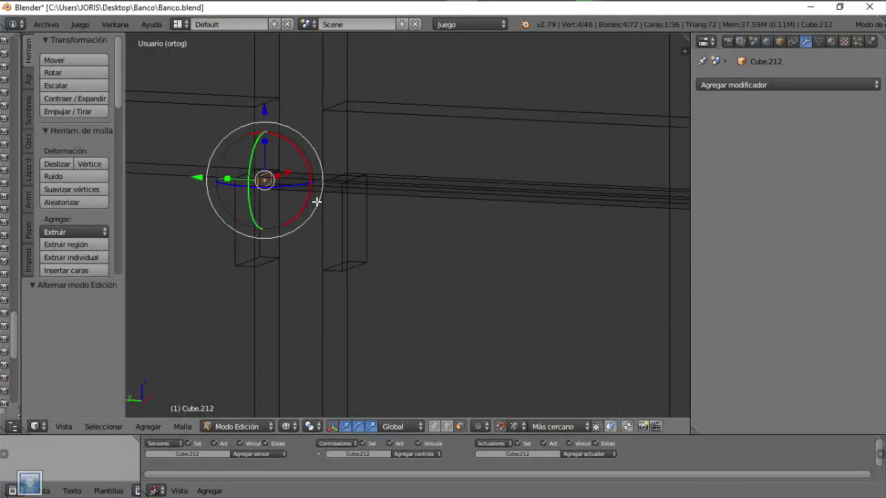
click(362, 192)
mouse_move(362, 192)
middle_down()
mouse_move(500, 265)
mouse_move(388, 249)
mouse_move(453, 283)
mouse_move(426, 263)
middle_up()
drag(426, 263, 436, 260)
middle_drag(436, 259, 457, 160)
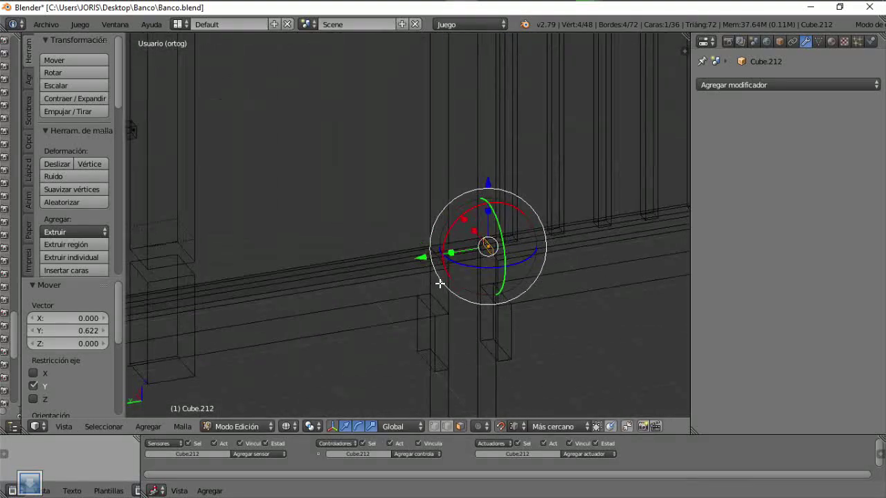
middle_drag(265, 292, 305, 261)
click(353, 295)
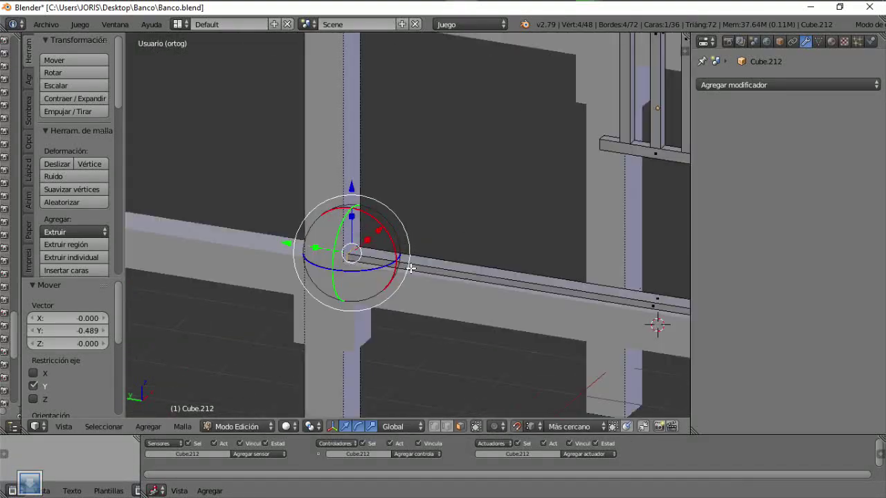
mouse_move(353, 295)
middle_down()
mouse_move(501, 239)
mouse_move(436, 257)
mouse_move(518, 291)
mouse_move(546, 292)
mouse_move(397, 252)
mouse_move(473, 266)
middle_up()
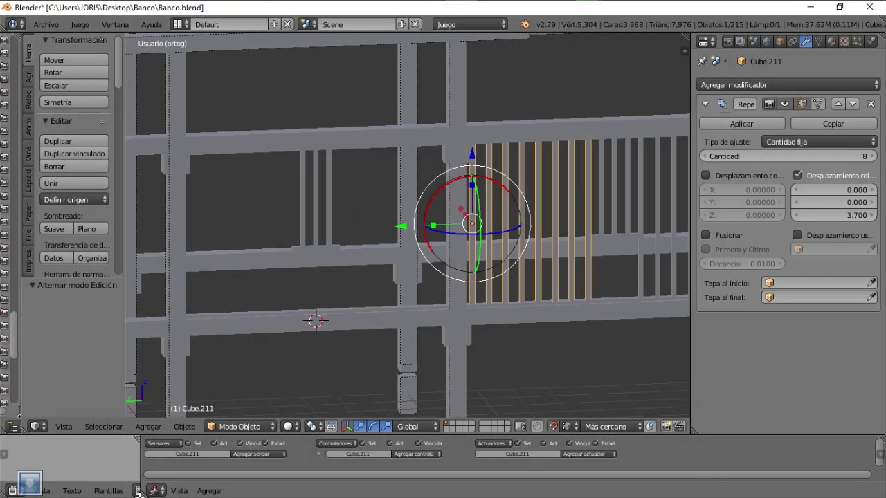
Duplicate the baluster array along Y and cut the copy's Array Count to 7.
key(shift+d)
key(y)
click(224, 305)
scroll(219, 242, up, 3)
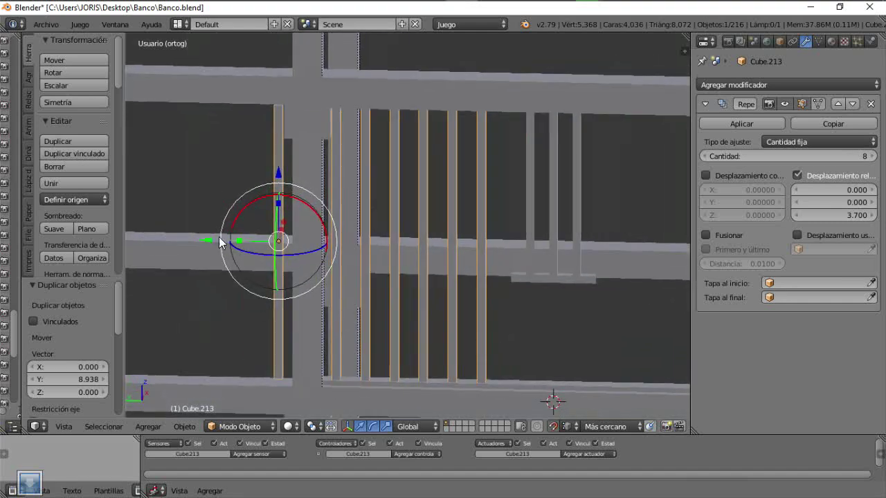
click(368, 227)
scroll(416, 263, down, 3)
mouse_move(416, 263)
middle_down()
mouse_move(451, 292)
mouse_move(640, 192)
mouse_move(439, 249)
middle_up()
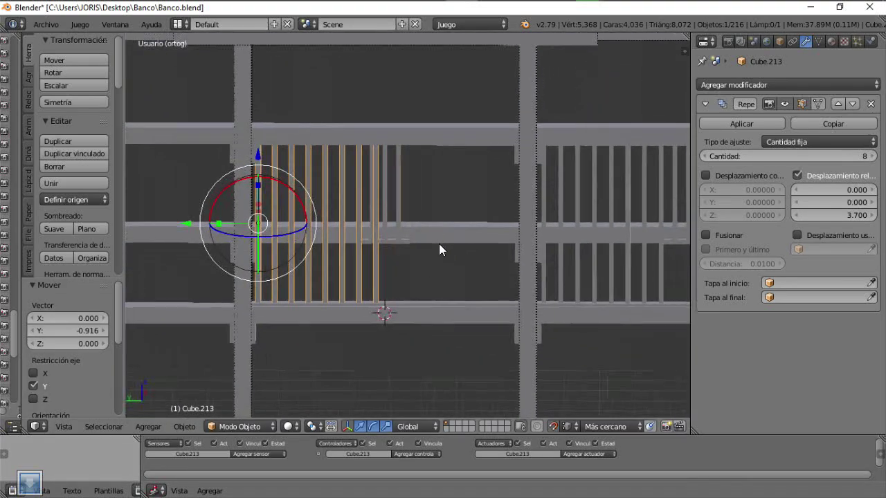
scroll(439, 249, up, 1)
click(704, 156)
scroll(396, 242, up, 3)
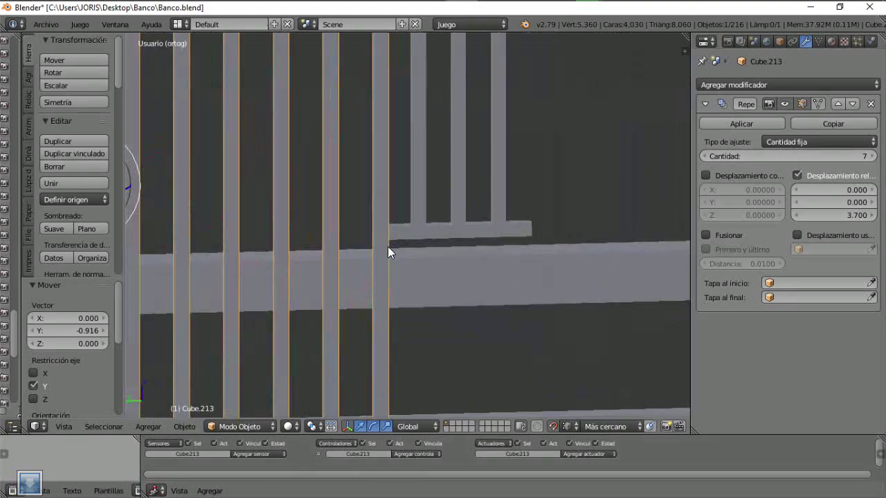
Check the bar alignment in front and right orthographic views using wireframe.
key(KP_1)
key(KP_3)
key(z)
shift+middle_drag(238, 251, 439, 284)
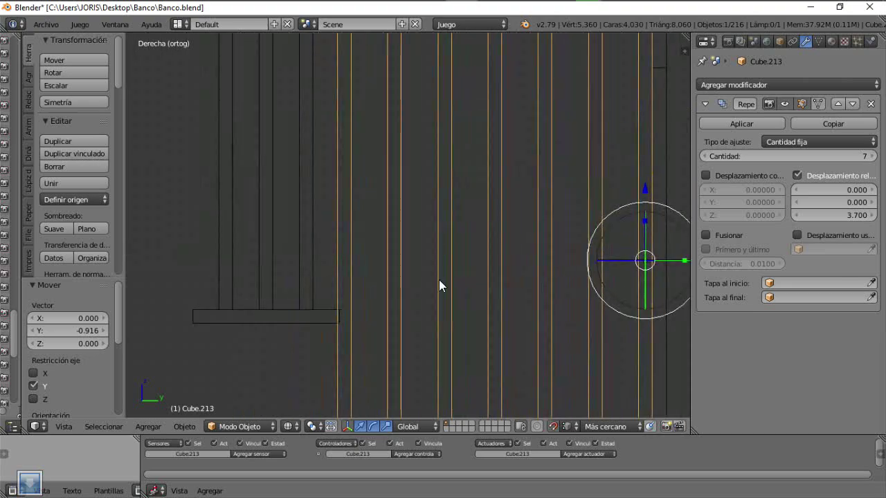
key(z)
mouse_move(361, 300)
middle_down()
mouse_move(625, 324)
mouse_move(501, 302)
mouse_move(445, 306)
mouse_move(447, 253)
mouse_move(406, 285)
mouse_move(591, 259)
middle_up()
Copy another 7-bar baluster array further along the railing, offset along Y.
right_click(591, 259)
click(369, 270)
scroll(369, 270, up, 2)
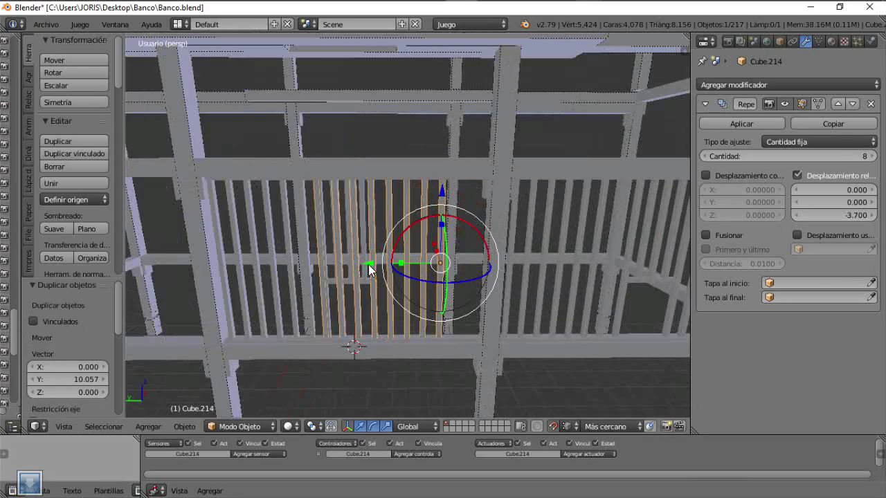
click(483, 191)
mouse_move(483, 191)
middle_down()
mouse_move(499, 243)
mouse_move(529, 270)
mouse_move(491, 314)
mouse_move(437, 301)
middle_up()
scroll(491, 315, down, 3)
scroll(396, 183, up, 4)
right_click(396, 183)
In Edit Mode, move the beam's selected geometry along Z.
key(Tab)
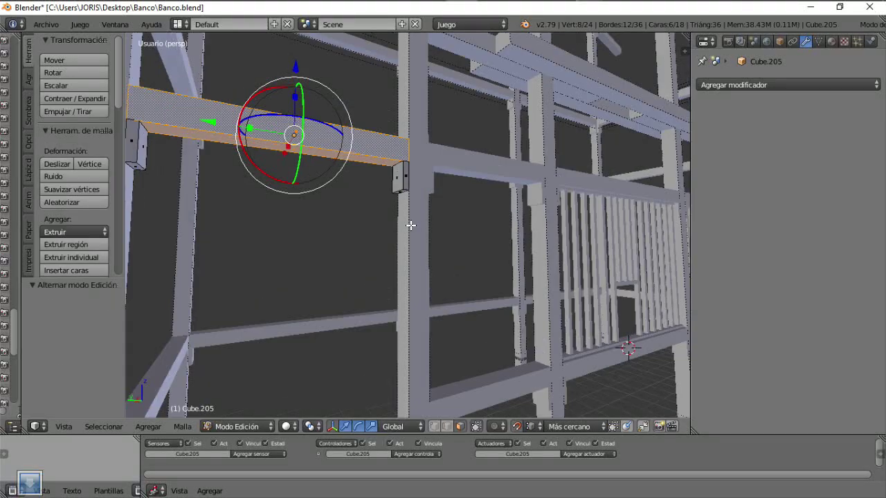
scroll(390, 191, down, 3)
middle_drag(391, 191, 426, 271)
scroll(426, 272, up, 2)
key(g)
key(z)
click(493, 237)
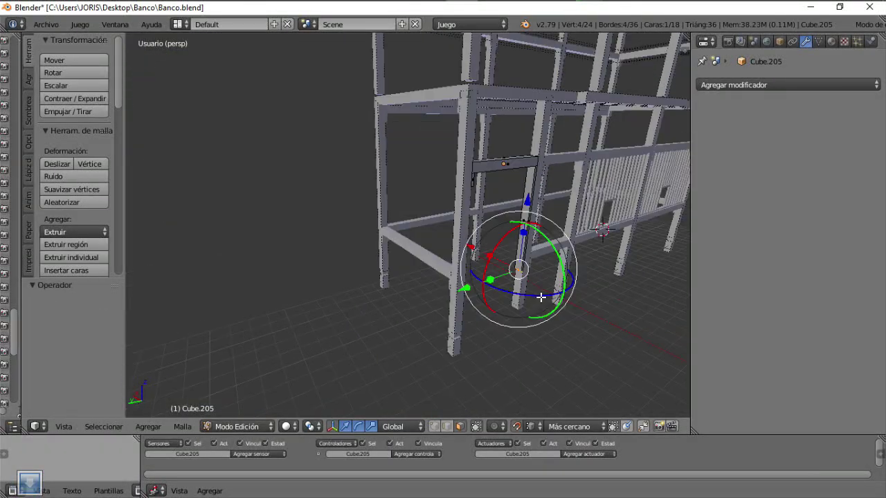
mouse_move(541, 297)
shift+middle_down()
mouse_move(516, 272)
mouse_move(523, 301)
shift+middle_up()
Unhide all hidden objects and select more beam geometry for editing.
key(alt+h)
scroll(530, 250, up, 3)
scroll(523, 304, down, 6)
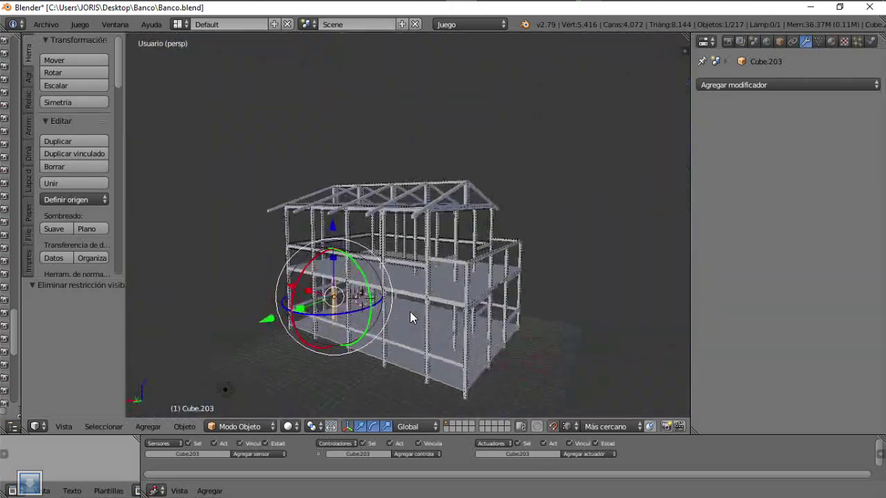
scroll(410, 311, up, 4)
scroll(445, 229, up, 3)
right_click(435, 236)
key(Tab)
Lower the selected beam geometry along Z toward the floor.
scroll(435, 236, down, 3)
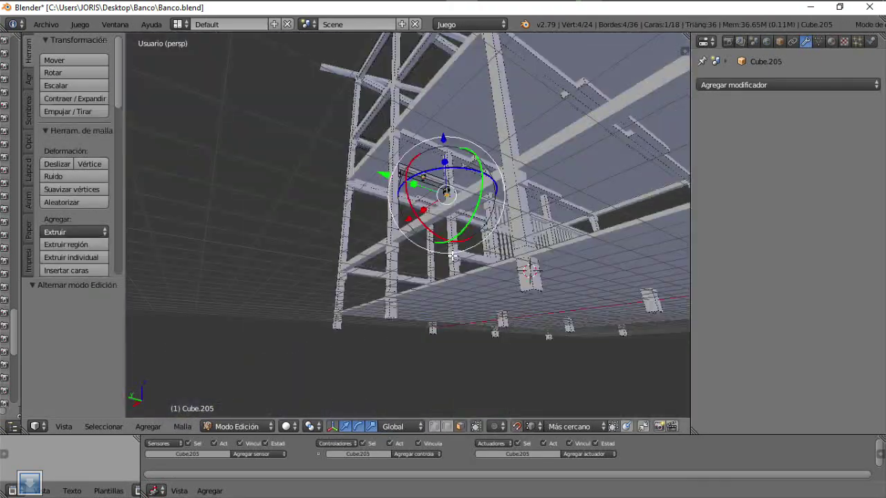
middle_drag(435, 236, 438, 278)
scroll(438, 277, up, 3)
click(423, 308)
middle_drag(423, 309, 346, 269)
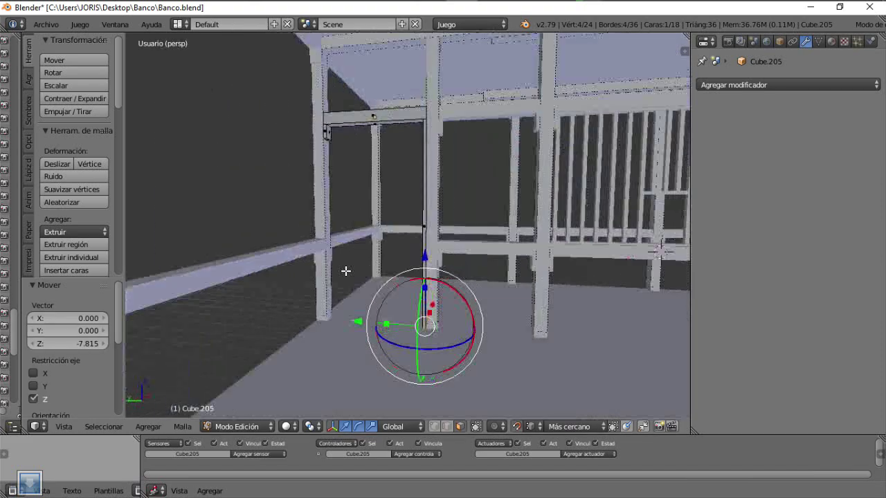
scroll(346, 269, up, 3)
mouse_move(351, 203)
middle_down()
mouse_move(350, 189)
mouse_move(381, 309)
middle_up()
scroll(381, 308, up, 3)
Move the selection along Z once more and return to Object Mode.
key(g)
key(z)
click(354, 340)
mouse_move(353, 339)
middle_down()
mouse_move(362, 346)
mouse_move(358, 293)
mouse_move(434, 316)
mouse_move(445, 236)
mouse_move(381, 242)
mouse_move(623, 257)
mouse_move(340, 233)
mouse_move(435, 307)
middle_up()
key(Tab)
Save the file with File > Guardar.
click(46, 25)
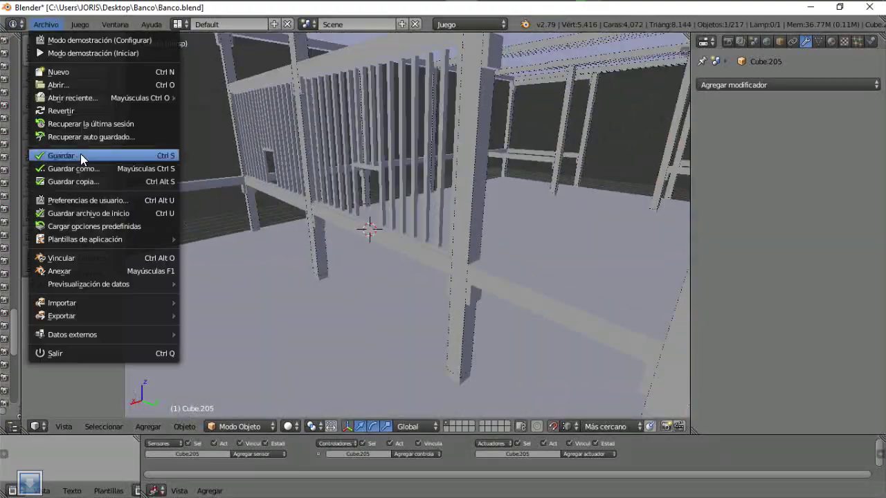
click(80, 154)
mouse_move(80, 154)
middle_down()
mouse_move(304, 198)
mouse_move(403, 202)
mouse_move(497, 262)
mouse_move(458, 251)
mouse_move(401, 256)
mouse_move(465, 263)
mouse_move(492, 252)
mouse_move(420, 254)
mouse_move(468, 261)
mouse_move(443, 254)
middle_up()
right_click(403, 202)
Duplicate a pillar and shorten the copy by dragging its top down.
right_click(458, 251)
key(shift+d)
key(z)
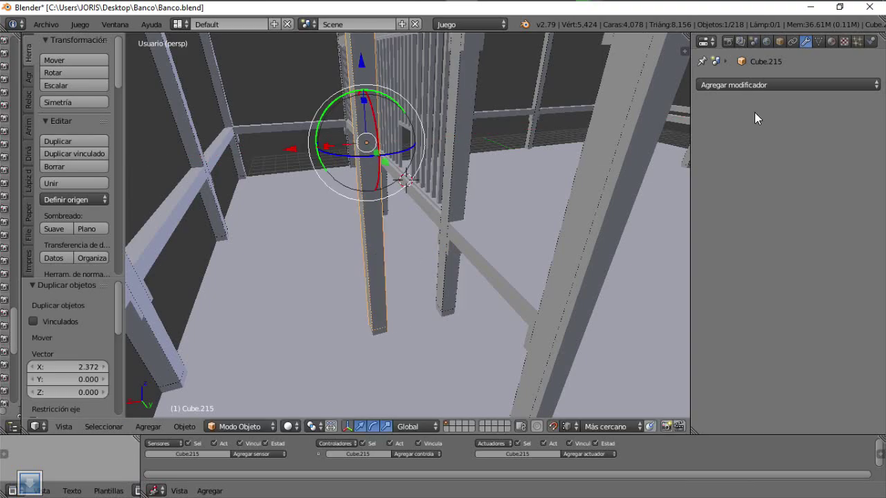
mouse_move(755, 118)
middle_down()
mouse_move(401, 177)
mouse_move(376, 165)
mouse_move(406, 185)
middle_up()
scroll(376, 165, down, 5)
scroll(418, 159, up, 5)
drag(398, 71, 401, 270)
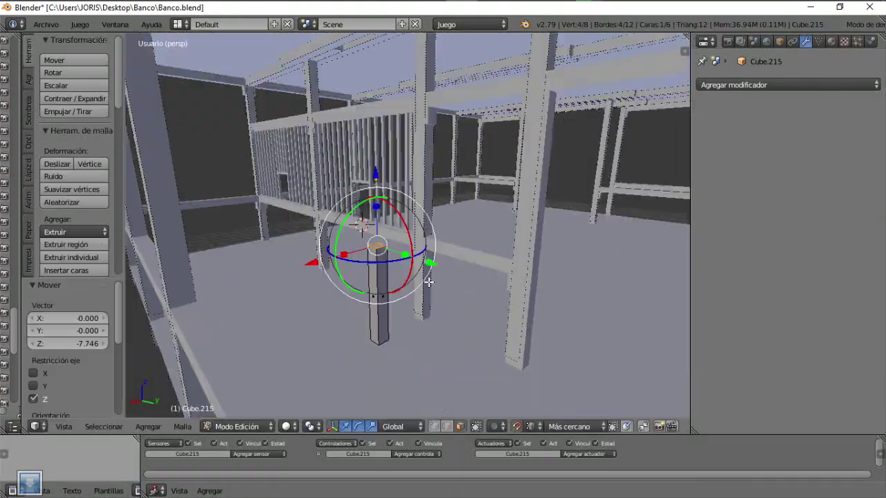
mouse_move(400, 270)
middle_down()
mouse_move(405, 263)
mouse_move(395, 277)
mouse_move(418, 254)
middle_up()
key(Tab)
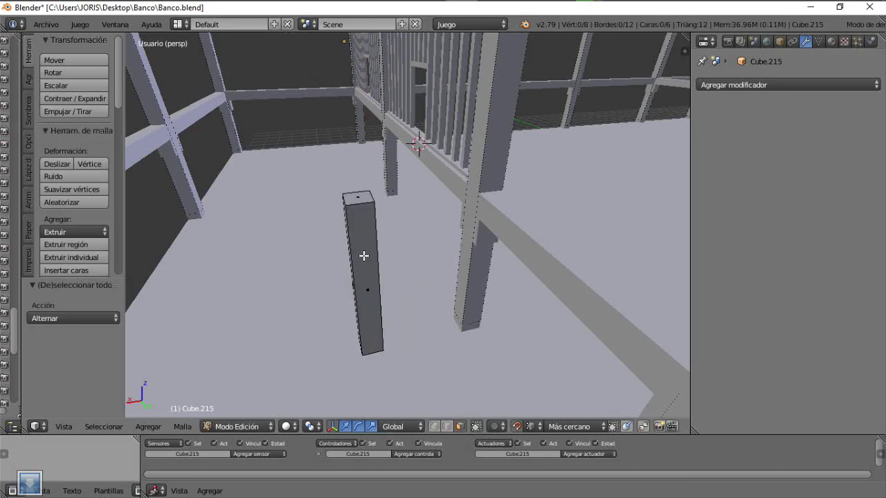
Snap the 3D cursor to the post and move the post along X beside the railing.
key(a)
key(shift+s)
click(344, 305)
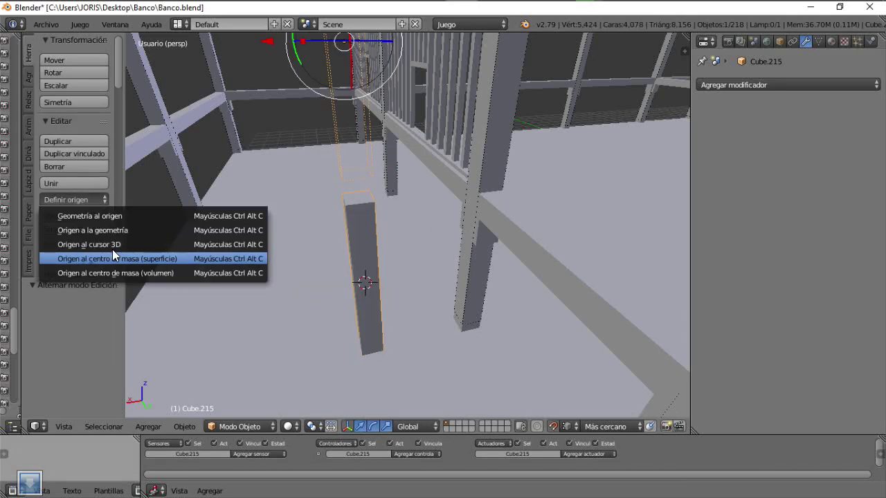
click(356, 304)
mouse_move(355, 305)
middle_down()
mouse_move(483, 231)
mouse_move(414, 247)
middle_up()
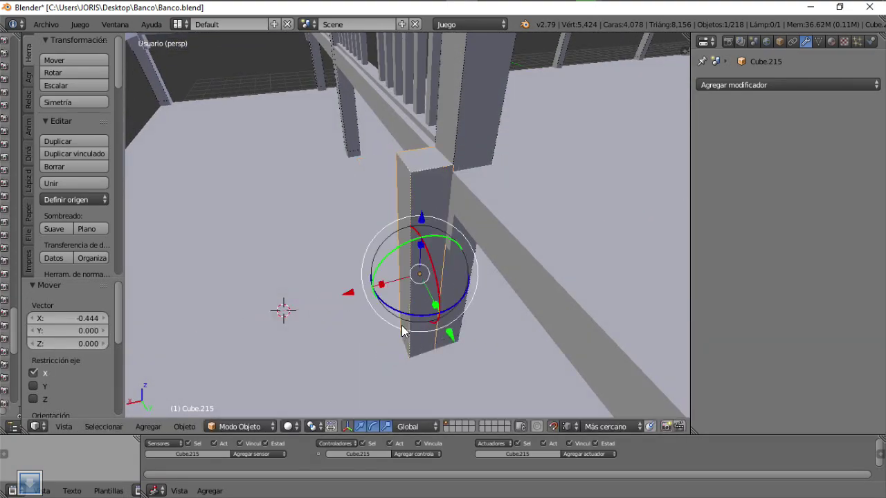
mouse_move(404, 331)
middle_down()
mouse_move(530, 372)
mouse_move(385, 288)
mouse_move(345, 289)
mouse_move(589, 293)
mouse_move(508, 258)
middle_up()
click(319, 291)
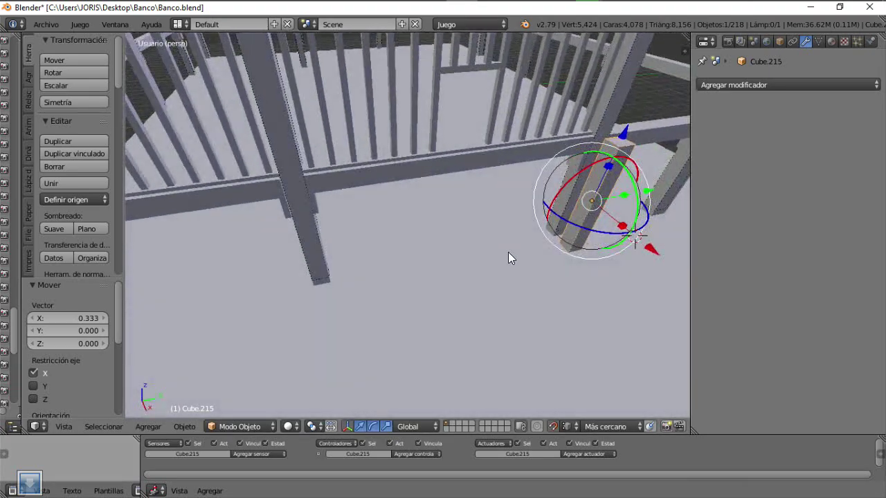
Place two copies of the post along Y, the last at -8.978.
click(315, 214)
mouse_move(315, 215)
middle_down()
mouse_move(517, 184)
mouse_move(536, 219)
middle_up()
click(209, 166)
mouse_move(209, 167)
middle_down()
mouse_move(404, 130)
mouse_move(350, 195)
mouse_move(365, 137)
middle_up()
mouse_move(340, 83)
middle_down()
mouse_move(435, 113)
mouse_move(342, 79)
mouse_move(374, 125)
mouse_move(342, 224)
mouse_move(378, 235)
mouse_move(353, 252)
middle_up()
Lower the post's top face 0.553 along Z and snap the 3D cursor to it.
click(342, 79)
key(g)
key(z)
click(386, 142)
key(Tab)
key(shift+s)
click(364, 274)
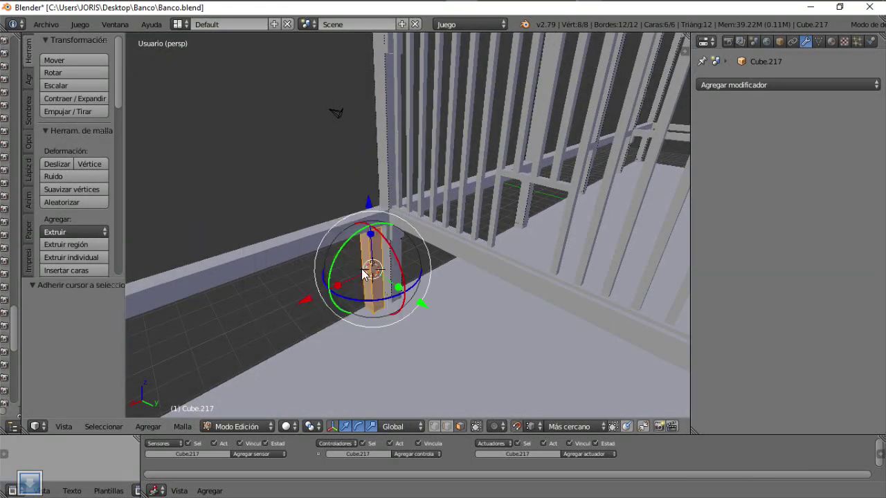
mouse_move(289, 270)
middle_down()
mouse_move(368, 276)
mouse_move(365, 192)
mouse_move(451, 212)
mouse_move(336, 185)
mouse_move(303, 228)
mouse_move(200, 168)
mouse_move(362, 160)
middle_up()
right_click(421, 216)
right_click(336, 185)
Remove the Array modifier from the copied floor board, leaving a single plank.
key(Tab)
scroll(515, 221, up, 3)
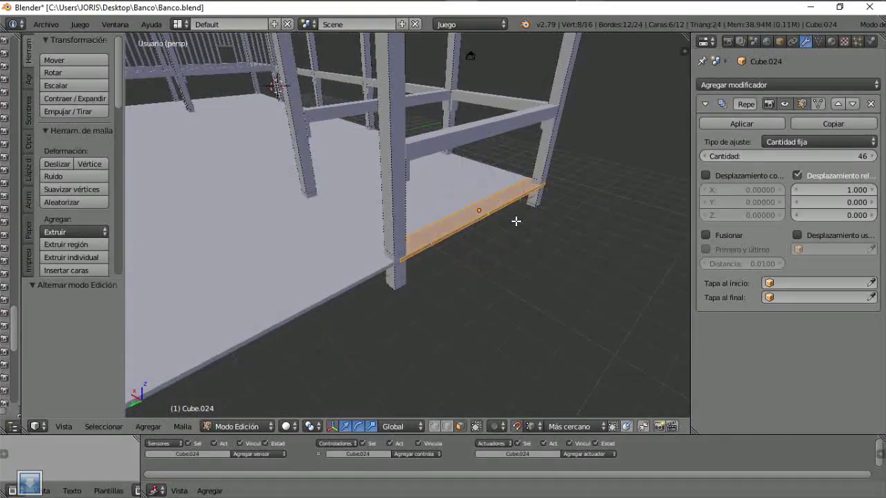
click(871, 103)
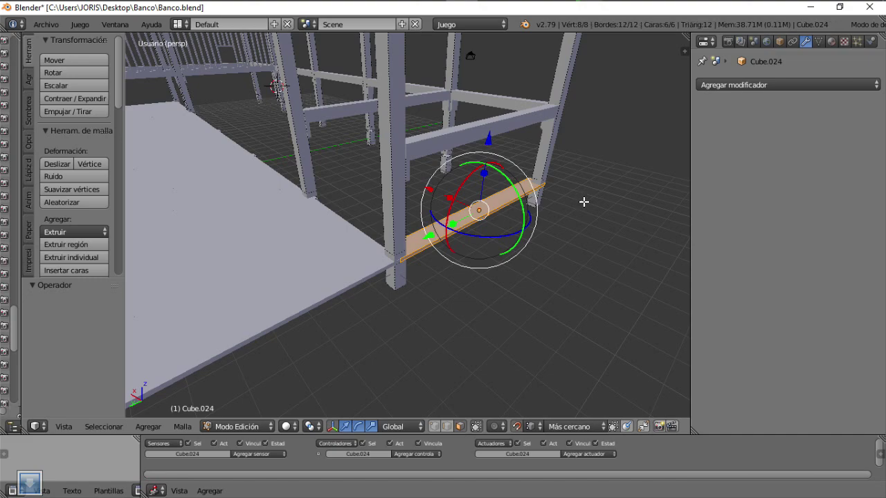
click(239, 411)
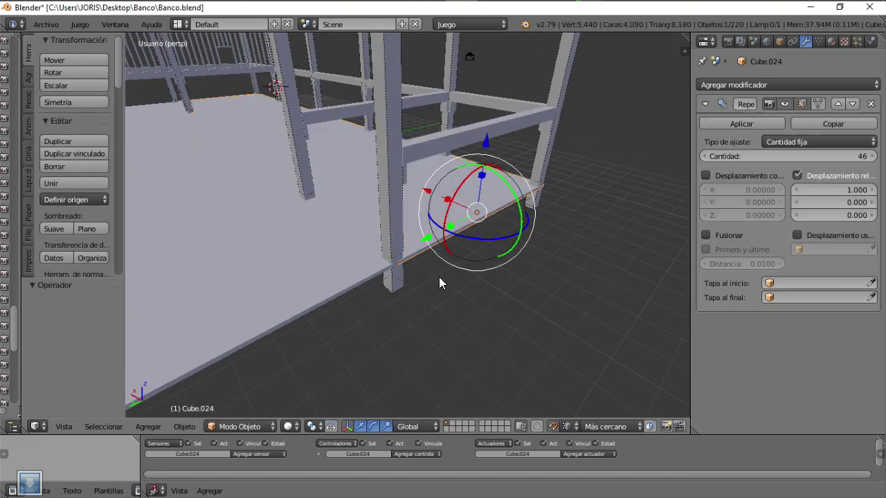
mouse_move(438, 277)
middle_down()
mouse_move(459, 300)
mouse_move(483, 227)
middle_up()
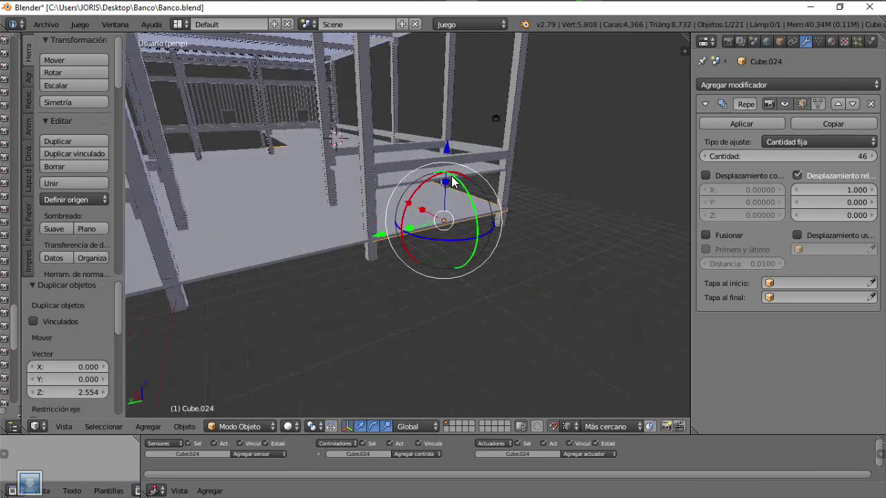
click(871, 104)
middle_drag(485, 256, 497, 207)
Move the plank 31.427 along X and raise it 1.134 along Z onto the bench posts.
click(305, 180)
mouse_move(305, 180)
middle_down()
mouse_move(411, 196)
mouse_move(381, 149)
mouse_move(451, 207)
mouse_move(347, 198)
mouse_move(352, 202)
middle_up()
key(g)
key(z)
click(378, 140)
Reposition the bench plank and lower it along Z onto the legs.
key(g)
key(x)
click(306, 228)
middle_drag(306, 228, 363, 166)
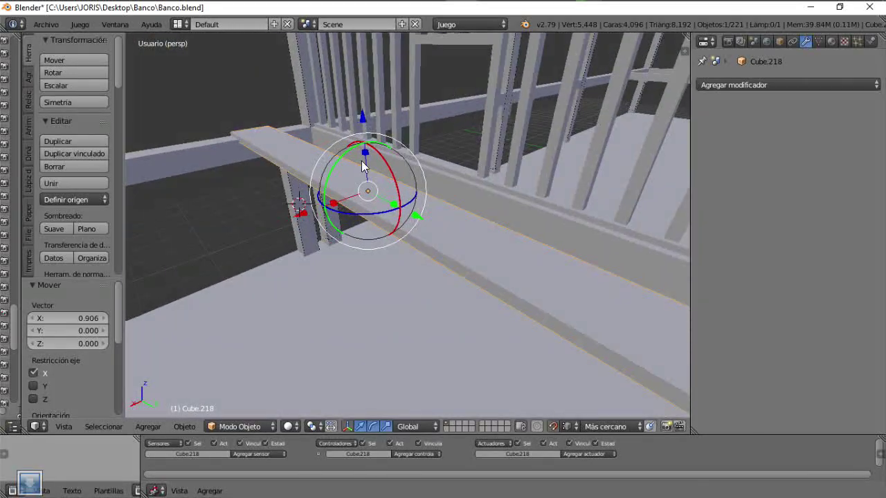
click(309, 130)
key(g)
key(z)
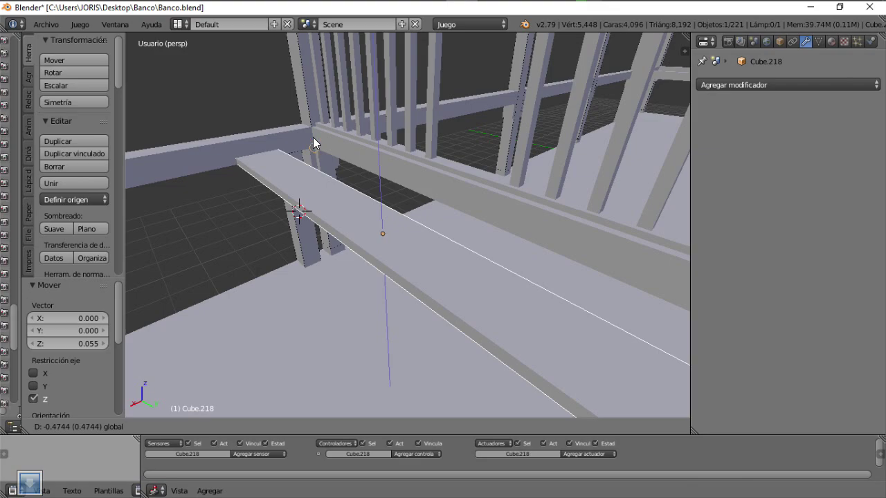
click(316, 142)
middle_drag(315, 142, 331, 217)
Adjust the plank's X position and fine-tune its height along Z.
key(g)
key(x)
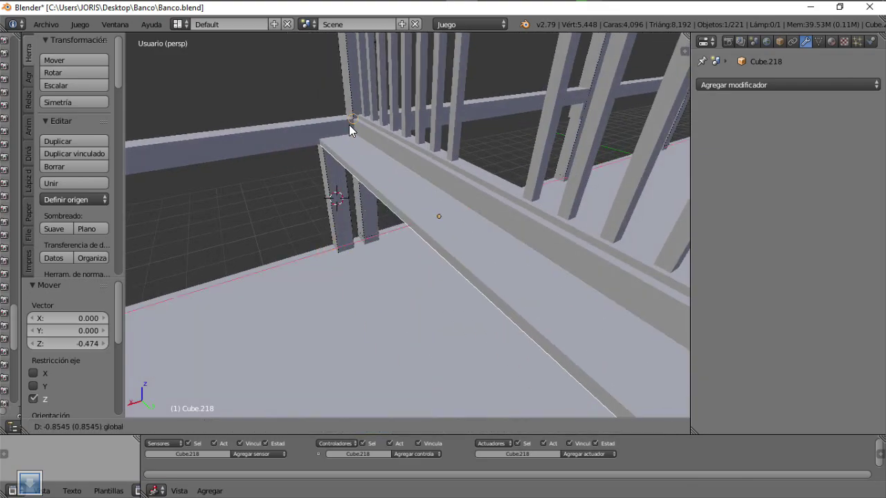
click(349, 124)
mouse_move(349, 124)
middle_down()
mouse_move(554, 187)
mouse_move(490, 182)
mouse_move(508, 178)
mouse_move(509, 237)
mouse_move(359, 265)
mouse_move(378, 261)
mouse_move(375, 286)
mouse_move(485, 313)
mouse_move(302, 149)
mouse_move(238, 229)
middle_up()
key(g)
key(z)
click(302, 149)
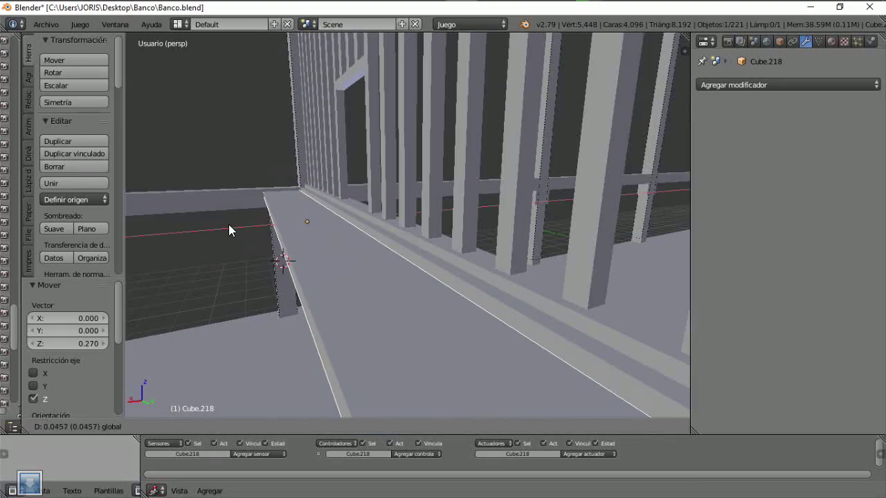
click(302, 183)
mouse_move(302, 184)
middle_down()
mouse_move(328, 233)
mouse_move(484, 266)
mouse_move(368, 340)
mouse_move(475, 250)
mouse_move(468, 217)
mouse_move(506, 274)
mouse_move(518, 271)
mouse_move(468, 249)
mouse_move(496, 243)
mouse_move(485, 268)
mouse_move(182, 326)
mouse_move(311, 352)
mouse_move(508, 326)
middle_up()
Lower the support post's top face in Edit Mode.
right_click(472, 246)
key(Tab)
right_click(496, 242)
click(478, 253)
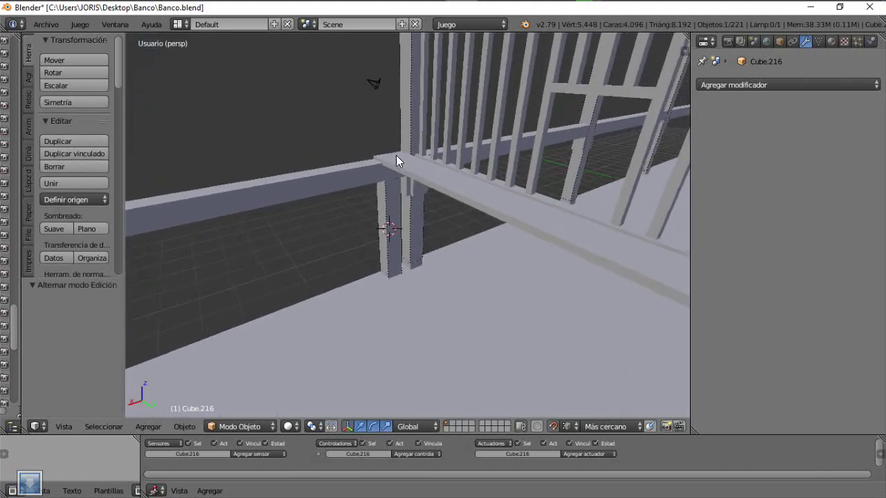
Stretch the plank's end face 0.474 along Y and lower the whole board 0.080 along Z.
right_click(407, 165)
mouse_move(407, 164)
middle_down()
mouse_move(385, 127)
mouse_move(495, 166)
mouse_move(380, 325)
mouse_move(598, 293)
mouse_move(253, 263)
mouse_move(312, 205)
mouse_move(413, 198)
mouse_move(372, 250)
mouse_move(288, 212)
middle_up()
key(Tab)
right_click(277, 332)
mouse_move(277, 332)
middle_down()
mouse_move(340, 305)
mouse_move(352, 347)
mouse_move(249, 312)
mouse_move(326, 297)
mouse_move(444, 305)
mouse_move(444, 207)
middle_up()
click(357, 319)
key(Tab)
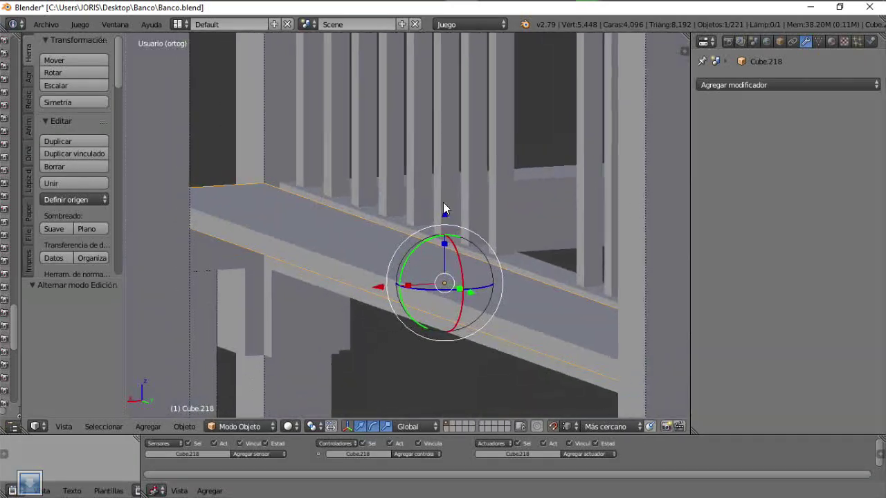
click(270, 220)
mouse_move(270, 220)
middle_down()
mouse_move(332, 261)
mouse_move(554, 257)
mouse_move(471, 225)
middle_up()
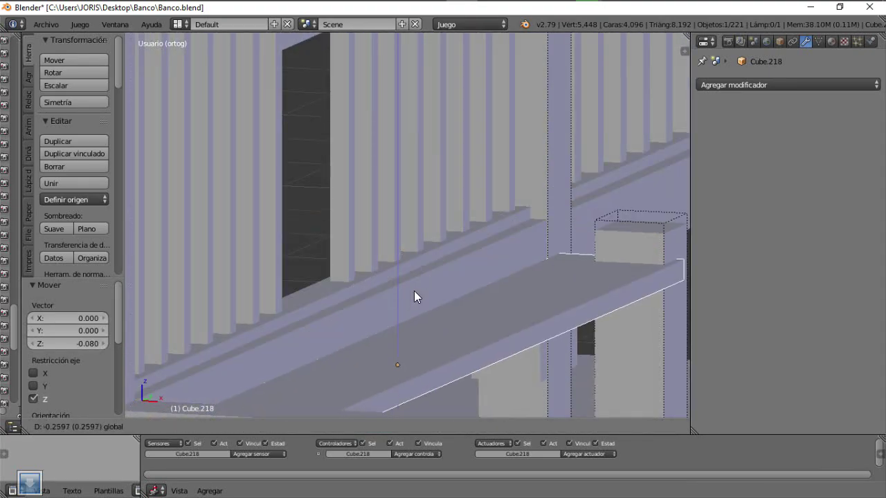
Finish the plank's vertical placement and raise its mesh along Z in Edit Mode.
click(414, 290)
key(Tab)
key(g)
key(z)
click(540, 228)
mouse_move(540, 227)
middle_down()
mouse_move(299, 258)
mouse_move(416, 267)
mouse_move(478, 307)
mouse_move(439, 272)
middle_up()
key(Tab)
Lower the post's top face along Z to meet the plank.
key(Tab)
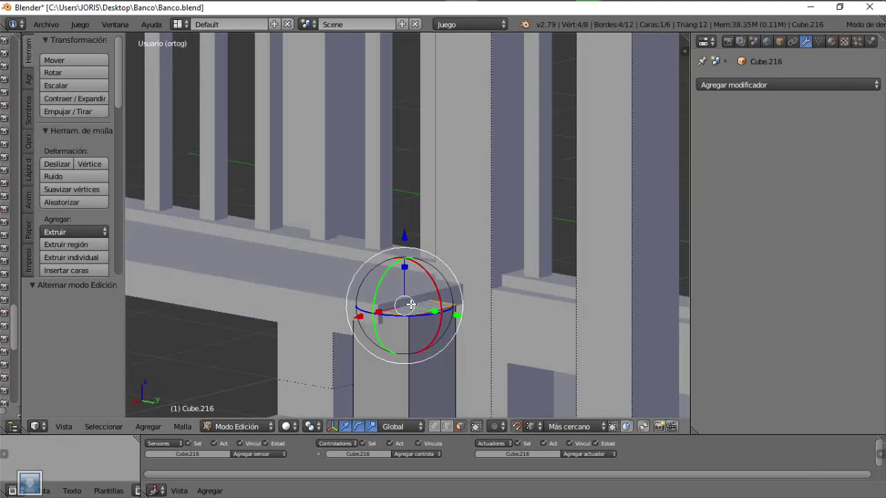
key(g)
key(z)
click(376, 326)
mouse_move(376, 326)
middle_down()
mouse_move(357, 296)
mouse_move(524, 272)
mouse_move(504, 240)
mouse_move(291, 242)
mouse_move(297, 267)
mouse_move(476, 259)
mouse_move(407, 261)
middle_up()
key(Tab)
key(Tab)
key(Tab)
Duplicate the bench plank and shift the copy along Y to the next posts.
key(shift+d)
click(606, 224)
mouse_move(606, 224)
middle_down()
mouse_move(326, 231)
mouse_move(634, 293)
middle_up()
key(g)
key(y)
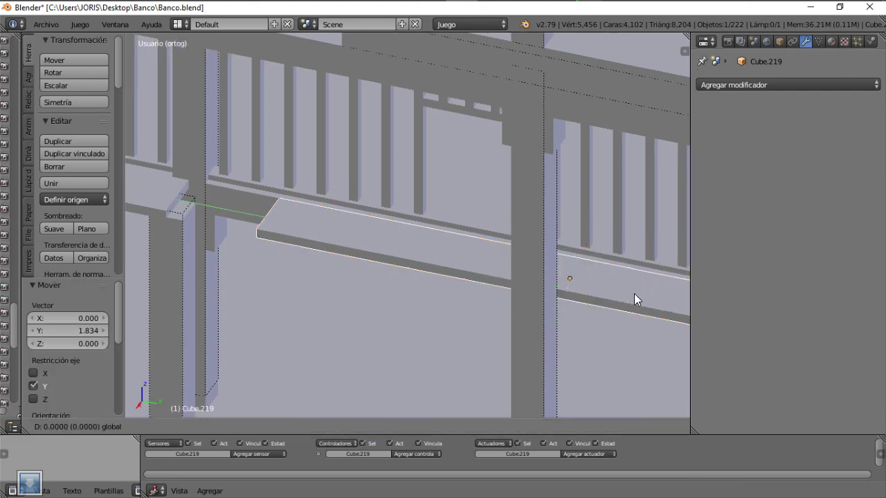
click(170, 219)
mouse_move(170, 218)
middle_down()
mouse_move(263, 254)
mouse_move(288, 248)
mouse_move(435, 303)
mouse_move(493, 280)
mouse_move(429, 297)
middle_up()
Lower column Cube.215's top face to sit beneath the new plank.
right_click(429, 297)
key(Tab)
middle_drag(504, 207, 422, 202)
right_click(422, 202)
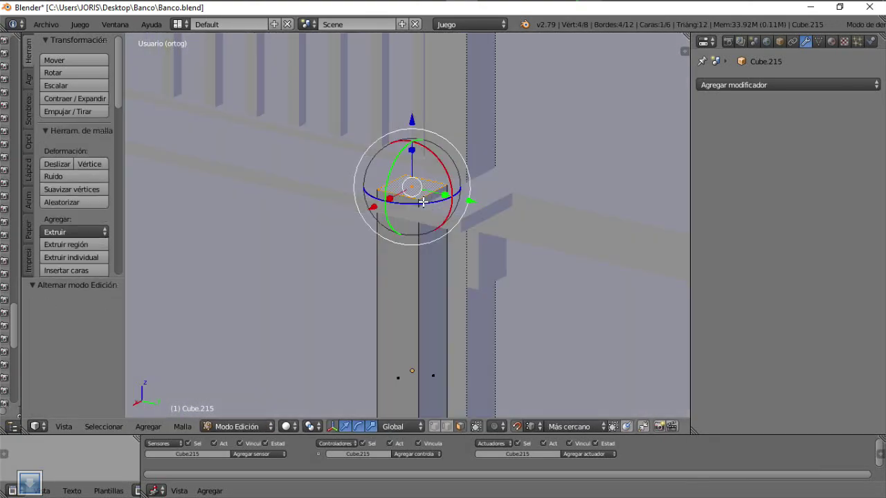
click(459, 232)
mouse_move(459, 232)
middle_down()
mouse_move(489, 231)
mouse_move(457, 221)
mouse_move(429, 228)
mouse_move(408, 184)
middle_up()
scroll(429, 228, down, 2)
key(Tab)
key(Tab)
Set the plank's origin to the 3D cursor and copy it down to the lower storey.
click(112, 199)
click(90, 234)
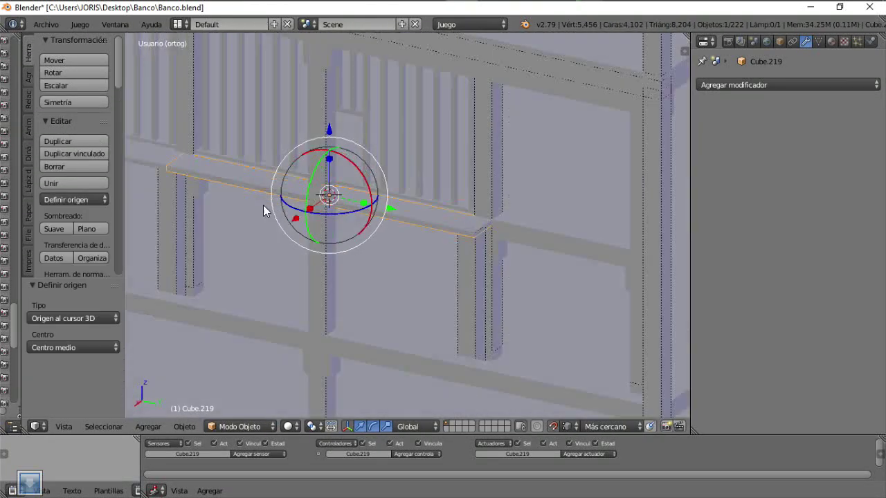
mouse_move(263, 209)
middle_down()
mouse_move(245, 200)
mouse_move(405, 220)
middle_up()
key(shift+d)
key(z)
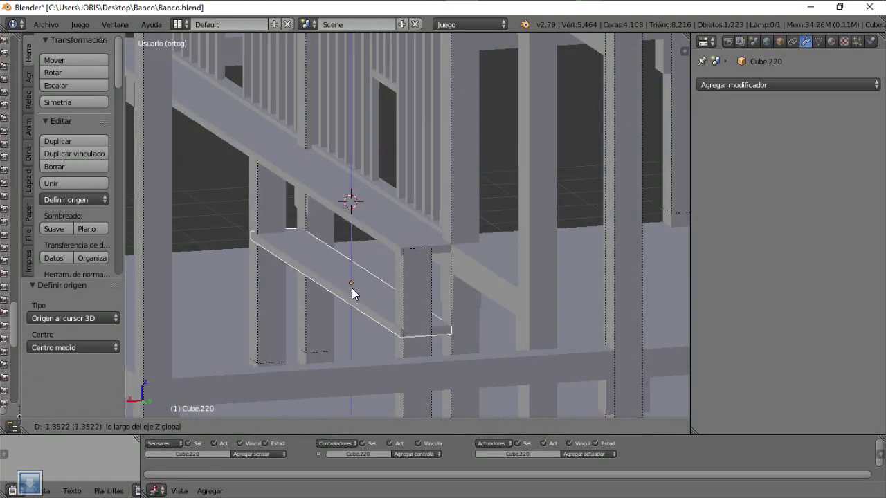
click(353, 293)
mouse_move(534, 293)
middle_down()
mouse_move(500, 238)
mouse_move(476, 286)
mouse_move(471, 235)
middle_up()
key(Tab)
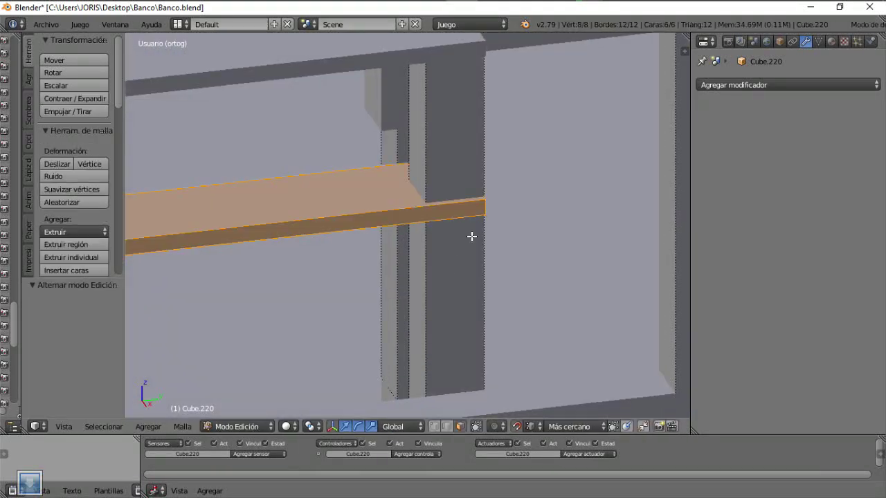
right_click(471, 293)
mouse_move(471, 293)
middle_down()
mouse_move(478, 321)
mouse_move(491, 220)
mouse_move(328, 252)
mouse_move(342, 325)
mouse_move(439, 275)
mouse_move(339, 151)
mouse_move(372, 207)
mouse_move(497, 257)
mouse_move(485, 222)
middle_up()
key(Tab)
Move the vertical post's top face along Z to its new height.
right_click(439, 275)
right_click(497, 258)
key(Tab)
key(g)
key(z)
click(457, 279)
mouse_move(457, 280)
middle_down()
mouse_move(472, 203)
mouse_move(529, 275)
middle_up()
key(Tab)
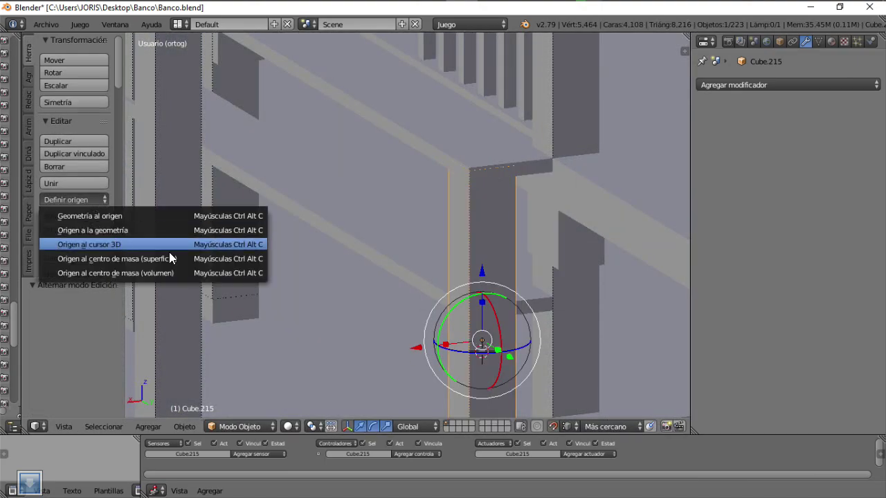
Set the origin to the 3D cursor and move the lower plank's end face -0.474 along Y.
click(171, 246)
mouse_move(171, 258)
middle_down()
mouse_move(534, 267)
mouse_move(418, 205)
mouse_move(293, 243)
middle_up()
right_click(587, 254)
key(Tab)
click(505, 245)
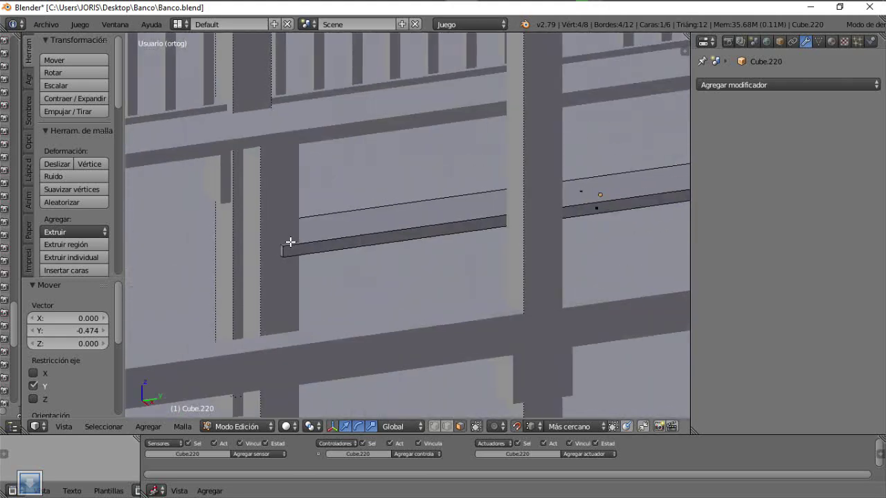
scroll(320, 248, up, 4)
scroll(288, 219, down, 3)
key(Tab)
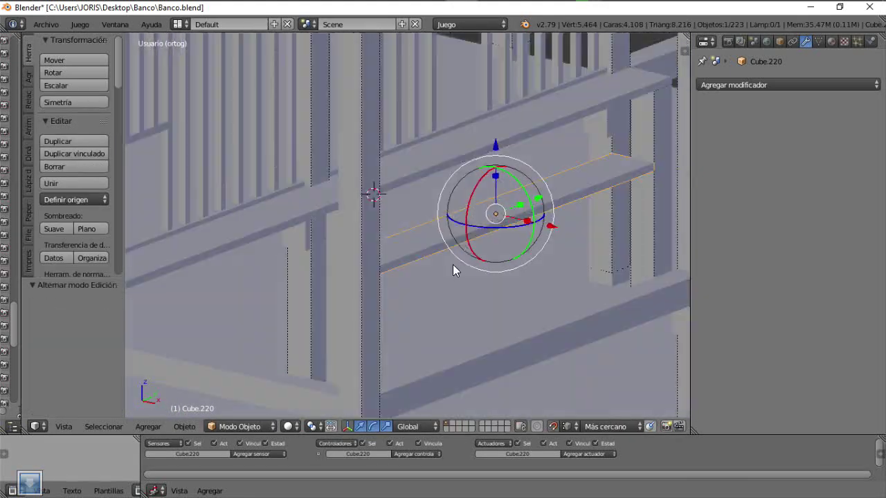
key(Tab)
middle_drag(453, 265, 529, 240)
Duplicate the lower plank along Y to place a copy further along the wall.
mouse_move(404, 269)
middle_down()
mouse_move(546, 232)
mouse_move(485, 225)
middle_up()
key(shift+d)
key(y)
click(241, 151)
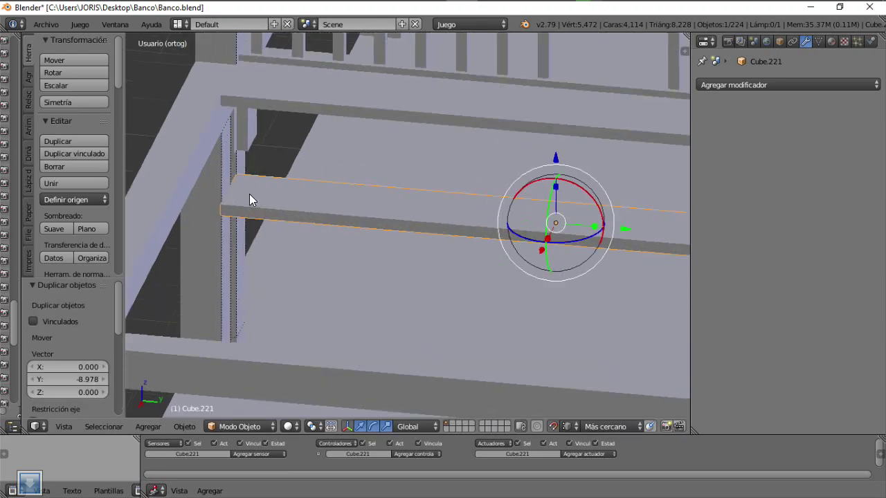
middle_drag(249, 194, 353, 252)
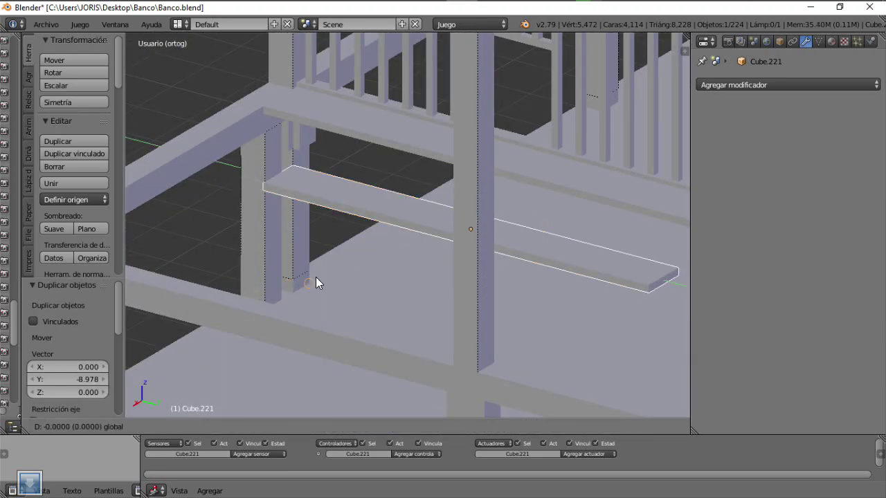
middle_drag(316, 276, 317, 138)
Nudge the neighbouring post Cube.217 along X.
right_click(362, 182)
key(g)
key(x)
click(350, 194)
mouse_move(351, 194)
middle_down()
mouse_move(300, 122)
mouse_move(403, 254)
middle_up()
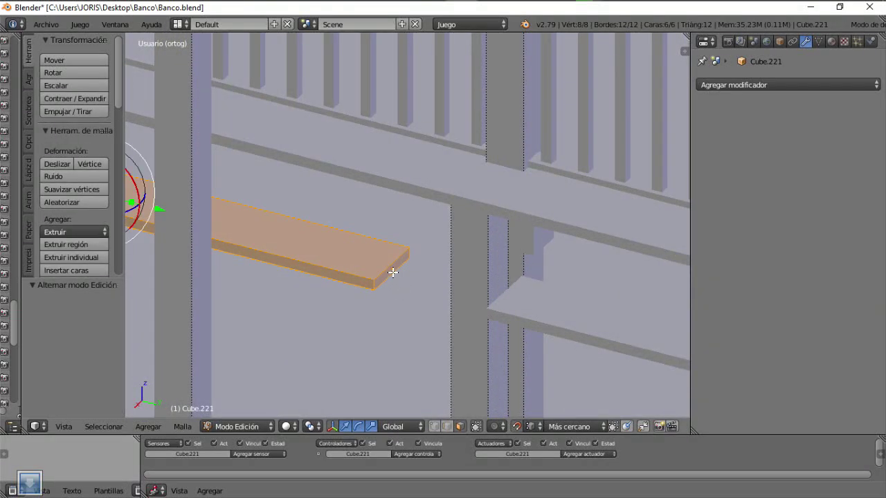
Extend the copied plank's end face along Y.
mouse_move(392, 272)
middle_down()
mouse_move(458, 290)
mouse_move(467, 174)
mouse_move(497, 243)
mouse_move(515, 236)
mouse_move(453, 227)
middle_up()
click(502, 259)
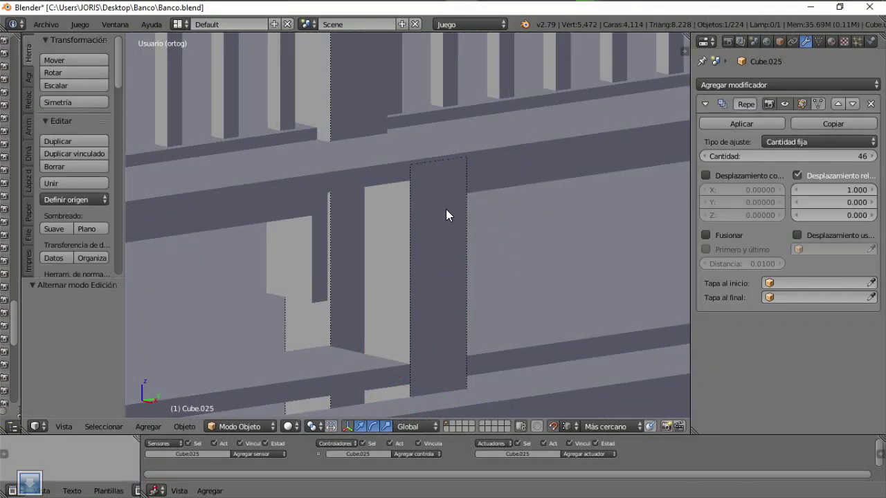
key(Tab)
middle_drag(415, 99, 378, 195)
key(a)
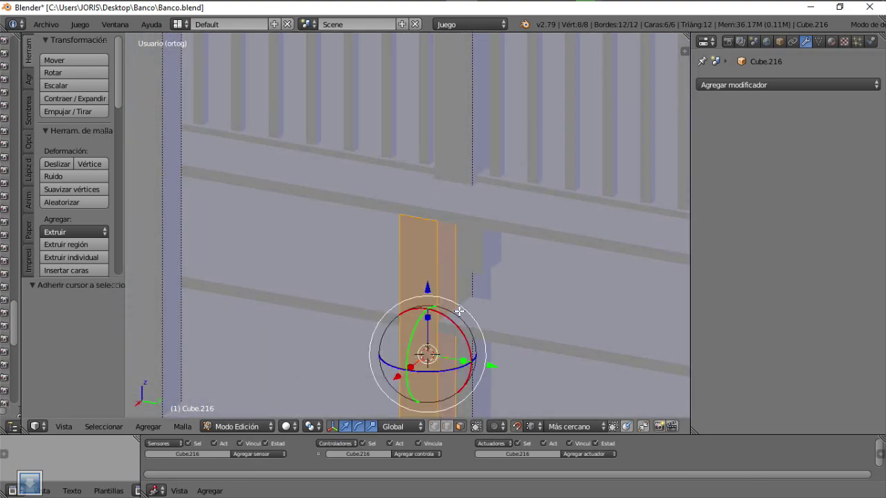
Make an upright plank copy Cube.222, shifted -1.776 on X and rotated -90° about Y.
click(102, 245)
mouse_move(102, 245)
middle_down()
mouse_move(350, 276)
mouse_move(327, 272)
mouse_move(292, 239)
mouse_move(299, 246)
mouse_move(218, 227)
mouse_move(247, 251)
mouse_move(526, 253)
mouse_move(449, 186)
mouse_move(468, 231)
mouse_move(464, 192)
mouse_move(430, 239)
middle_up()
right_click(430, 239)
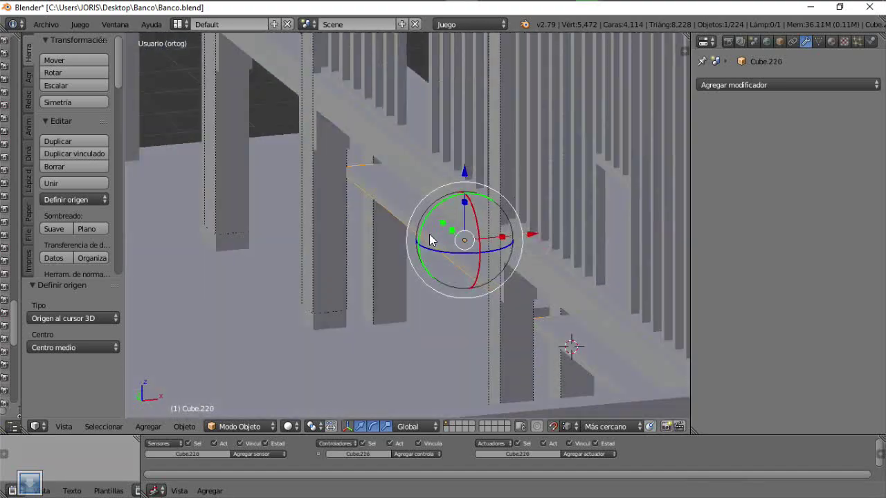
click(299, 211)
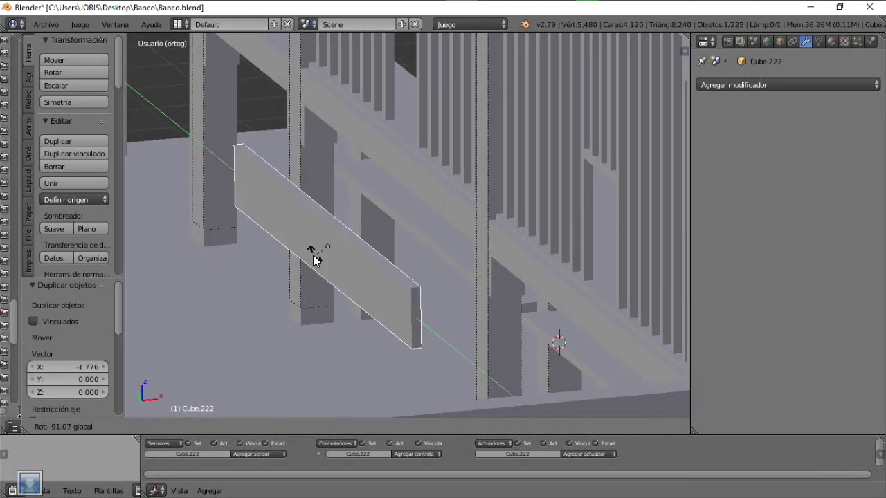
click(313, 254)
scroll(381, 293, down, 5)
In front view, move the upright plank along X and lower it by 1.761.
scroll(453, 287, down, 2)
right_click(473, 130)
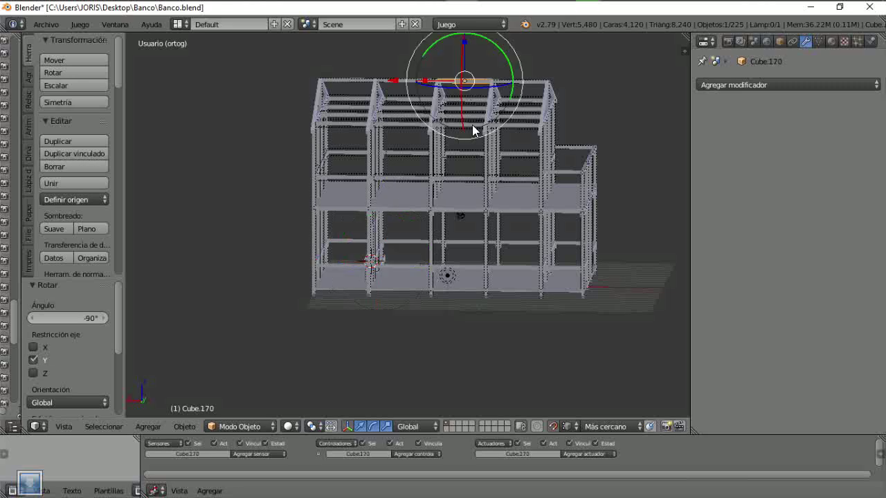
key(KP_1)
middle_drag(513, 163, 481, 197)
key(KP_1)
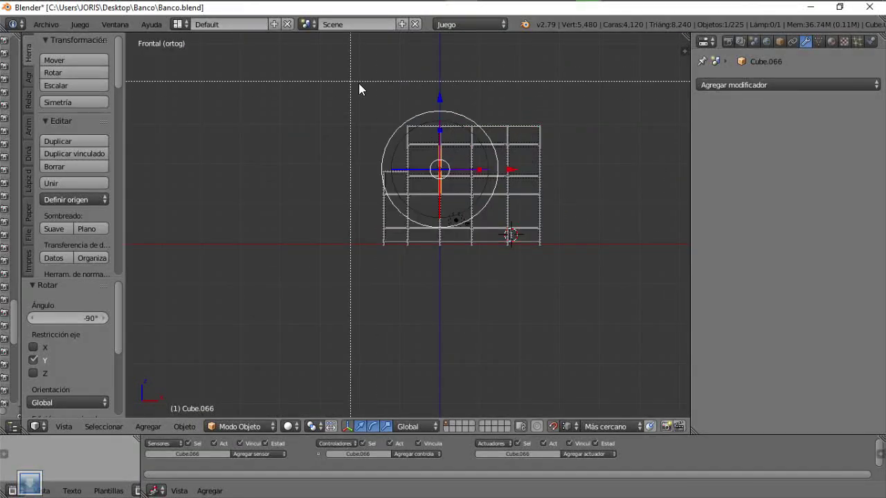
scroll(457, 301, up, 5)
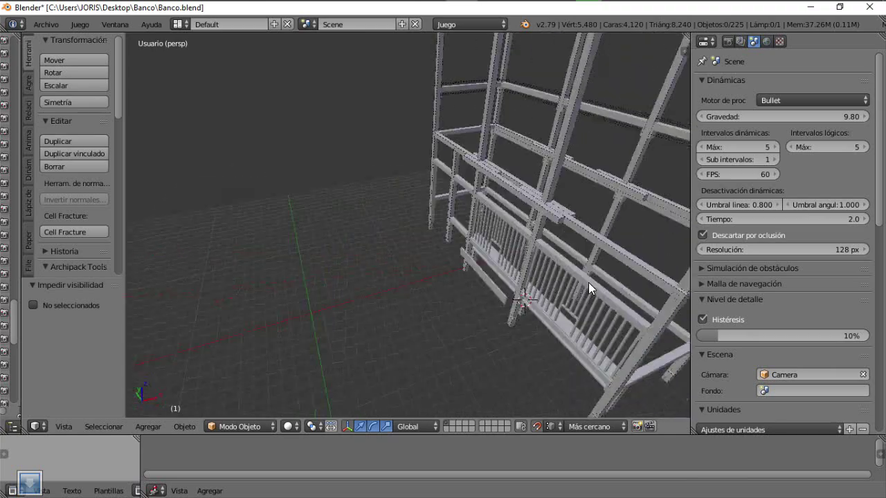
right_click(489, 300)
scroll(426, 234, up, 2)
middle_drag(426, 234, 441, 194)
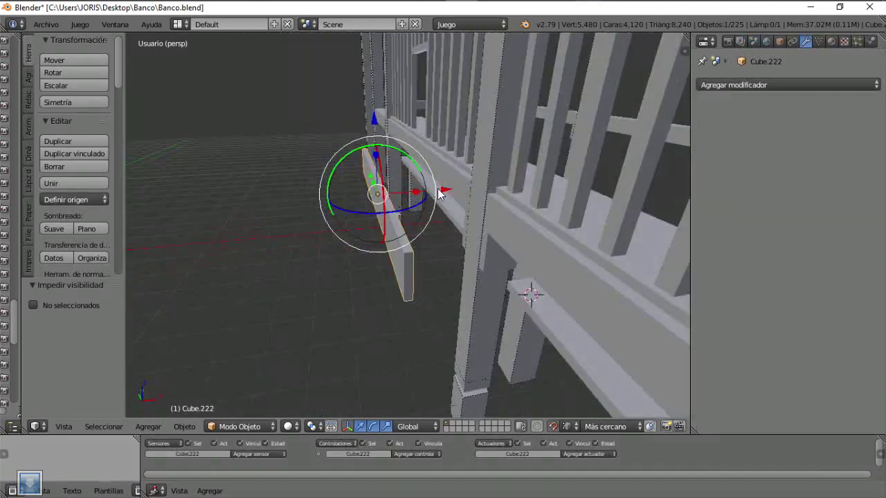
click(468, 388)
mouse_move(468, 388)
middle_down()
mouse_move(611, 346)
mouse_move(408, 124)
middle_up()
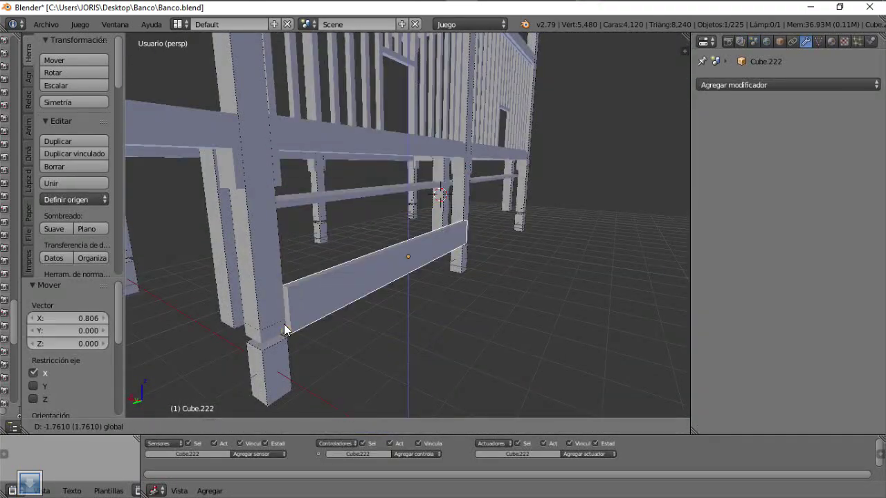
click(285, 329)
mouse_move(285, 329)
middle_down()
mouse_move(304, 318)
mouse_move(333, 244)
mouse_move(383, 261)
mouse_move(432, 258)
mouse_move(374, 282)
mouse_move(627, 311)
mouse_move(337, 311)
mouse_move(311, 332)
mouse_move(254, 291)
mouse_move(281, 290)
middle_up()
Duplicate the plank along Y and enter Edit Mode on the bench leg.
key(shift+d)
key(y)
key(Tab)
right_click(267, 317)
key(Tab)
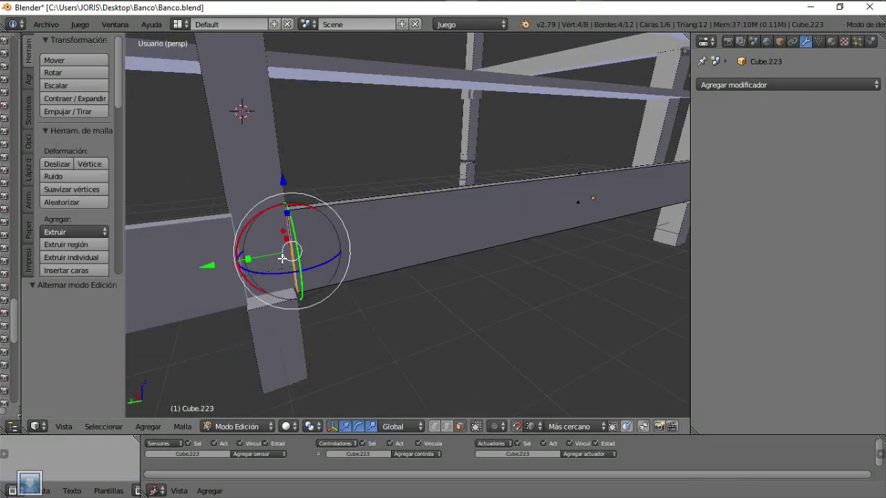
middle_drag(283, 258, 241, 266)
Turn off snapping and reposition the plank's end to fit the bench frame.
click(515, 427)
middle_drag(270, 312, 222, 289)
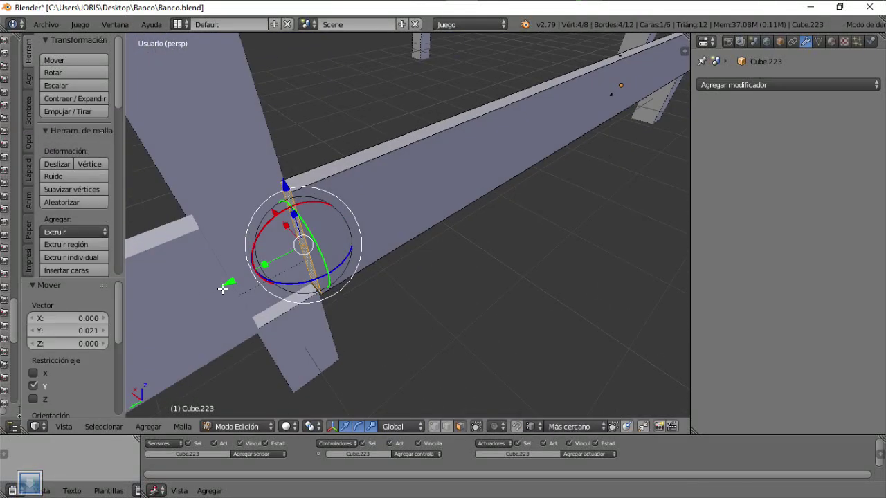
click(180, 278)
key(Tab)
key(Tab)
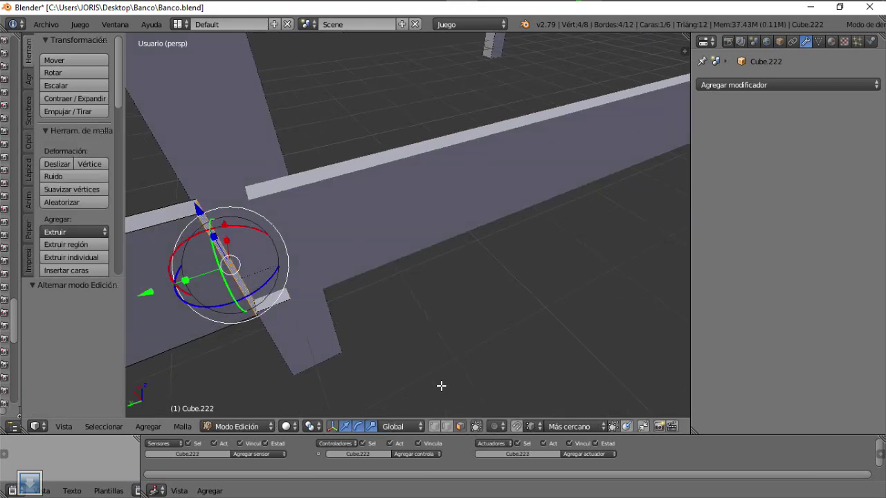
mouse_move(376, 218)
middle_down()
mouse_move(304, 204)
mouse_move(499, 263)
mouse_move(418, 274)
middle_up()
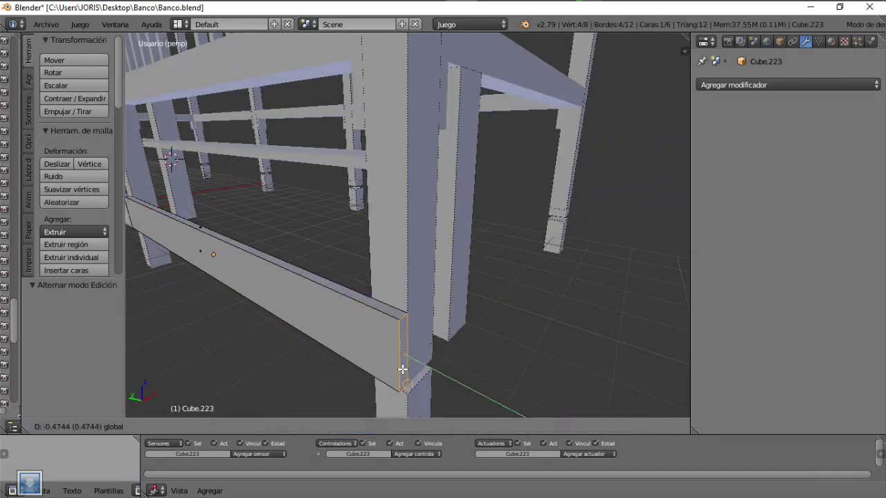
click(402, 369)
mouse_move(402, 370)
middle_down()
mouse_move(452, 281)
mouse_move(447, 293)
mouse_move(463, 291)
mouse_move(503, 343)
mouse_move(340, 277)
mouse_move(425, 277)
mouse_move(382, 335)
mouse_move(558, 346)
middle_up()
Shift the selected edge along Y and return to Object Mode.
key(g)
key(y)
click(377, 332)
click(363, 317)
key(Tab)
middle_drag(339, 375, 452, 342)
Copy the wall board along Y and move its end face to shorten it.
key(g)
key(y)
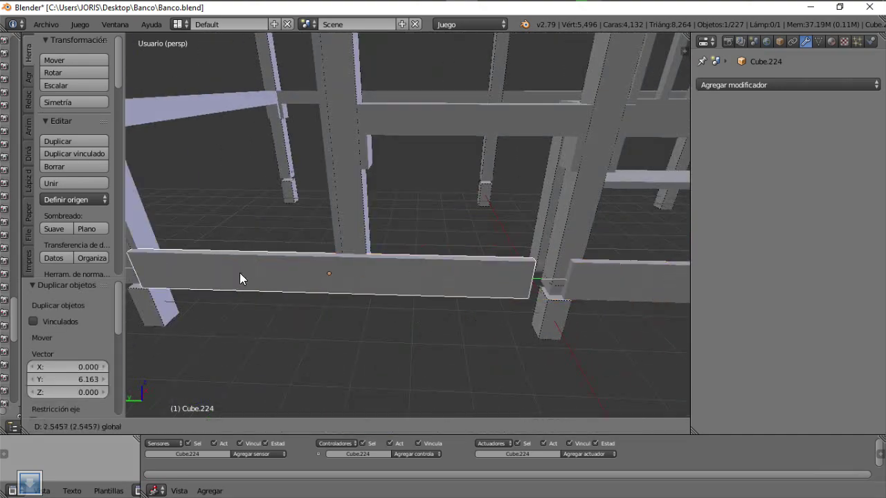
click(525, 280)
mouse_move(525, 280)
middle_down()
mouse_move(427, 333)
mouse_move(215, 322)
middle_up()
key(Tab)
scroll(539, 305, down, 5)
scroll(419, 336, up, 5)
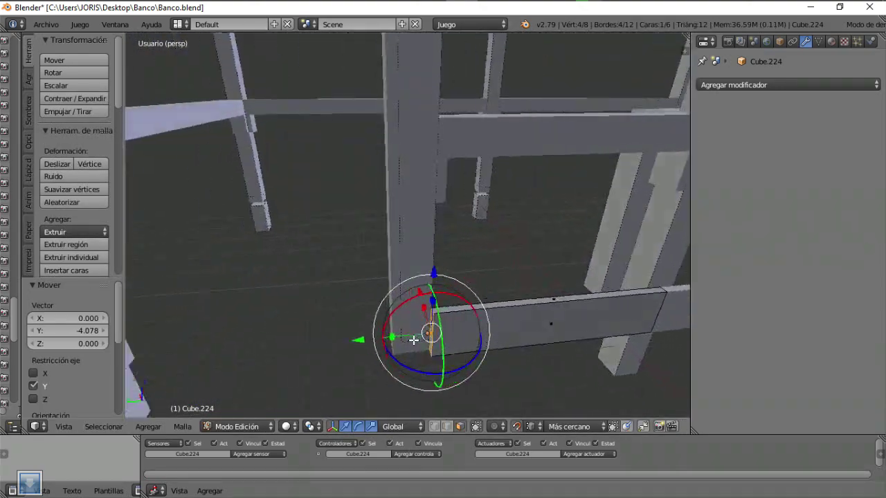
middle_drag(419, 336, 415, 346)
click(331, 323)
mouse_move(332, 323)
middle_down()
mouse_move(335, 305)
mouse_move(515, 303)
middle_up()
click(333, 313)
key(Tab)
key(Tab)
Set the board's origin to the 3D cursor, lower it along Z, and undo an extra duplicate.
click(74, 199)
click(76, 229)
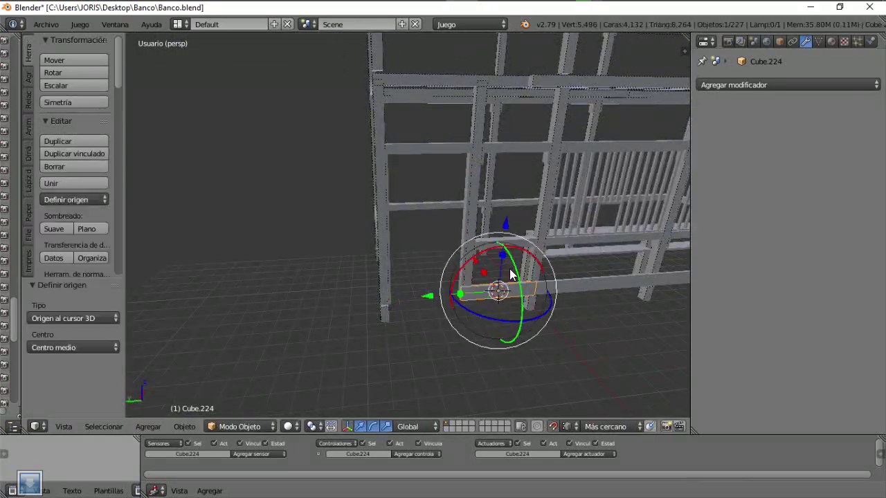
mouse_move(510, 268)
middle_down()
mouse_move(515, 309)
mouse_move(466, 286)
mouse_move(455, 297)
mouse_move(430, 268)
middle_up()
scroll(454, 297, up, 3)
click(547, 333)
middle_drag(547, 332, 495, 298)
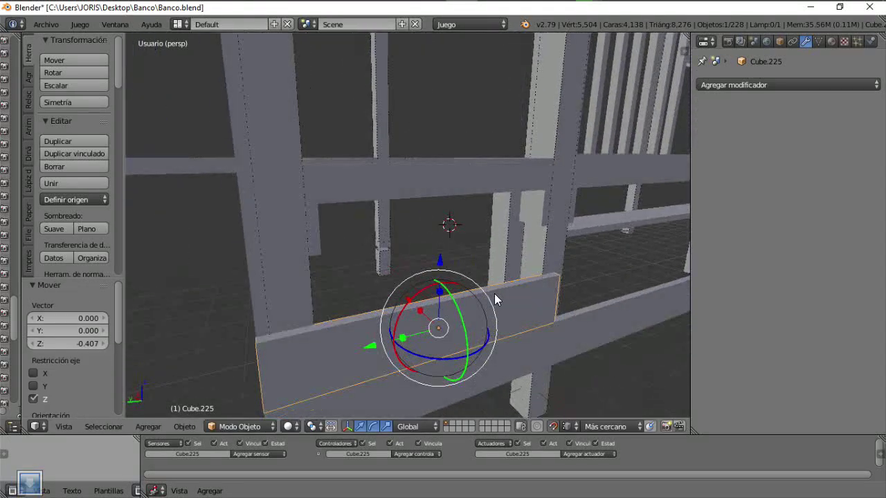
scroll(481, 176, down, 4)
mouse_move(481, 177)
middle_down()
mouse_move(447, 237)
mouse_move(447, 277)
mouse_move(381, 239)
middle_up()
scroll(459, 207, up, 3)
key(ctrl+z)
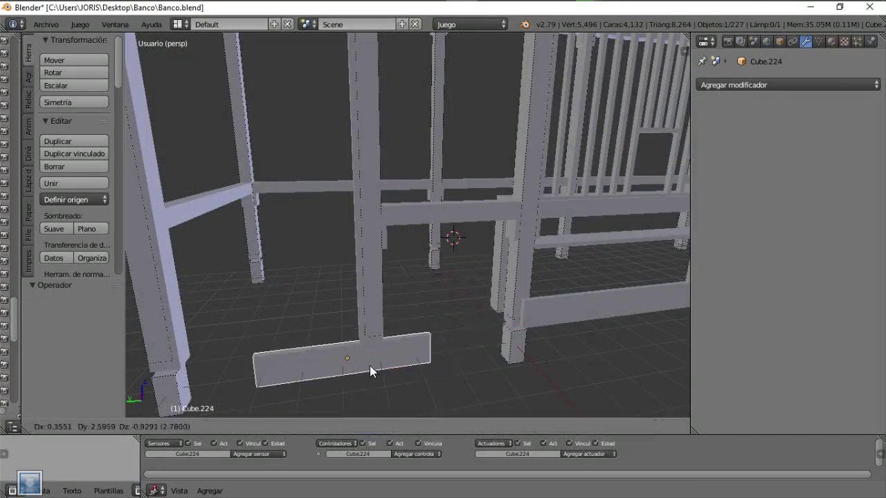
Add an Array modifier to the board and start increasing its copy count.
click(370, 371)
mouse_move(369, 371)
middle_down()
mouse_move(578, 293)
mouse_move(623, 263)
middle_up()
click(774, 85)
click(564, 115)
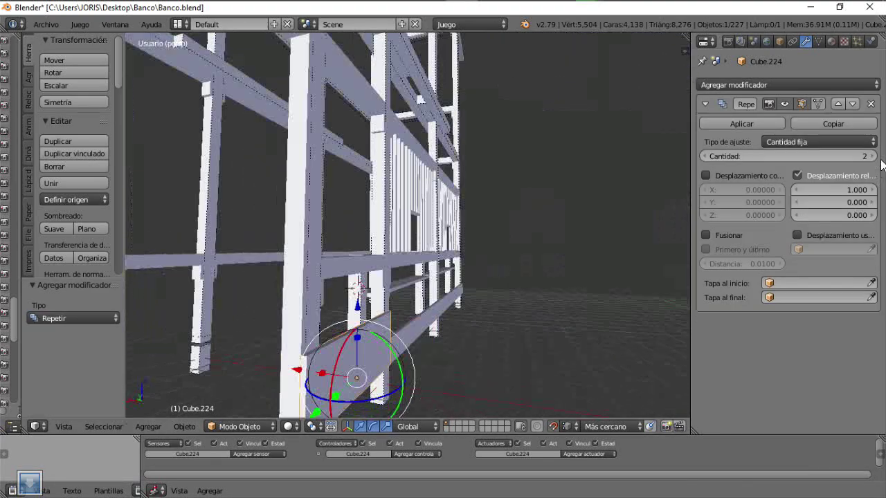
click(873, 156)
key(z)
click(874, 155)
Raise the board stack to 9 copies and apply the array as real geometry.
click(873, 156)
key(z)
scroll(419, 216, up, 4)
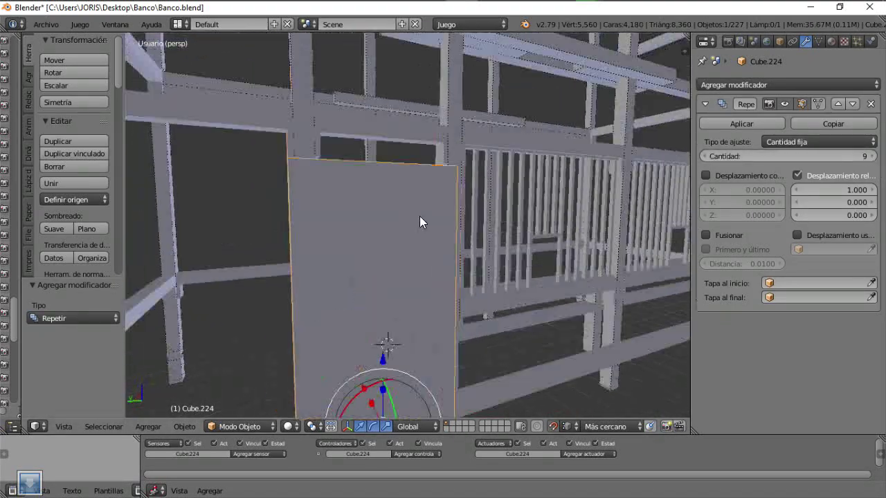
middle_drag(420, 216, 414, 245)
click(873, 156)
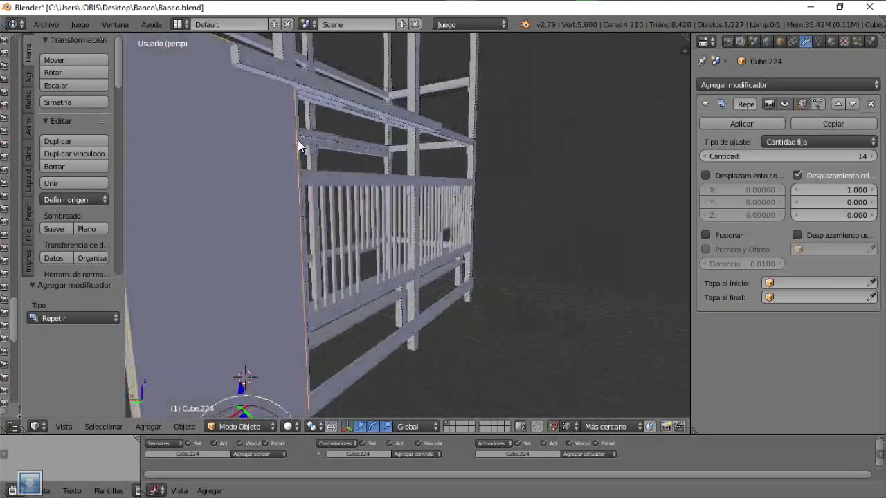
mouse_move(298, 139)
middle_down()
mouse_move(292, 173)
mouse_move(405, 142)
mouse_move(326, 155)
middle_up()
key(z)
key(z)
scroll(326, 156, down, 4)
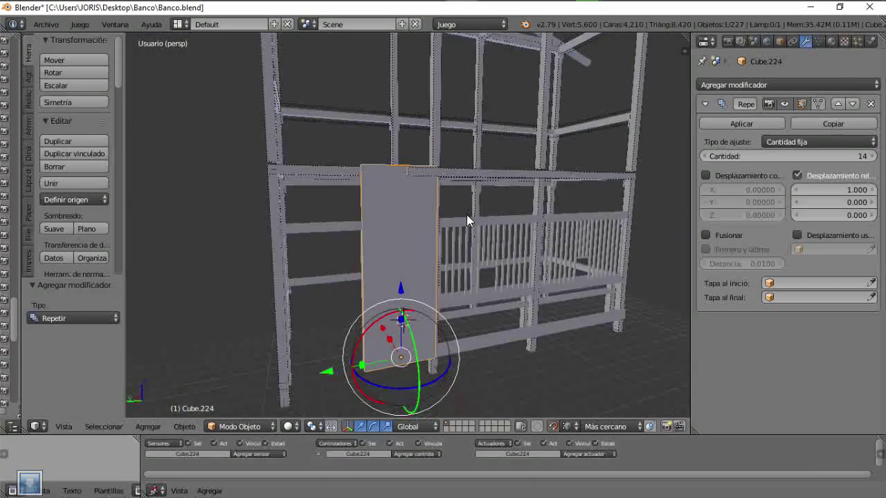
mouse_move(466, 214)
middle_down()
mouse_move(407, 291)
mouse_move(526, 228)
middle_up()
key(ctrl+a)
Add an Array modifier to the next board and set its count to 2.
scroll(392, 288, up, 5)
click(787, 84)
click(554, 97)
click(873, 156)
click(873, 156)
click(873, 156)
click(873, 156)
mouse_move(443, 263)
middle_down()
mouse_move(528, 254)
mouse_move(470, 291)
mouse_move(526, 277)
middle_up()
click(704, 156)
click(704, 157)
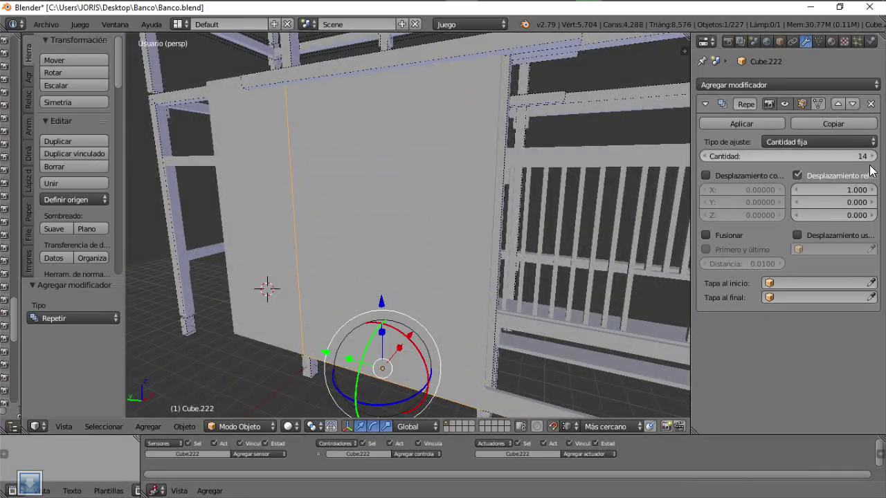
middle_drag(595, 263, 504, 267)
Array the lower board under the railing one board higher and apply the modifier.
right_click(504, 268)
click(742, 85)
scroll(309, 230, down, 3)
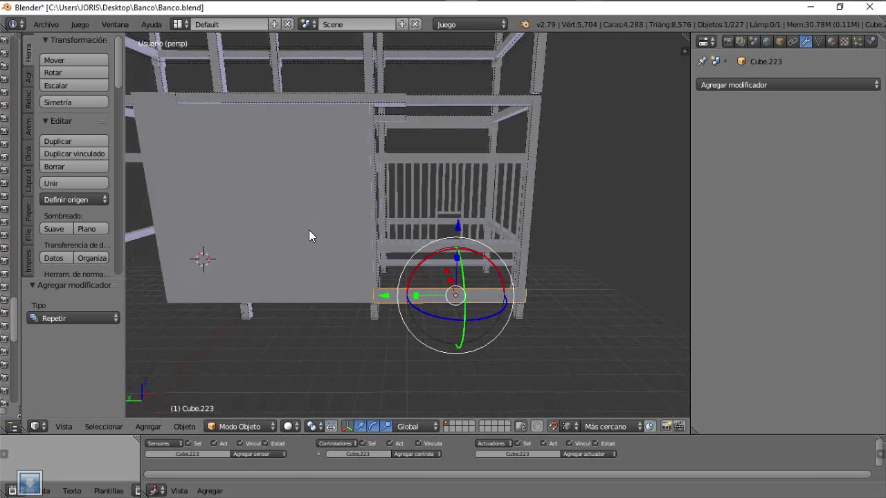
right_click(309, 235)
scroll(309, 247, up, 2)
middle_drag(308, 248, 397, 306)
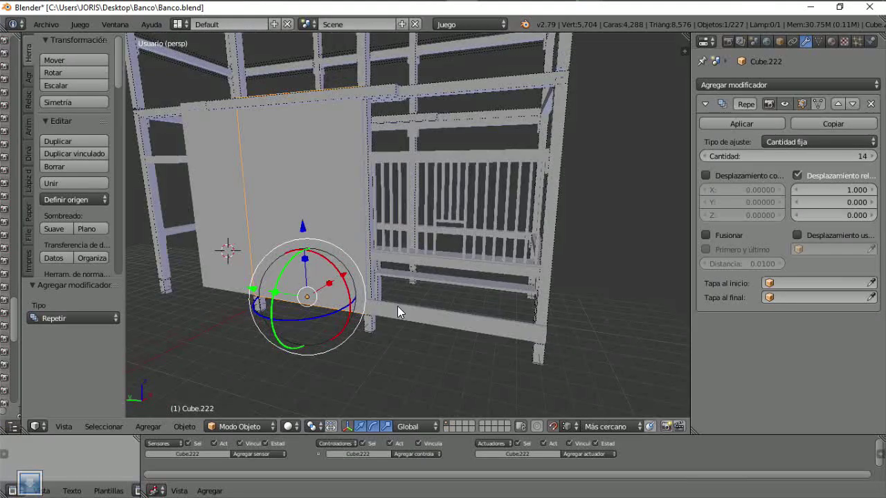
right_click(398, 306)
click(803, 84)
click(627, 115)
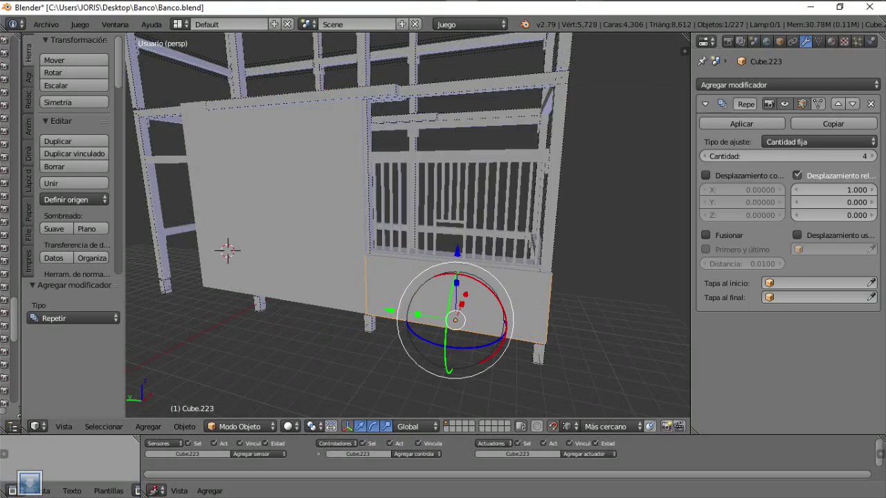
click(873, 156)
middle_drag(553, 236, 478, 239)
scroll(457, 208, down, 2)
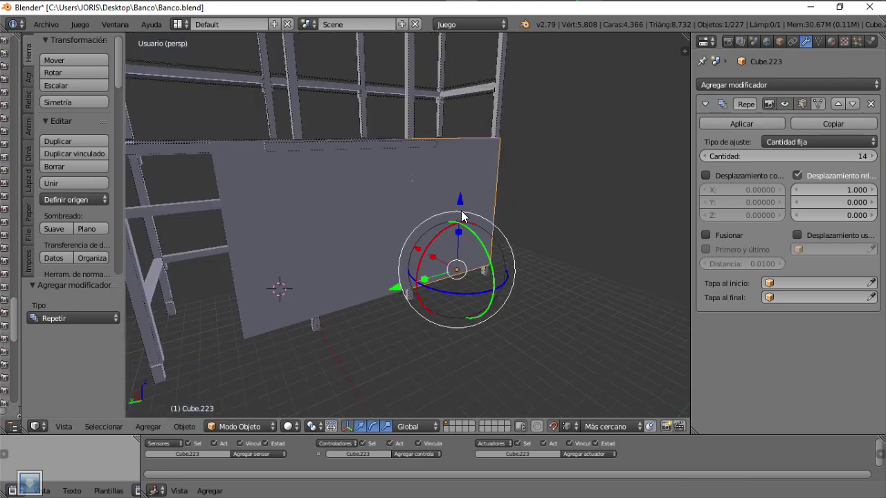
click(741, 123)
Apply the upper plank panel's array so its copies become real geometry.
right_click(456, 187)
click(741, 124)
scroll(361, 270, up, 3)
key(z)
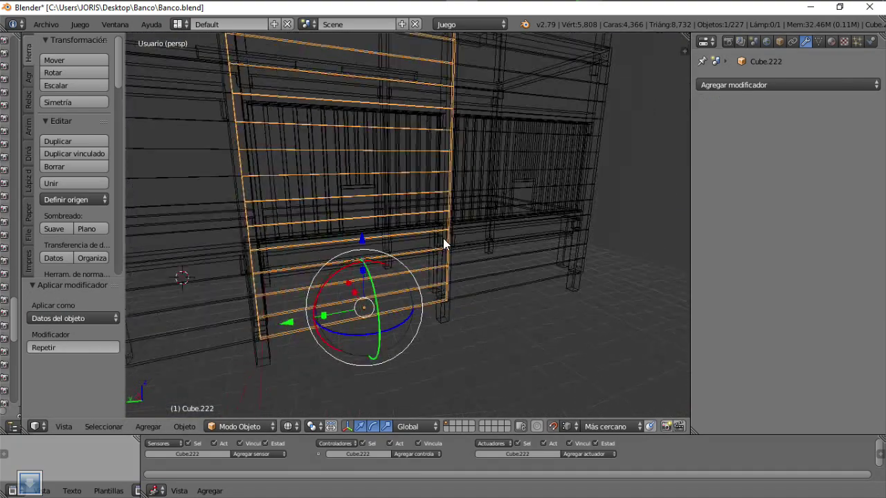
mouse_move(443, 238)
middle_down()
mouse_move(356, 219)
mouse_move(328, 223)
middle_up()
Delete one plank row from the upper panel's mesh, leaving a gap.
right_click(398, 211)
right_click(371, 193)
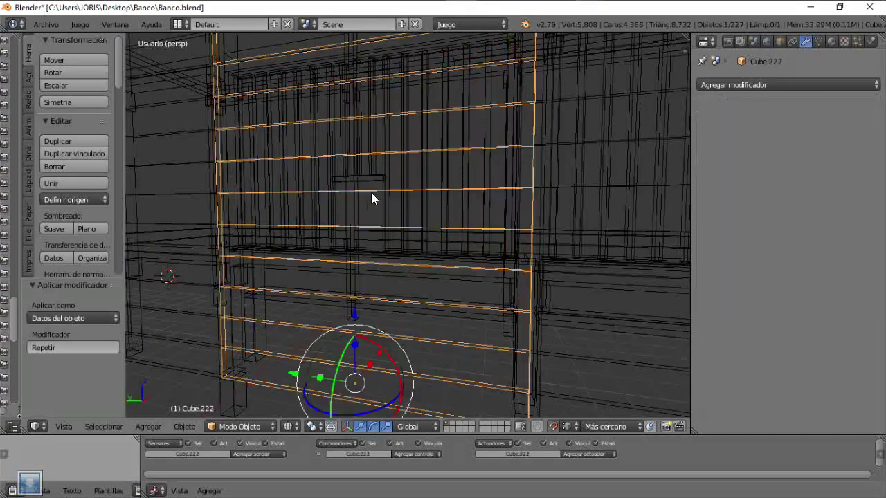
key(Tab)
mouse_move(371, 193)
middle_down()
mouse_move(376, 231)
mouse_move(355, 203)
mouse_move(439, 142)
mouse_move(389, 188)
mouse_move(340, 204)
mouse_move(360, 238)
mouse_move(468, 223)
mouse_move(434, 221)
middle_up()
key(z)
key(x)
click(408, 180)
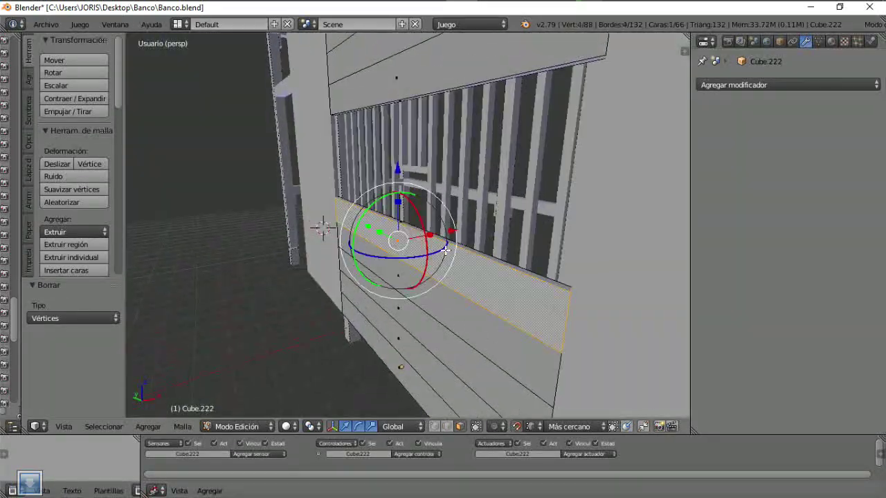
Lower one edge strip along Z and delete the panel's bottom strip.
mouse_move(447, 251)
middle_down()
mouse_move(416, 228)
mouse_move(391, 180)
middle_up()
drag(391, 180, 388, 222)
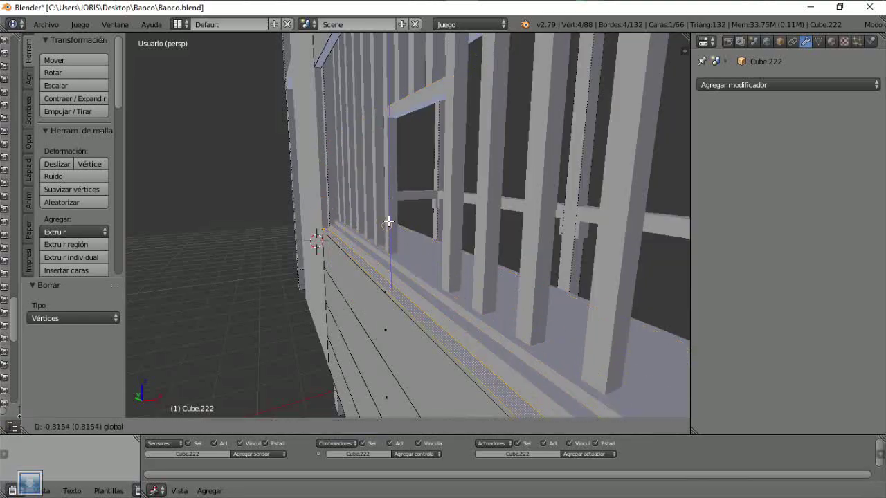
click(332, 225)
mouse_move(331, 225)
middle_down()
mouse_move(564, 247)
mouse_move(453, 263)
mouse_move(470, 232)
mouse_move(293, 263)
mouse_move(263, 352)
mouse_move(257, 251)
mouse_move(415, 252)
mouse_move(332, 241)
mouse_move(271, 367)
mouse_move(243, 234)
mouse_move(401, 236)
mouse_move(387, 208)
middle_up()
key(x)
click(414, 265)
Raise the selected strip 0.672 along Z and leave Edit Mode.
key(g)
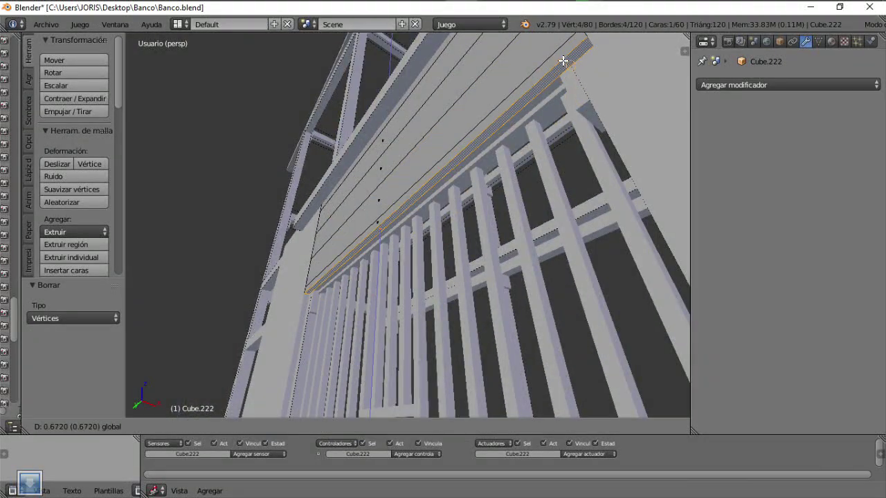
click(564, 61)
mouse_move(563, 61)
middle_down()
mouse_move(356, 221)
mouse_move(352, 201)
middle_up()
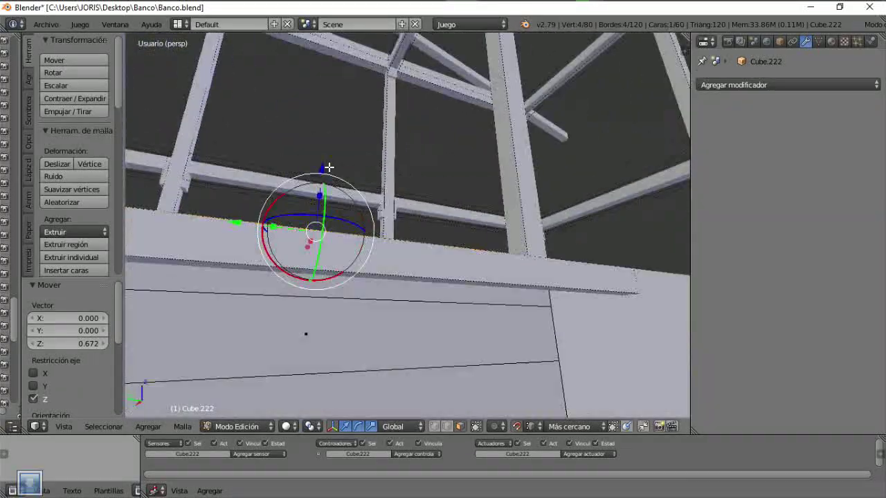
mouse_move(402, 307)
middle_down()
mouse_move(550, 288)
mouse_move(510, 279)
mouse_move(479, 285)
mouse_move(495, 344)
mouse_move(527, 255)
mouse_move(513, 245)
middle_up()
key(Tab)
Delete the strip at the lower panel's gap.
mouse_move(513, 215)
middle_down()
mouse_move(439, 287)
mouse_move(478, 280)
middle_up()
key(x)
click(513, 281)
scroll(513, 286, up, 3)
Move the lower panel's top strip along Z to meet the beam.
right_click(513, 286)
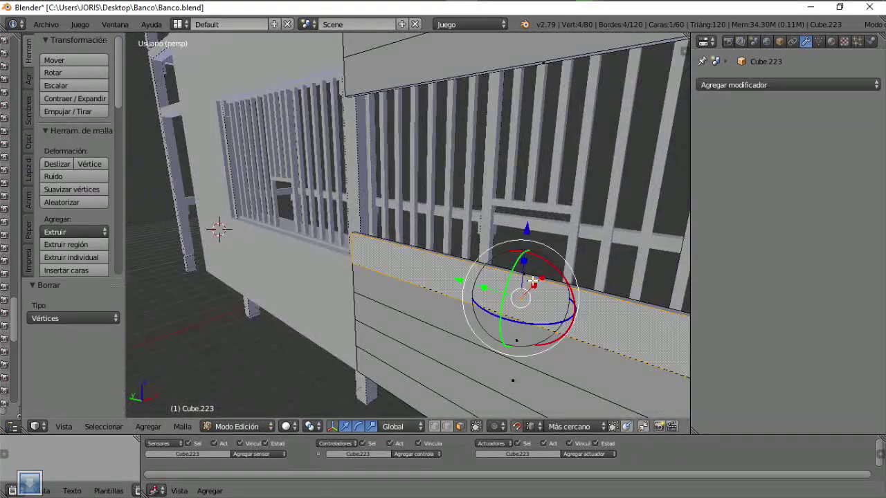
key(g)
key(z)
click(326, 187)
mouse_move(326, 187)
middle_down()
mouse_move(325, 290)
mouse_move(455, 242)
middle_up()
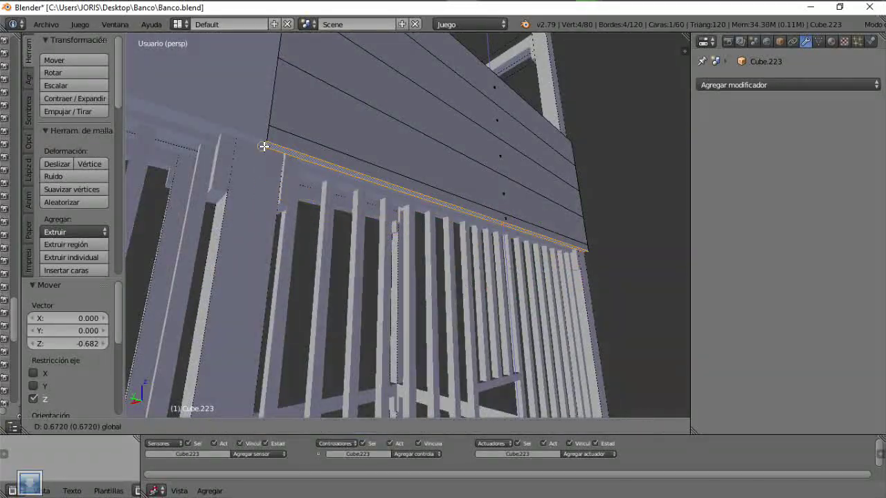
click(264, 146)
mouse_move(264, 146)
middle_down()
mouse_move(479, 199)
mouse_move(522, 306)
mouse_move(472, 346)
mouse_move(483, 245)
mouse_move(440, 237)
middle_up()
key(Tab)
Place a copy of the vertical plank panel (Cube.225) shifted 4.203 along Y.
right_click(378, 248)
mouse_move(378, 248)
middle_down()
mouse_move(527, 250)
mouse_move(528, 276)
middle_up()
click(380, 269)
mouse_move(380, 269)
middle_down()
mouse_move(478, 253)
mouse_move(425, 238)
middle_up()
Lower the upper-storey panel along Z, checking it in wireframe.
middle_drag(424, 123, 426, 231)
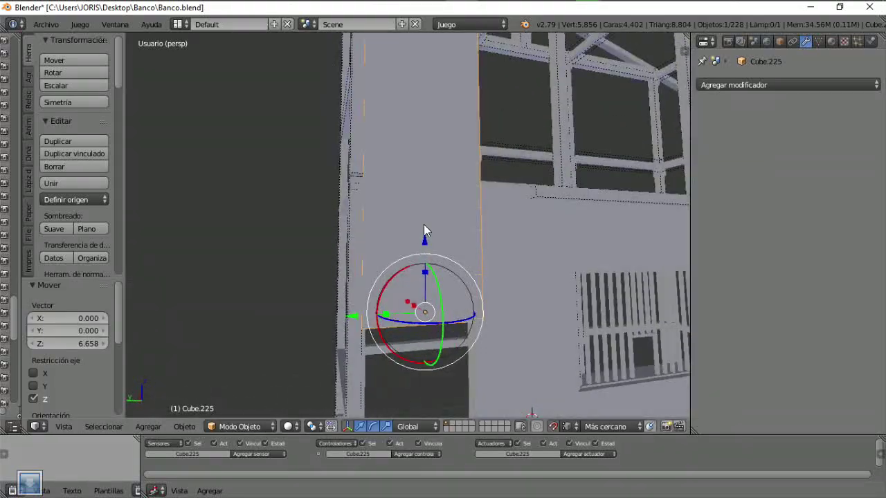
key(z)
key(g)
key(z)
click(373, 270)
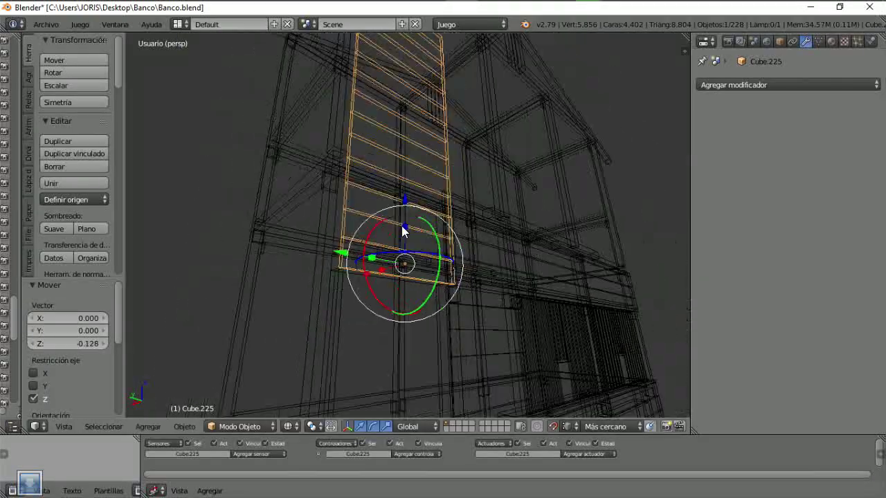
key(z)
mouse_move(382, 271)
middle_down()
mouse_move(449, 258)
mouse_move(432, 293)
middle_up()
key(z)
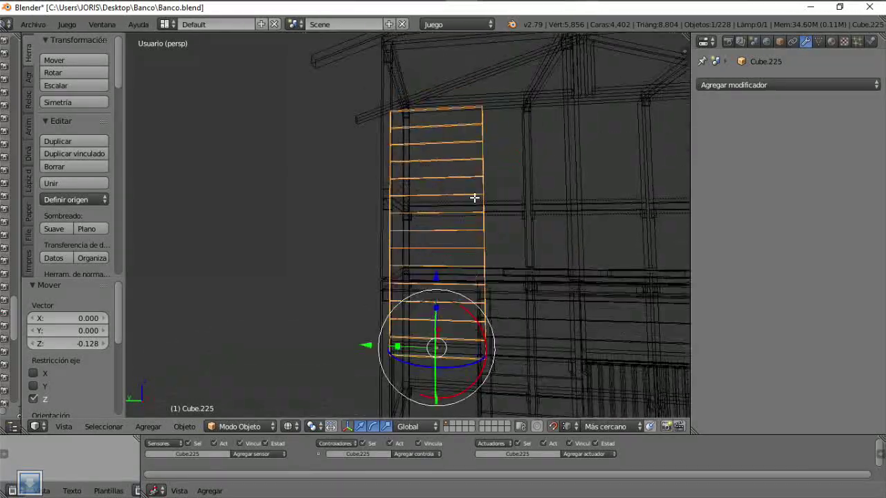
Select the connected planks in the panel's mesh and delete them.
key(Tab)
right_click(441, 119)
key(l)
key(l)
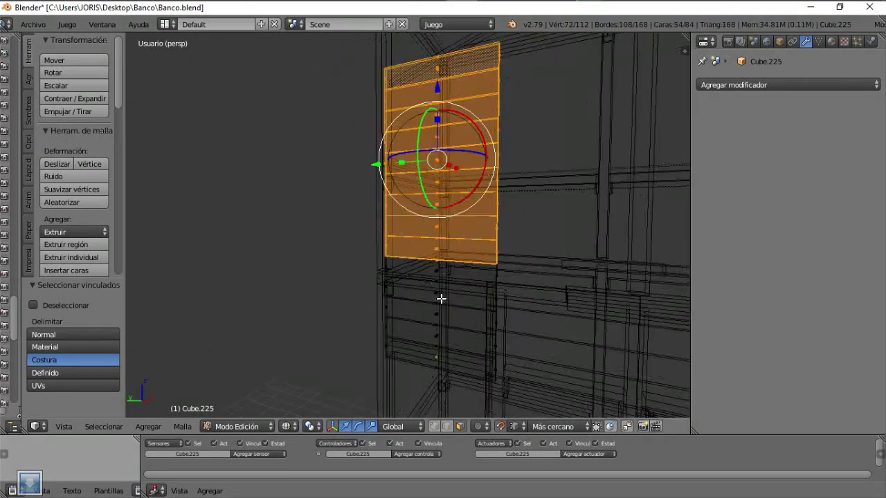
scroll(441, 277, up, 1)
middle_drag(539, 253, 454, 307)
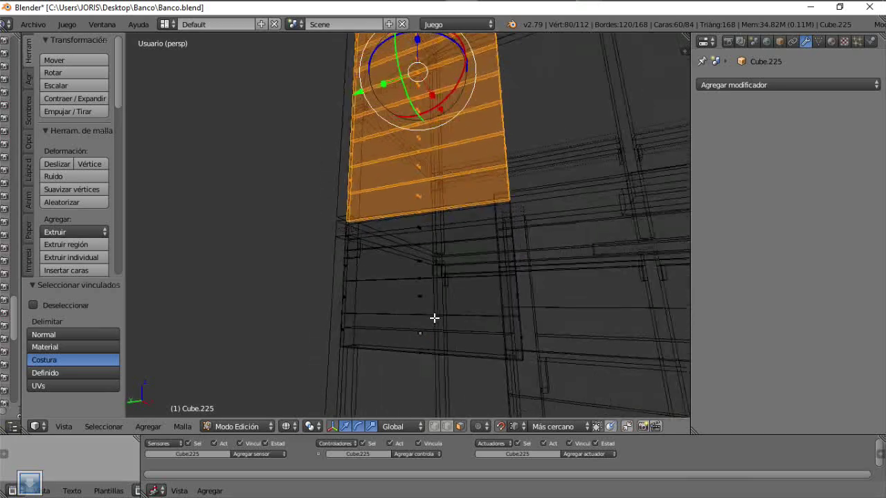
click(437, 283)
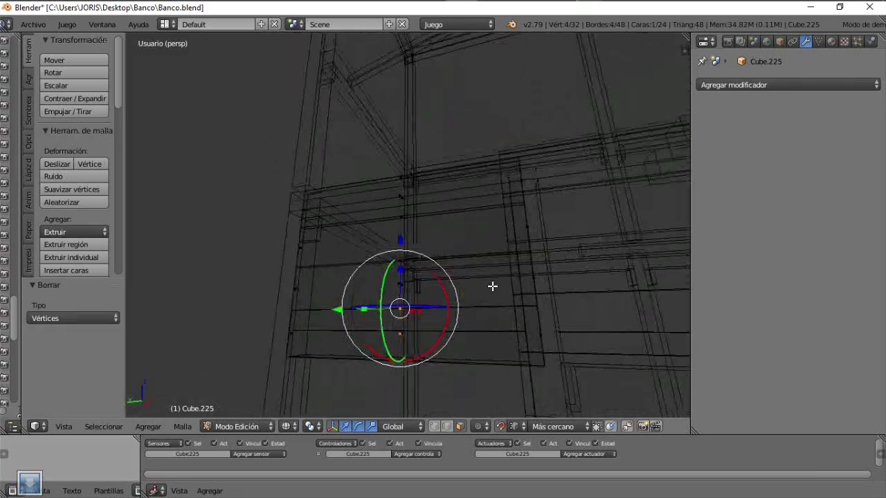
key(z)
mouse_move(491, 314)
middle_down()
mouse_move(359, 217)
mouse_move(451, 352)
mouse_move(372, 255)
middle_up()
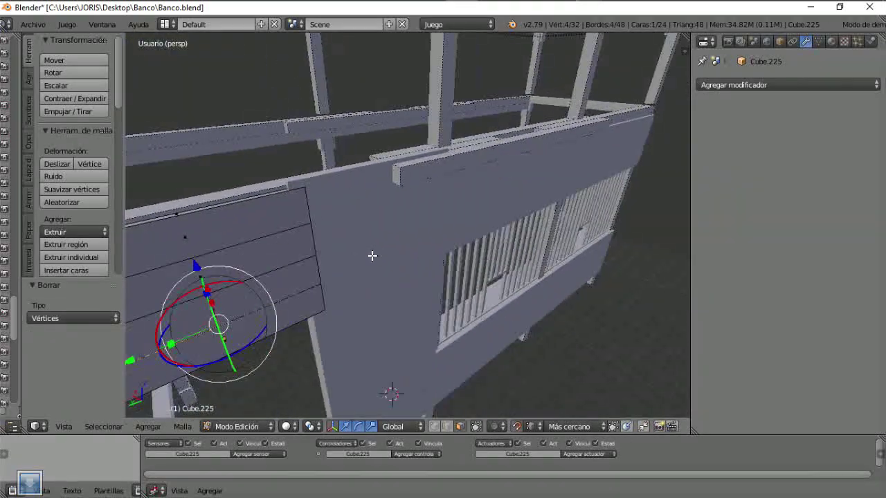
Lower the plank panel's mesh 0.395 along Z.
key(Tab)
mouse_move(359, 193)
middle_down()
mouse_move(326, 152)
mouse_move(347, 193)
middle_up()
key(z)
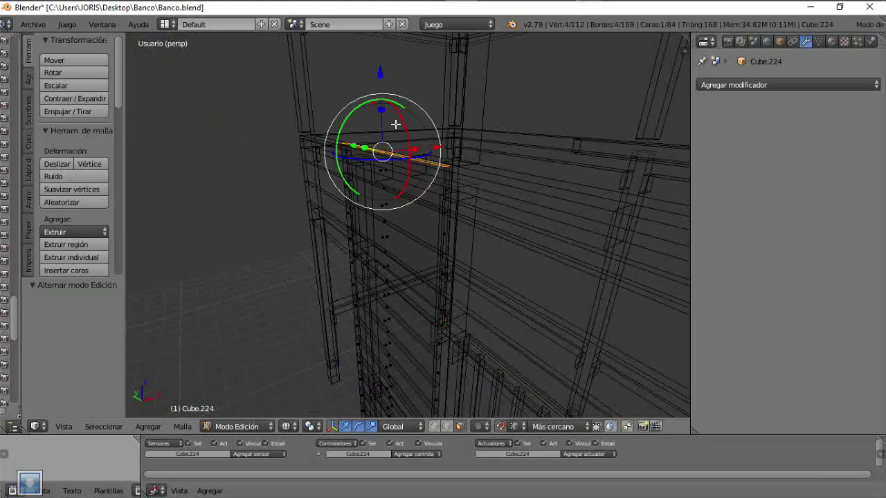
click(443, 202)
key(z)
middle_drag(443, 203, 387, 217)
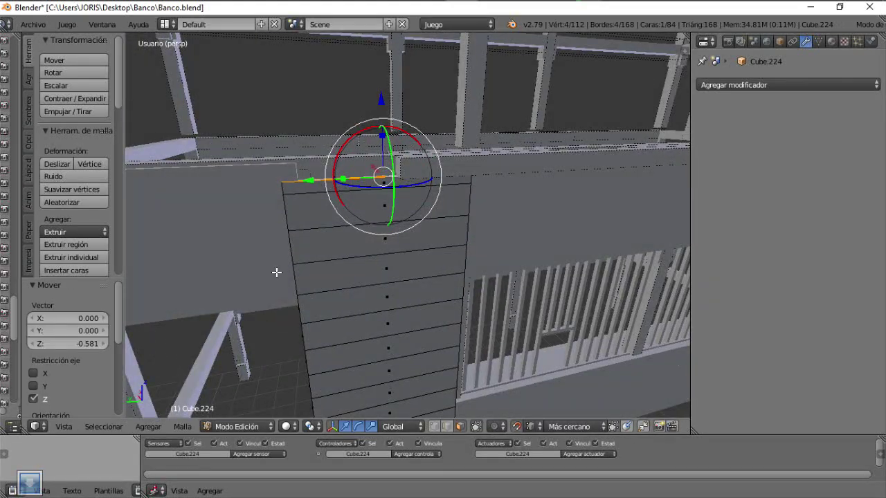
key(Tab)
Select wall panel Cube.225 and reposition it against the building frame.
middle_drag(285, 234, 279, 193)
right_click(367, 223)
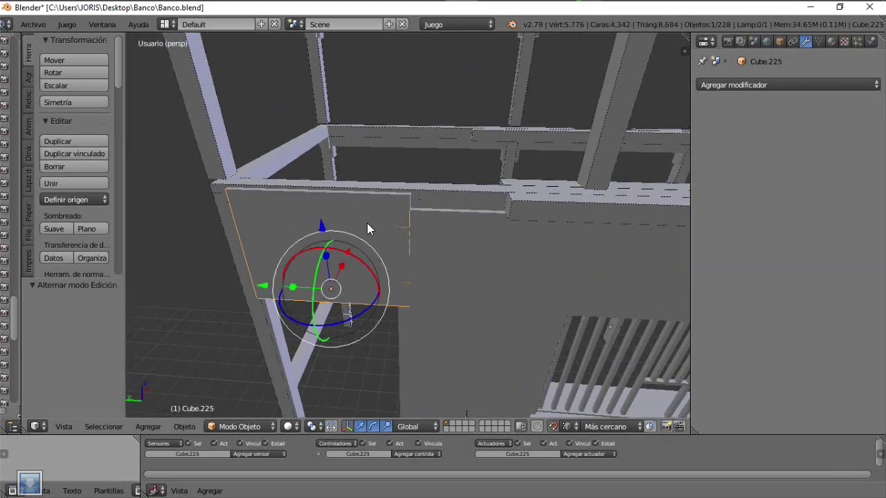
key(Tab)
middle_drag(367, 223, 514, 214)
key(z)
middle_drag(420, 232, 385, 216)
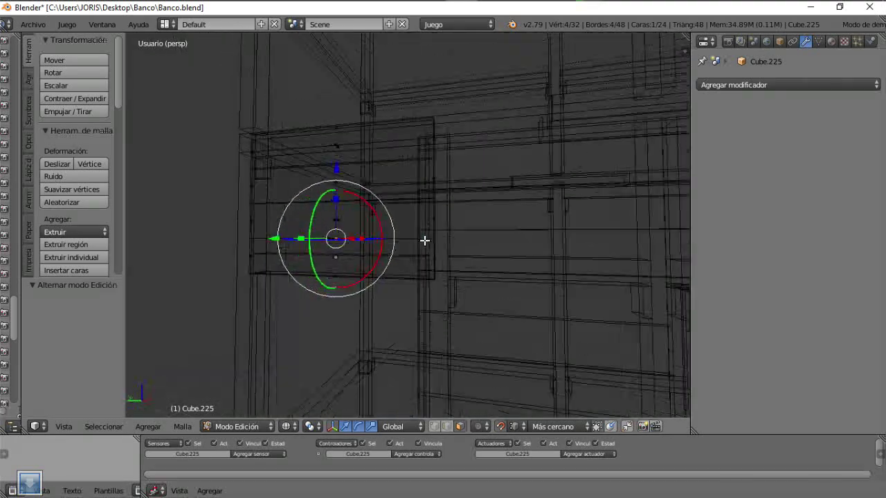
middle_drag(425, 240, 355, 297)
mouse_move(374, 115)
middle_down()
mouse_move(452, 166)
mouse_move(368, 208)
mouse_move(431, 206)
mouse_move(452, 242)
mouse_move(378, 272)
mouse_move(404, 186)
middle_up()
key(Tab)
key(z)
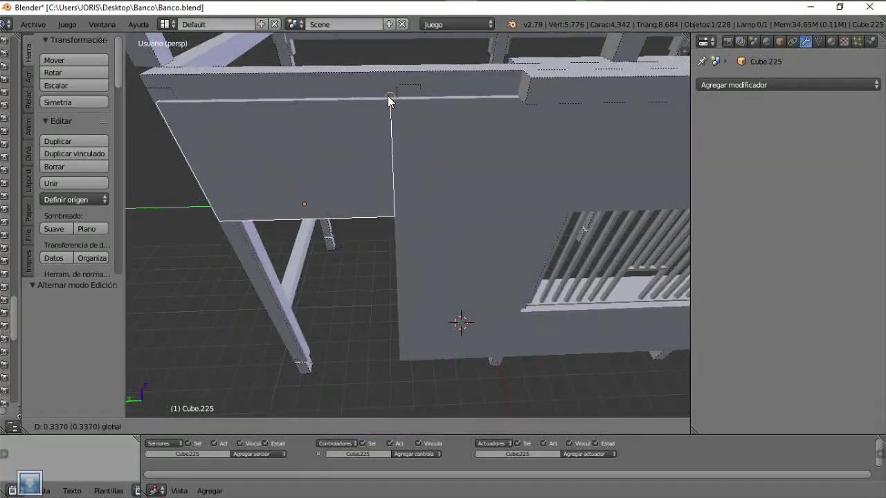
click(404, 100)
Slide Cube.225's plank faces 0.337 along Y.
mouse_move(404, 101)
middle_down()
mouse_move(481, 239)
mouse_move(241, 222)
mouse_move(277, 263)
mouse_move(291, 208)
middle_up()
key(Tab)
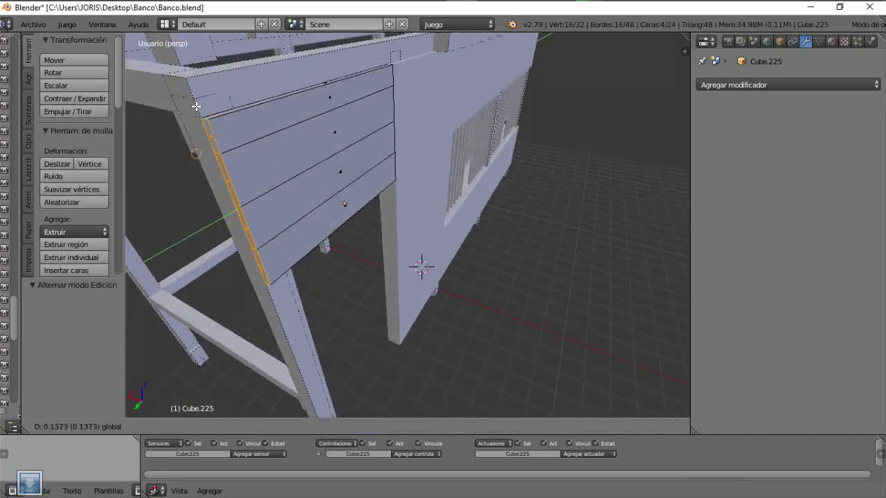
drag(216, 216, 282, 200)
key(Tab)
mouse_move(282, 199)
middle_down()
mouse_move(453, 247)
mouse_move(393, 222)
mouse_move(423, 277)
mouse_move(446, 296)
mouse_move(431, 287)
middle_up()
Unhide all the hidden walls with Alt+H.
key(alt+h)
scroll(462, 291, up, 5)
scroll(489, 311, down, 5)
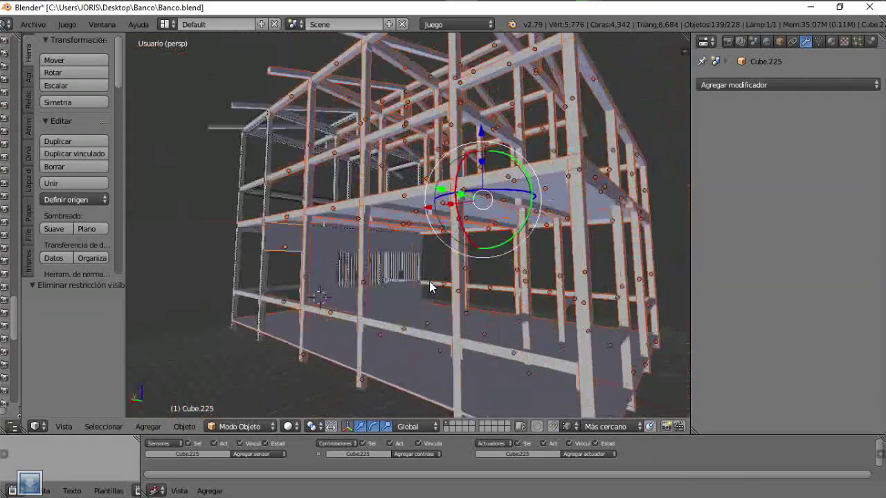
Duplicate bench plank Cube.220 and place the copy further along X.
scroll(302, 258, up, 5)
mouse_move(302, 259)
middle_down()
mouse_move(183, 261)
mouse_move(408, 301)
mouse_move(655, 310)
mouse_move(435, 336)
mouse_move(344, 247)
mouse_move(438, 269)
mouse_move(350, 204)
mouse_move(233, 237)
middle_up()
right_click(425, 253)
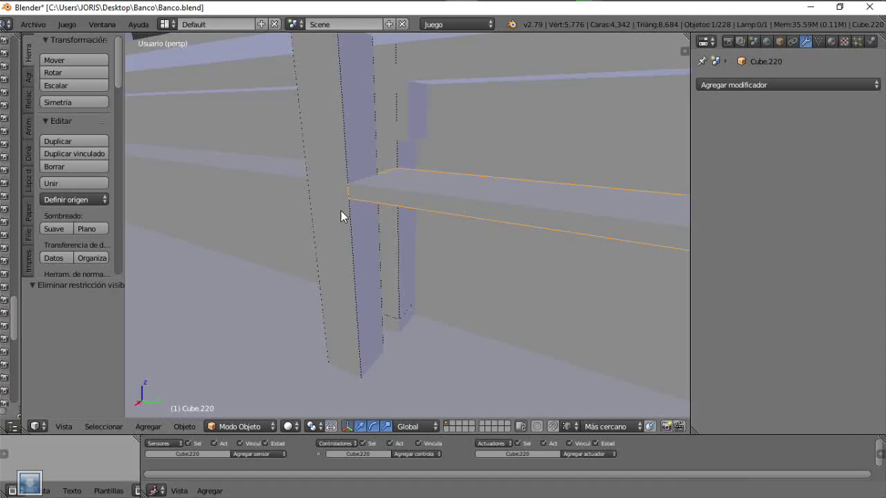
mouse_move(341, 211)
middle_down()
mouse_move(510, 220)
mouse_move(449, 205)
mouse_move(459, 176)
middle_up()
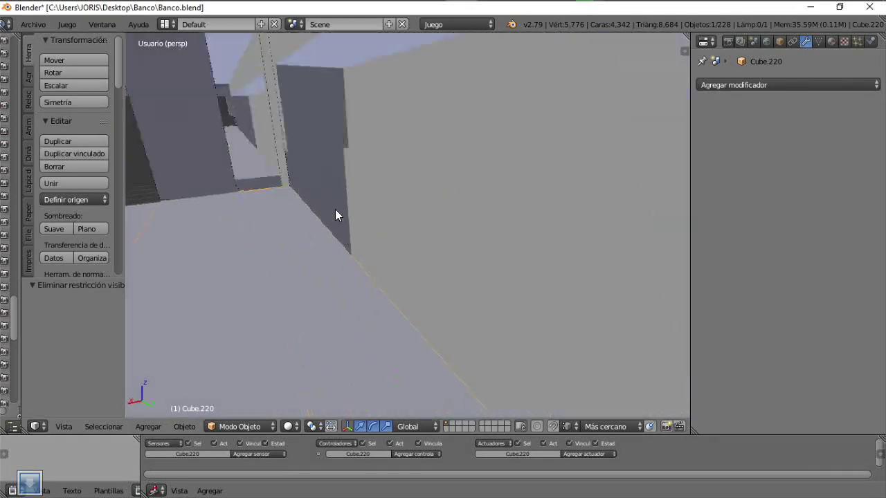
mouse_move(273, 231)
middle_down()
mouse_move(314, 203)
mouse_move(305, 195)
middle_up()
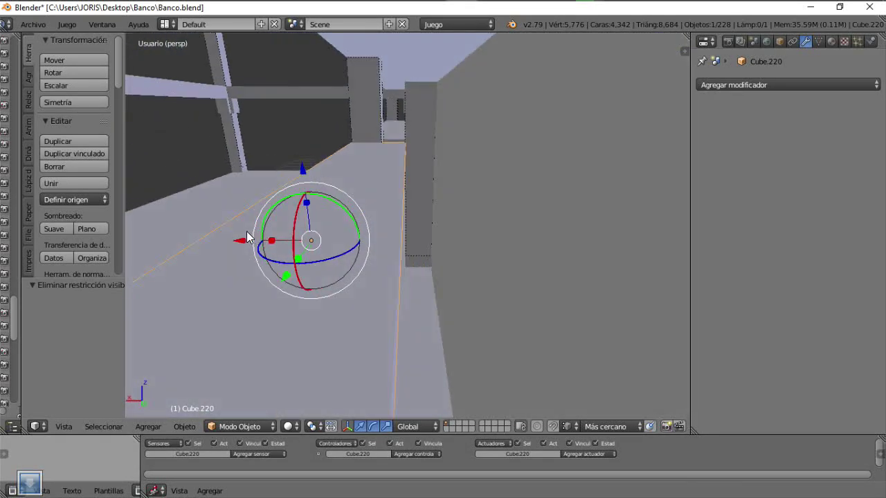
key(shift+d)
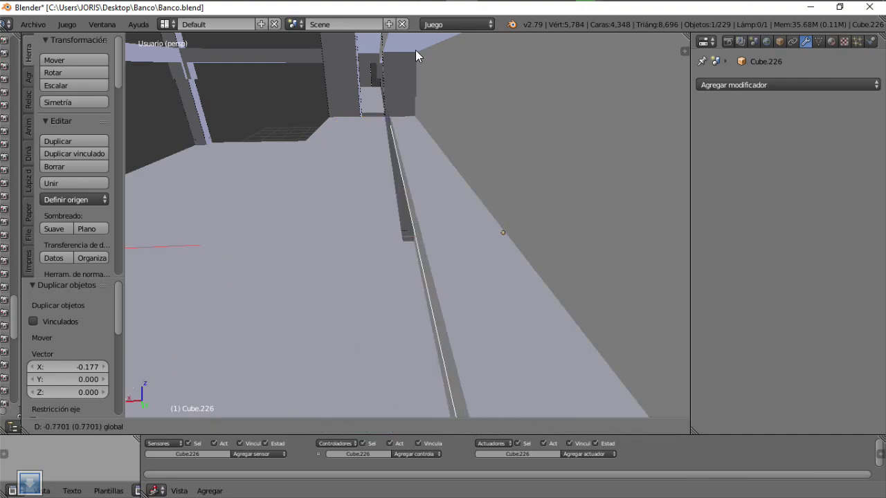
click(449, 359)
click(408, 54)
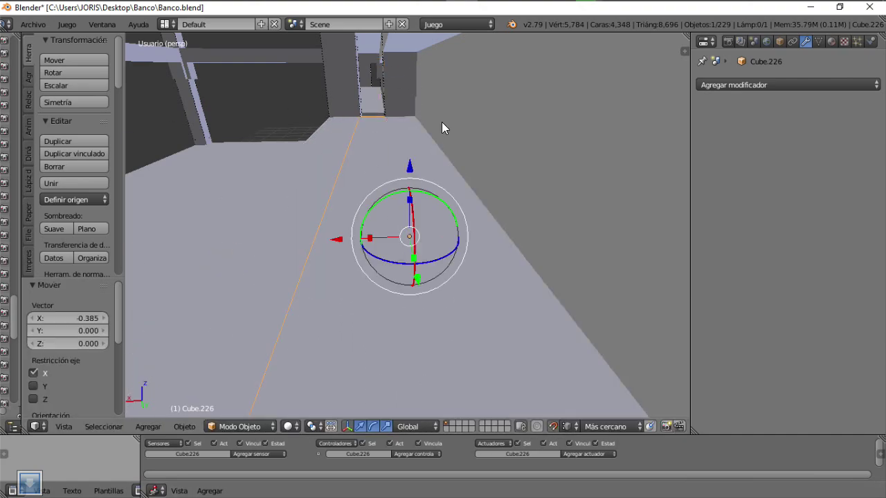
Extend the copied plank's end face along X to reach the frame post.
key(z)
key(z)
key(z)
right_click(313, 266)
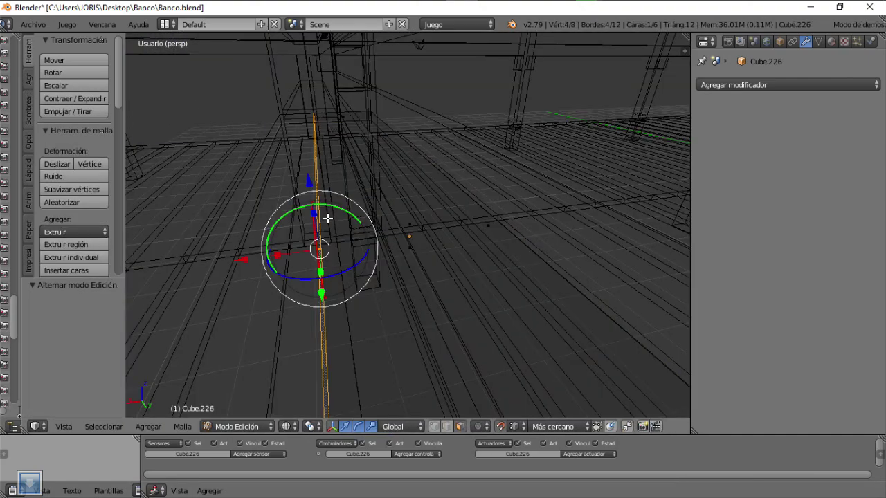
key(z)
key(g)
key(x)
click(341, 120)
key(z)
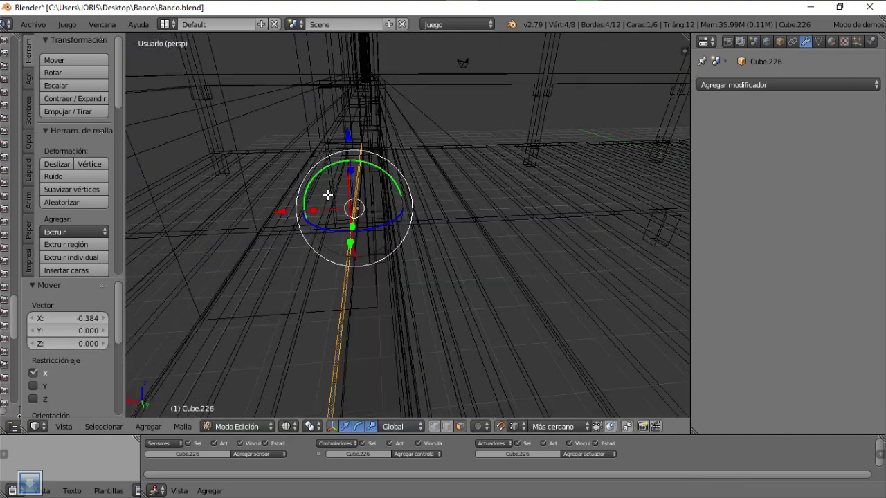
key(z)
middle_drag(381, 192, 528, 208)
key(Tab)
Add another plank copy shifted 1.430 along Y and lengthen it along Y.
mouse_move(357, 208)
middle_down()
mouse_move(436, 226)
mouse_move(600, 236)
middle_up()
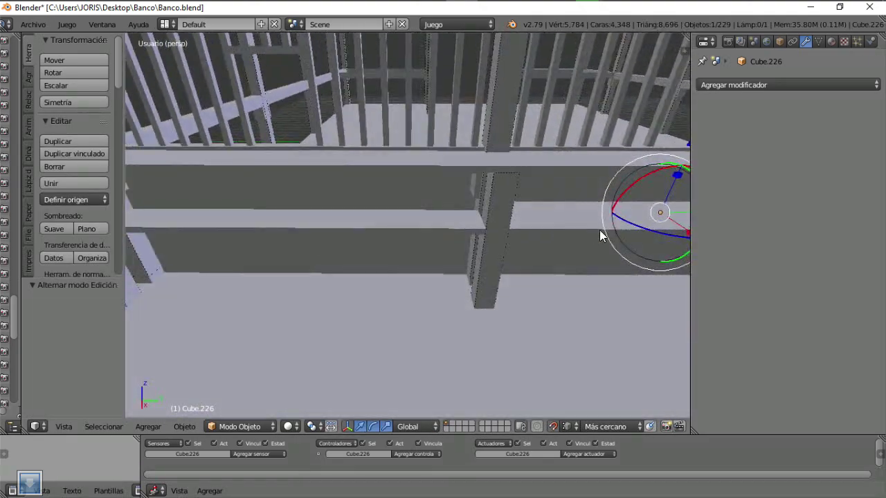
click(319, 208)
click(555, 177)
mouse_move(555, 177)
middle_down()
mouse_move(420, 231)
mouse_move(395, 209)
middle_up()
key(Tab)
key(g)
key(y)
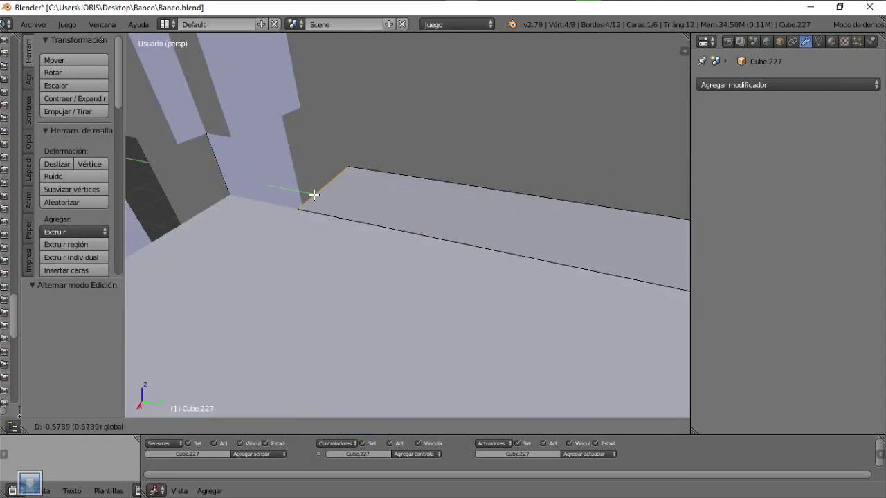
click(311, 194)
mouse_move(311, 193)
middle_down()
mouse_move(352, 264)
mouse_move(506, 299)
mouse_move(462, 293)
mouse_move(544, 260)
middle_up()
key(Tab)
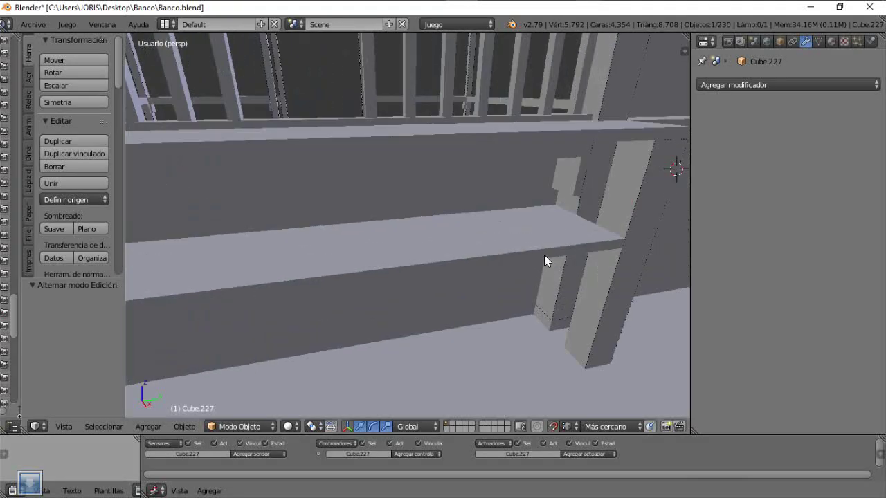
Finish positioning bracket Cube.204 under the bench and set its origin to the 3D cursor.
click(637, 231)
middle_drag(637, 230, 471, 130)
click(457, 291)
middle_drag(457, 291, 471, 292)
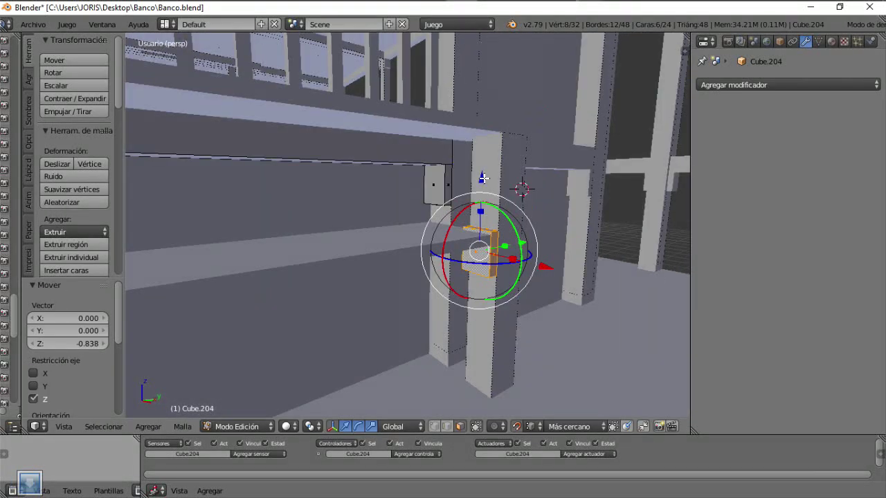
drag(475, 287, 475, 263)
mouse_move(475, 263)
middle_down()
mouse_move(499, 289)
mouse_move(455, 270)
mouse_move(429, 301)
mouse_move(599, 260)
mouse_move(569, 271)
middle_up()
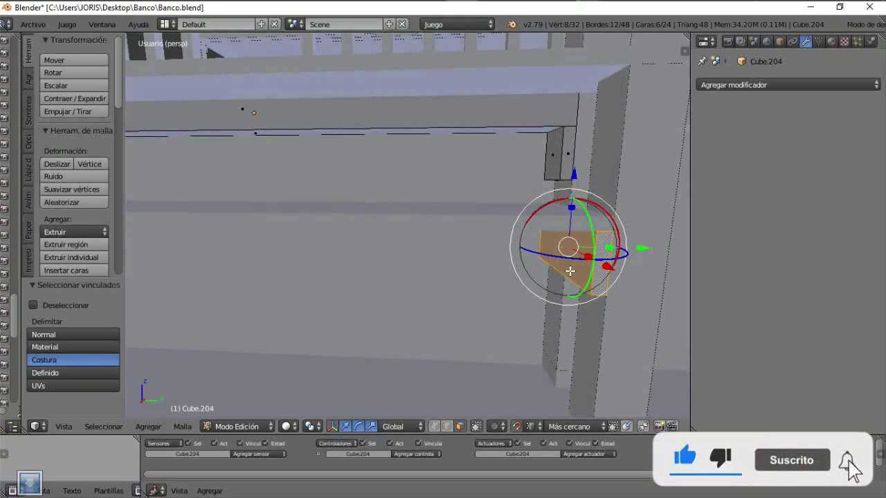
key(Tab)
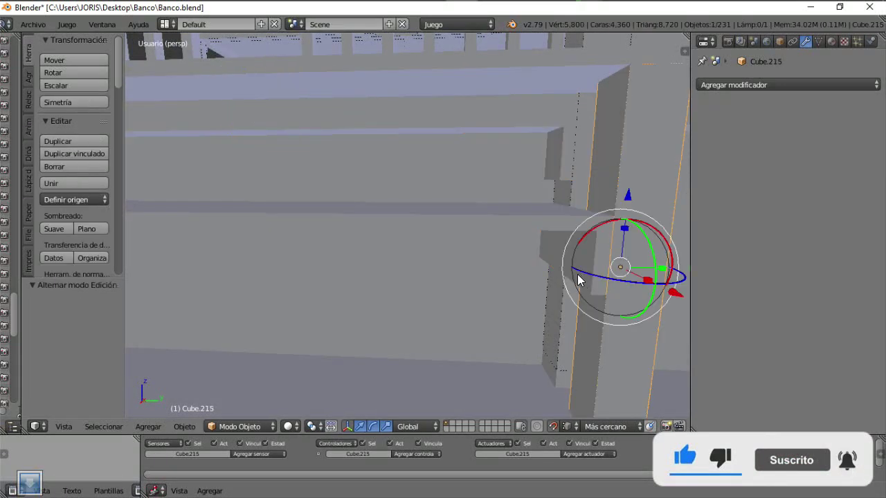
key(Tab)
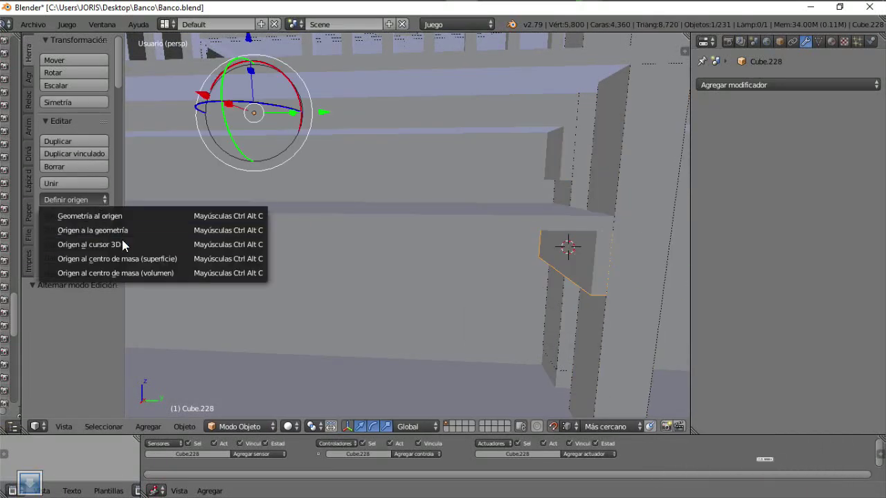
click(121, 245)
Duplicate the triangular bracket and slide the copy along Y beneath the bench.
key(shift+d)
key(x)
key(Escape)
mouse_move(348, 283)
middle_down()
mouse_move(342, 323)
mouse_move(363, 299)
mouse_move(535, 241)
middle_up()
key(g)
key(y)
click(379, 255)
mouse_move(419, 264)
middle_down()
mouse_move(501, 280)
mouse_move(486, 279)
middle_up()
key(g)
key(y)
click(467, 294)
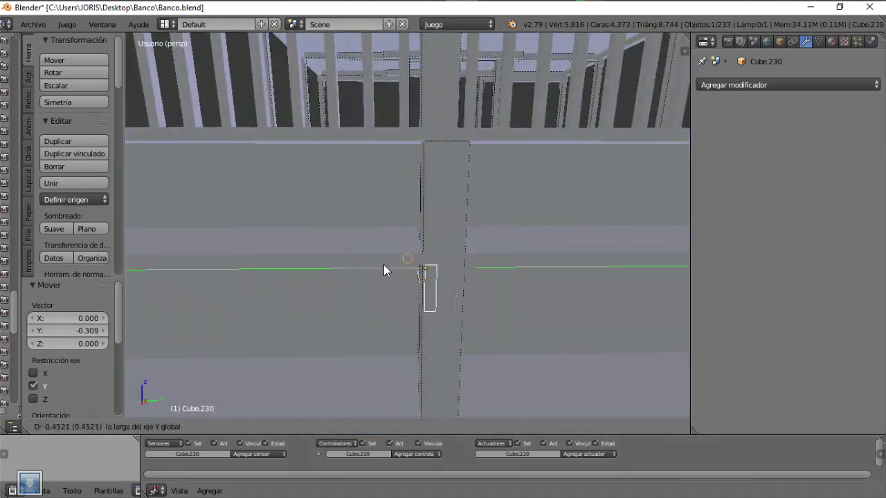
Place further bracket copies along Y, the last shifted -0.430, completing Cube.228–Cube.231.
click(383, 269)
mouse_move(384, 269)
middle_down()
mouse_move(395, 285)
mouse_move(360, 236)
middle_up()
key(g)
middle_drag(493, 260, 442, 282)
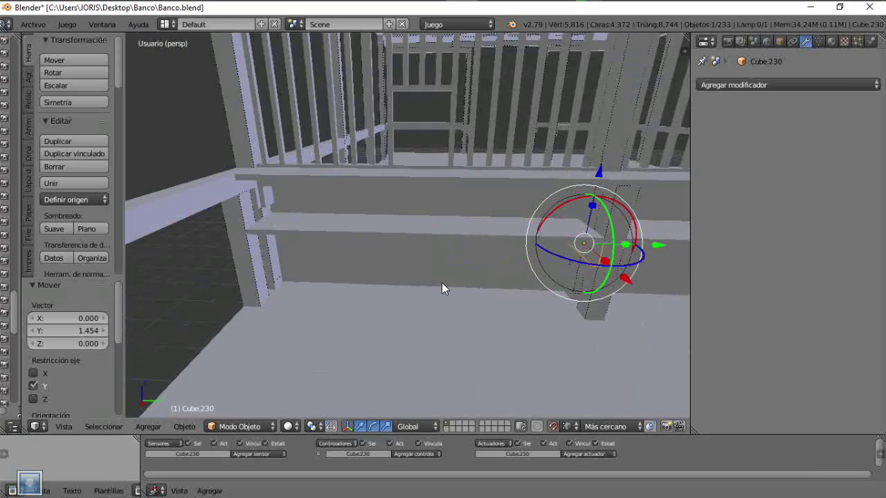
click(319, 254)
mouse_move(319, 254)
middle_down()
mouse_move(245, 270)
mouse_move(382, 269)
middle_up()
key(g)
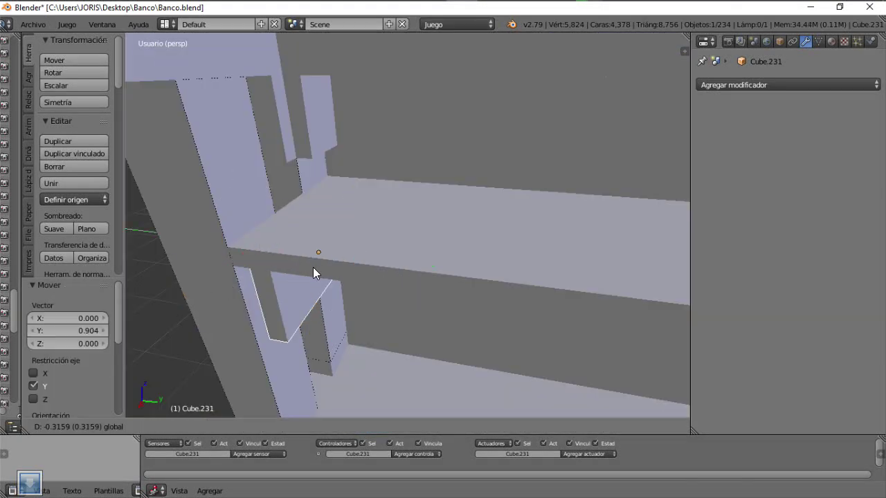
click(315, 270)
mouse_move(314, 270)
middle_down()
mouse_move(395, 317)
mouse_move(367, 256)
mouse_move(339, 257)
mouse_move(527, 400)
mouse_move(521, 322)
mouse_move(453, 294)
mouse_move(470, 230)
mouse_move(497, 235)
middle_up()
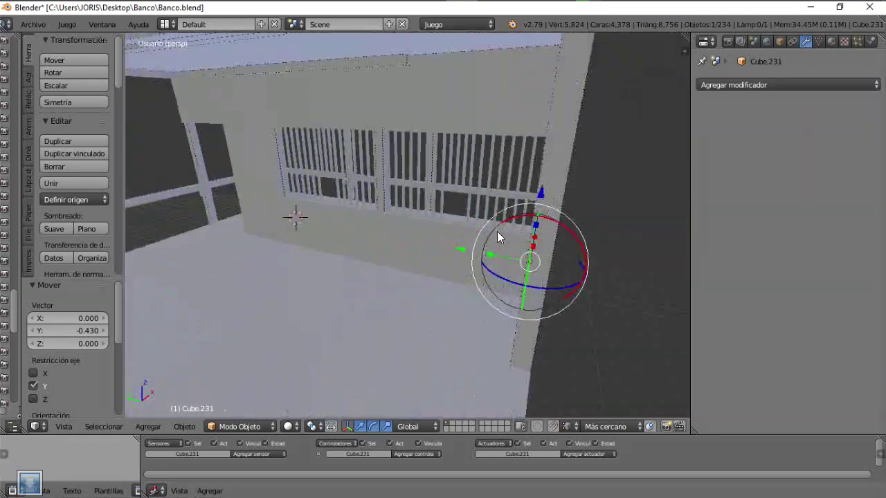